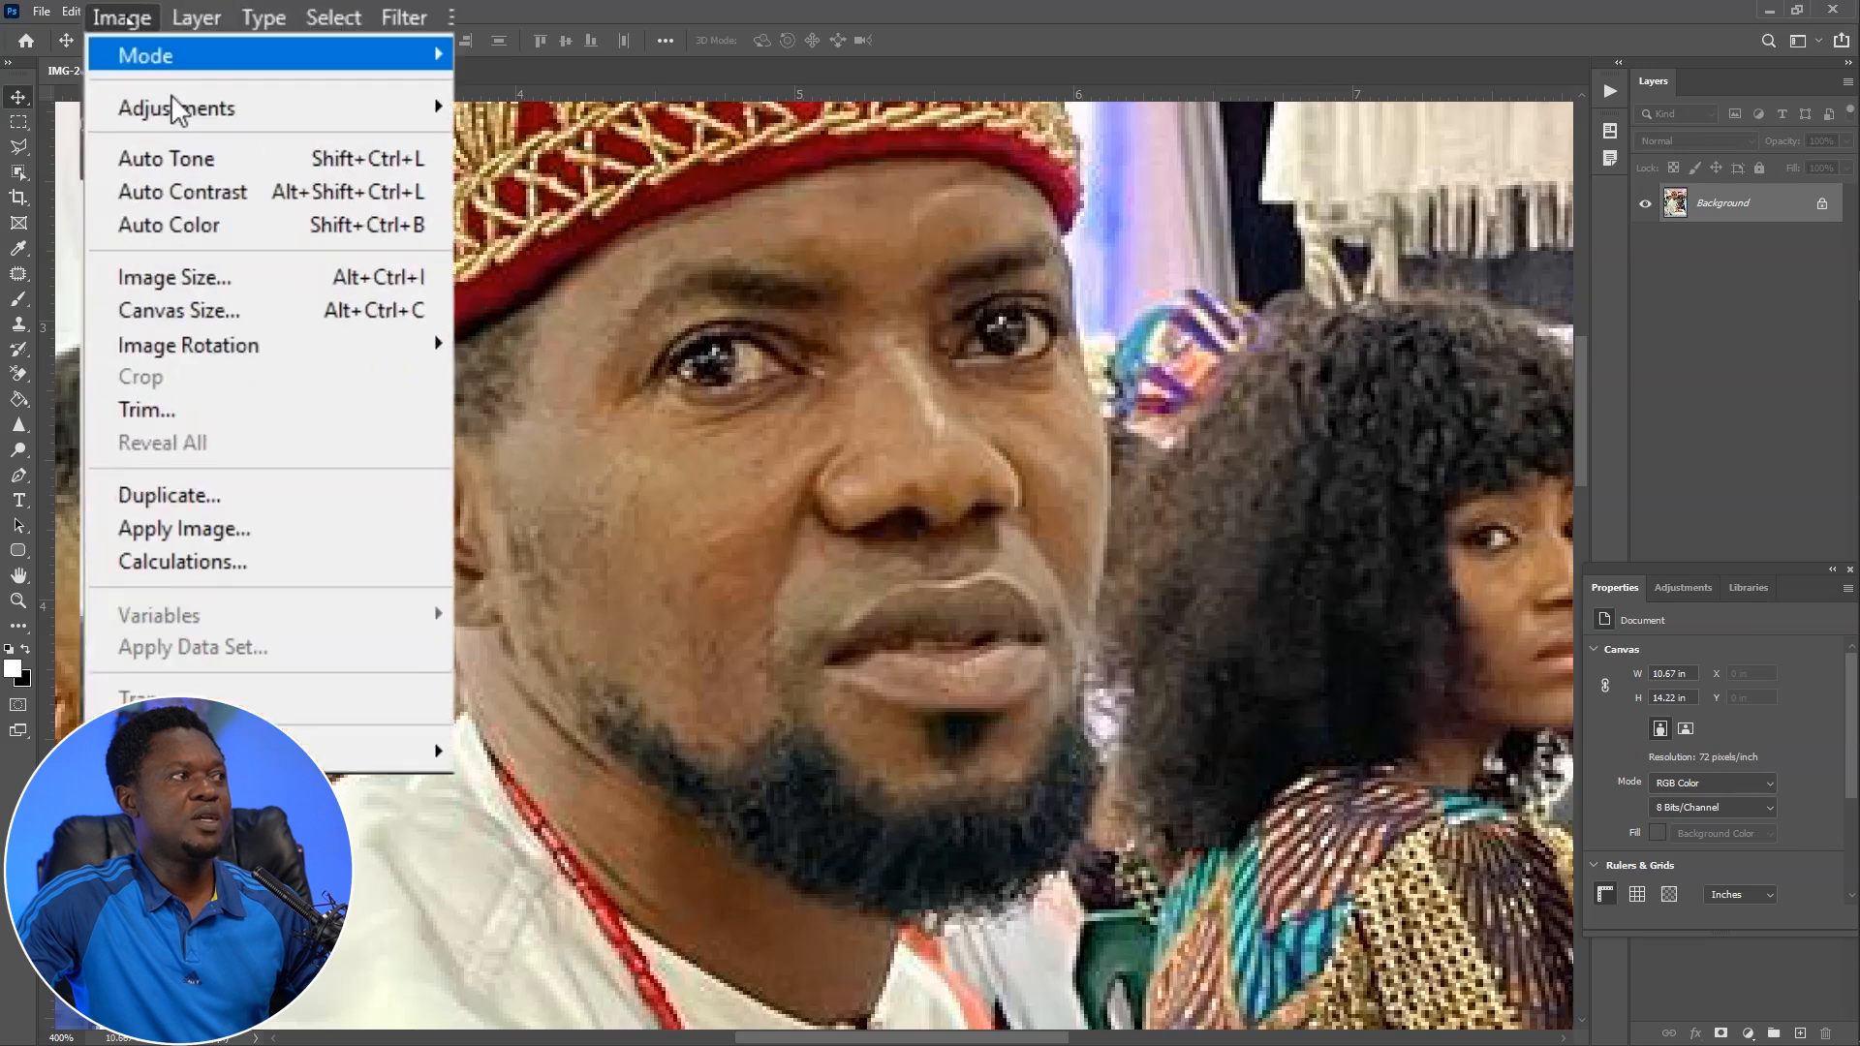
Set the photo's resolution to 300 pixels/inch in Image Size
{"action": "left_click", "coordinate": [234, 309]}
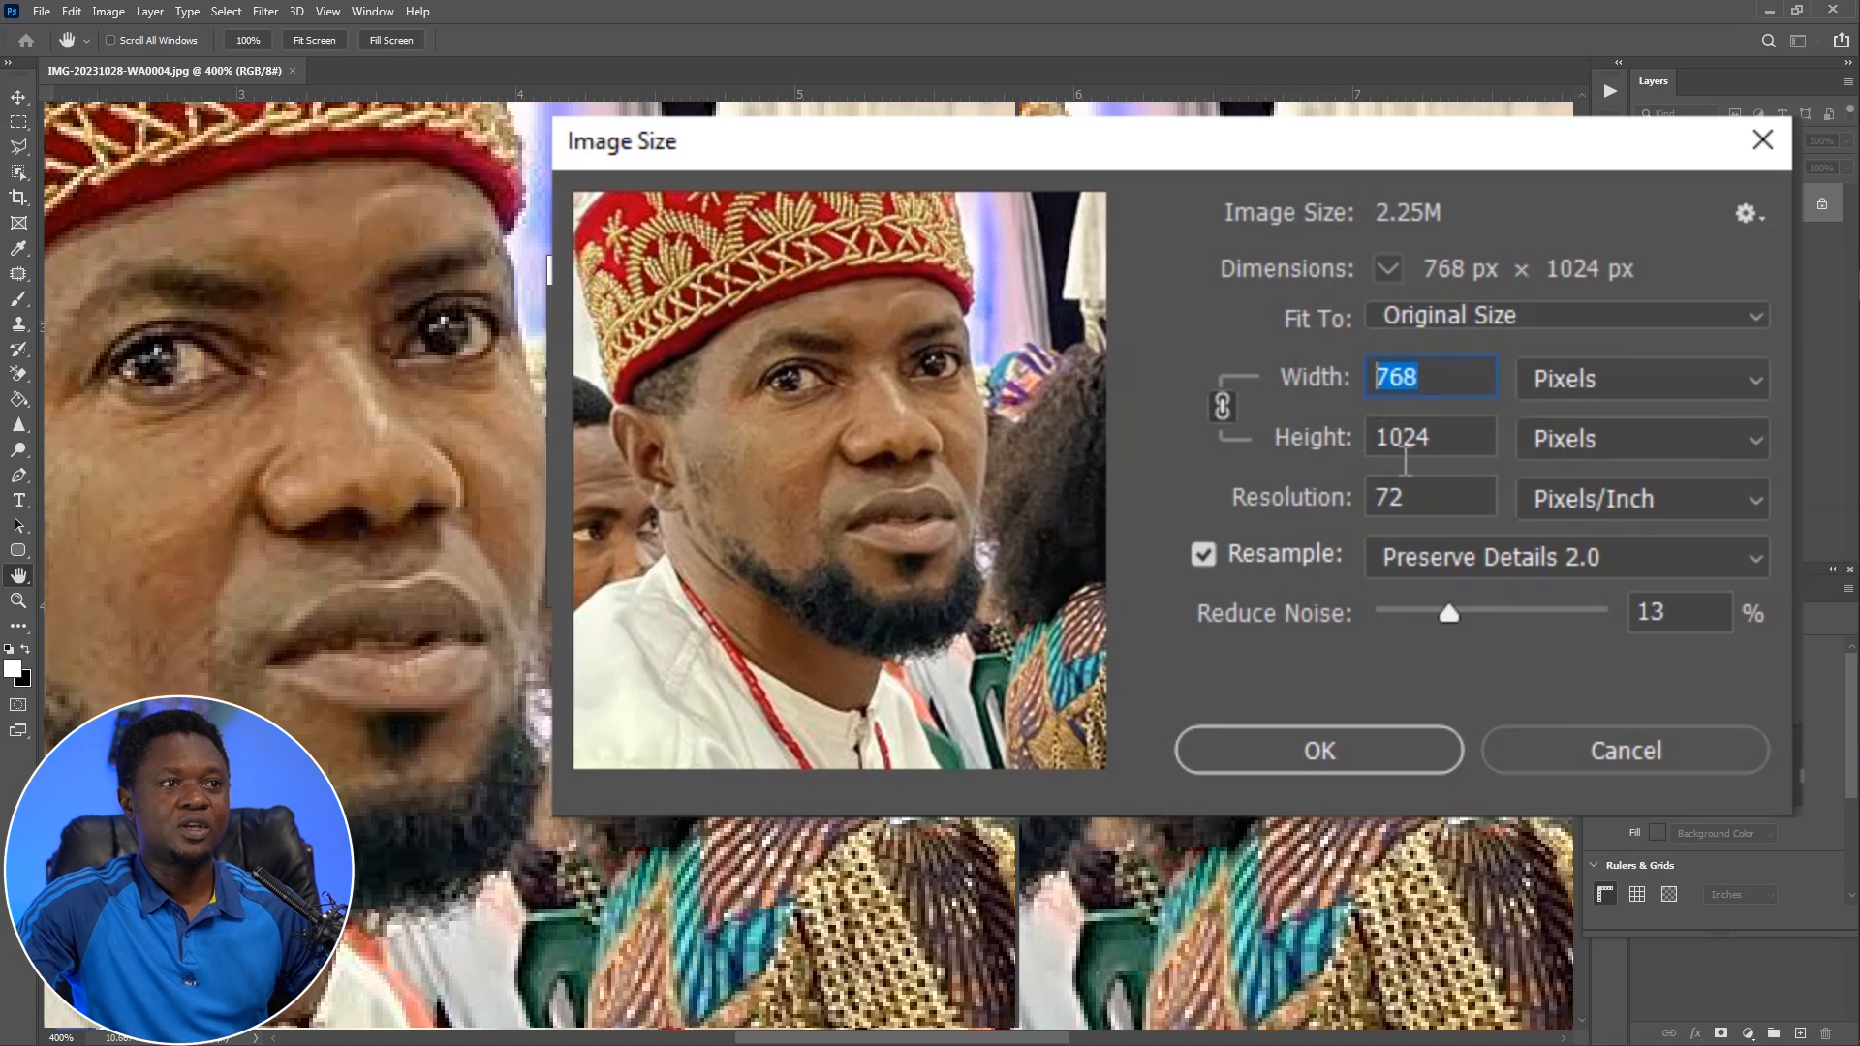
{"action": "left_click", "coordinate": [1413, 498]}
{"action": "double_click", "coordinate": [1413, 498]}
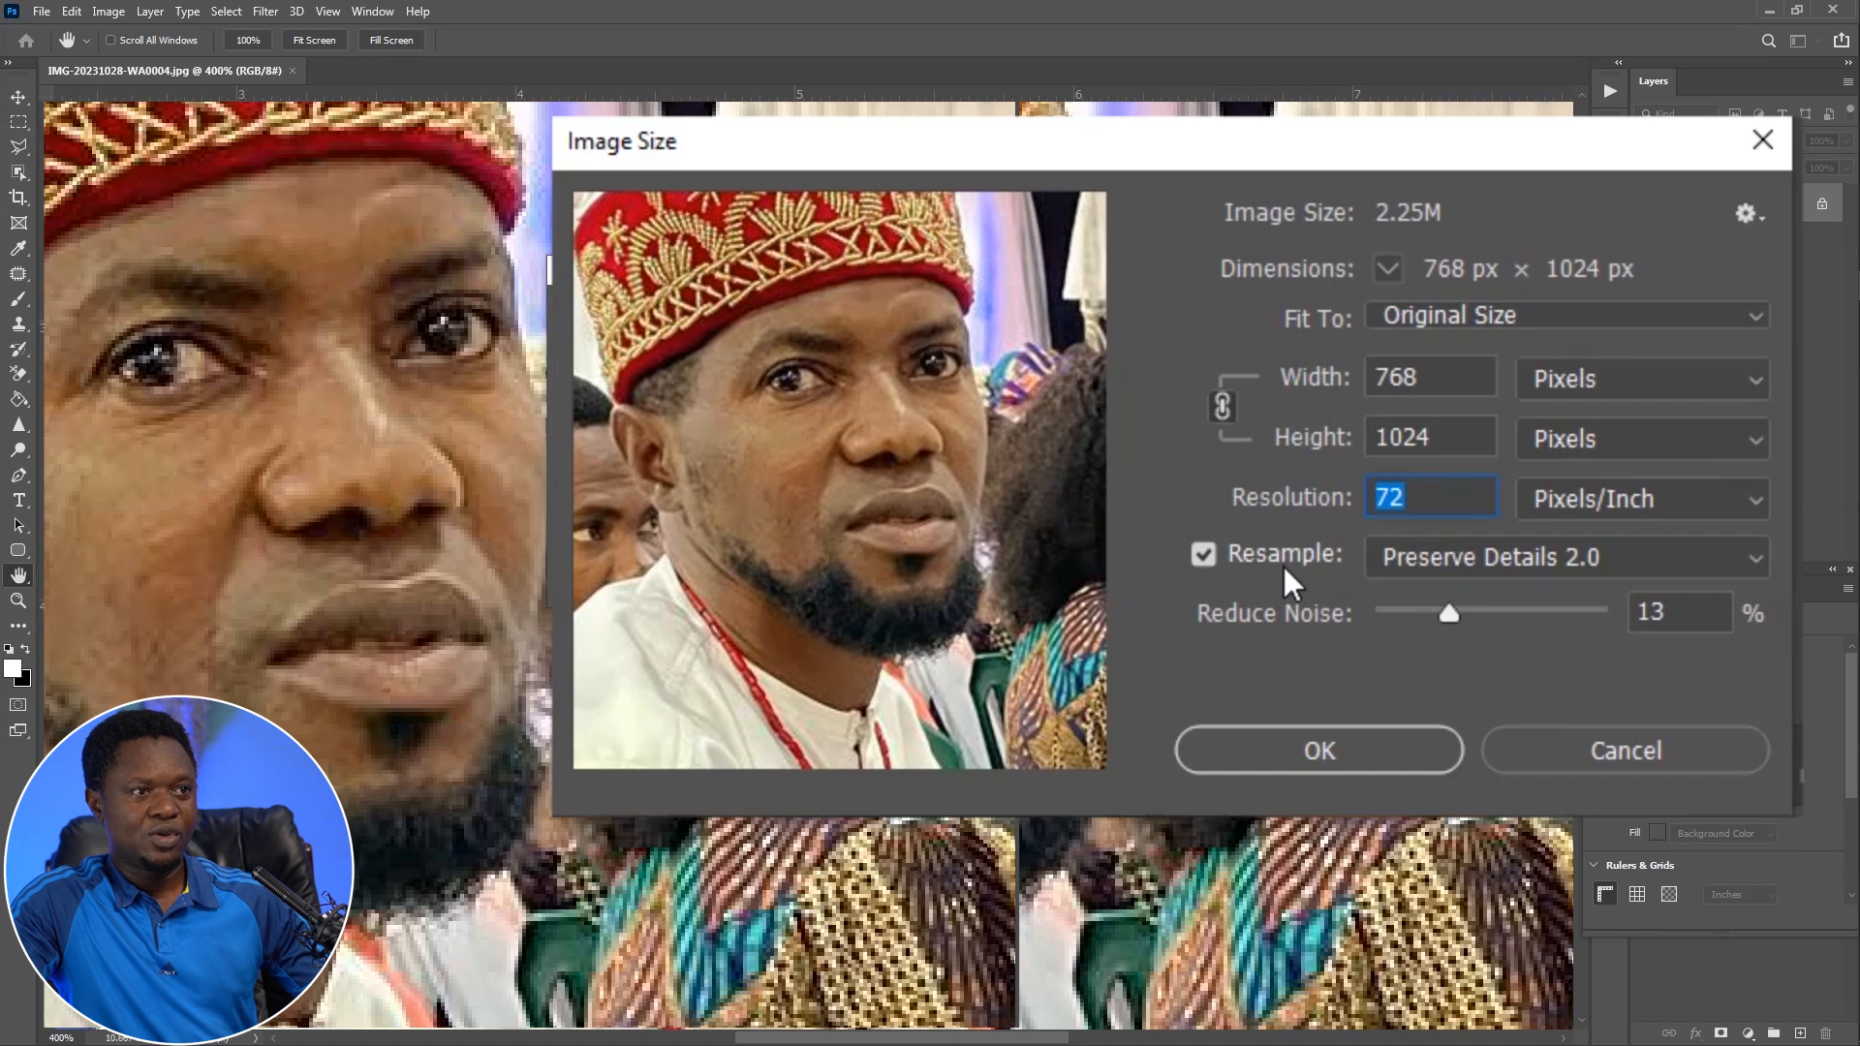
{"action": "type", "text": "4"}
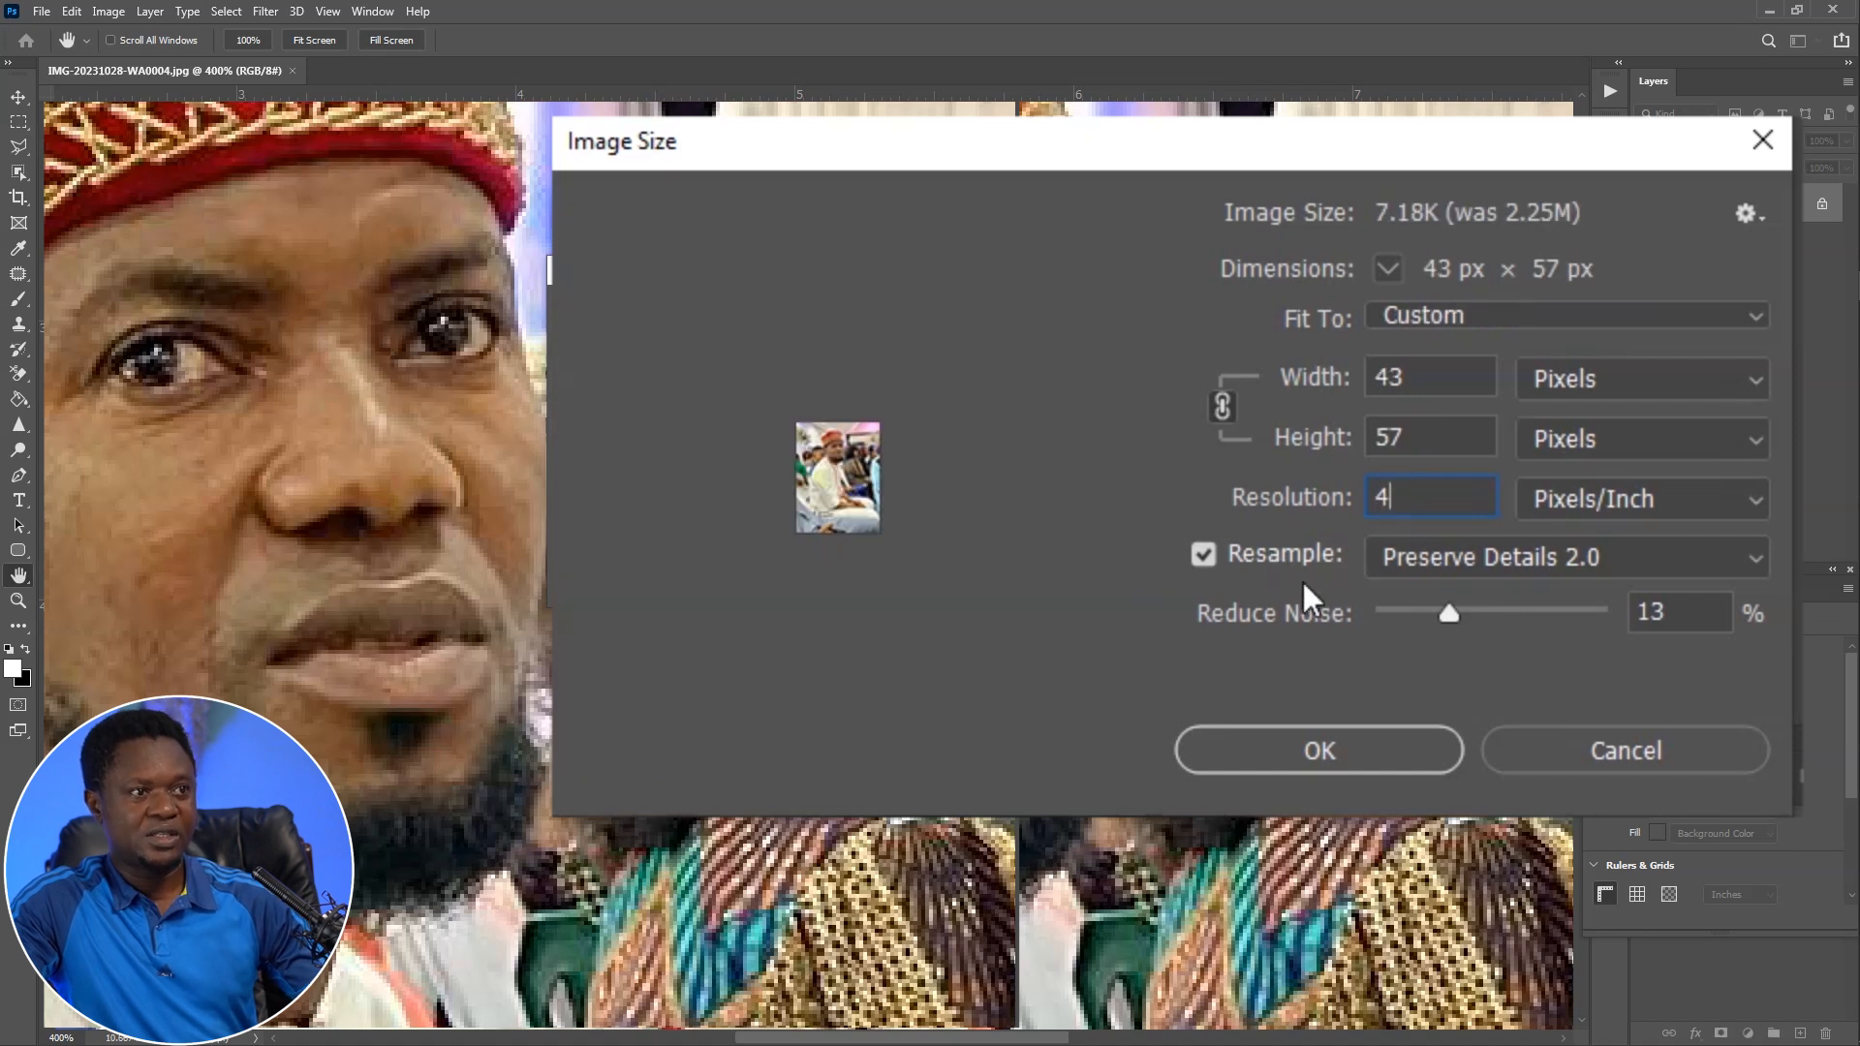
{"action": "type", "text": "00"}
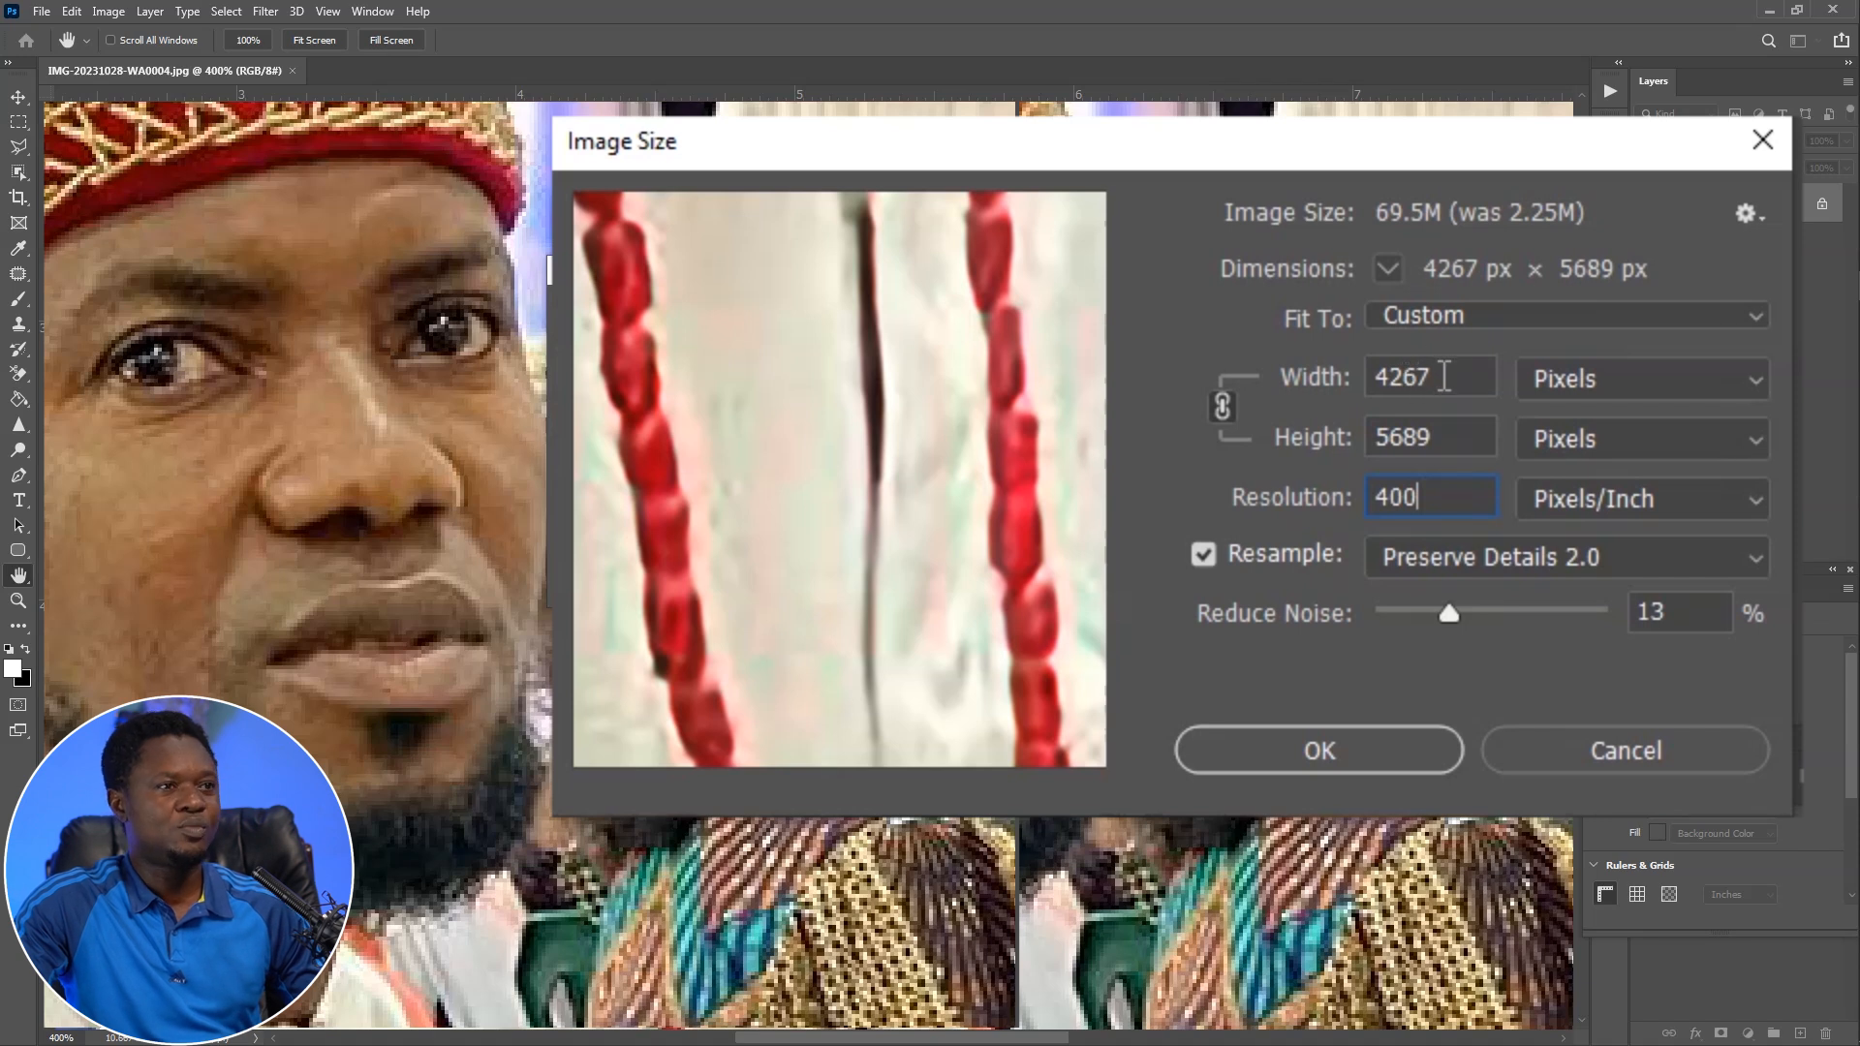
{"action": "left_click_drag", "start_coordinate": [1420, 495], "coordinate": [1361, 496]}
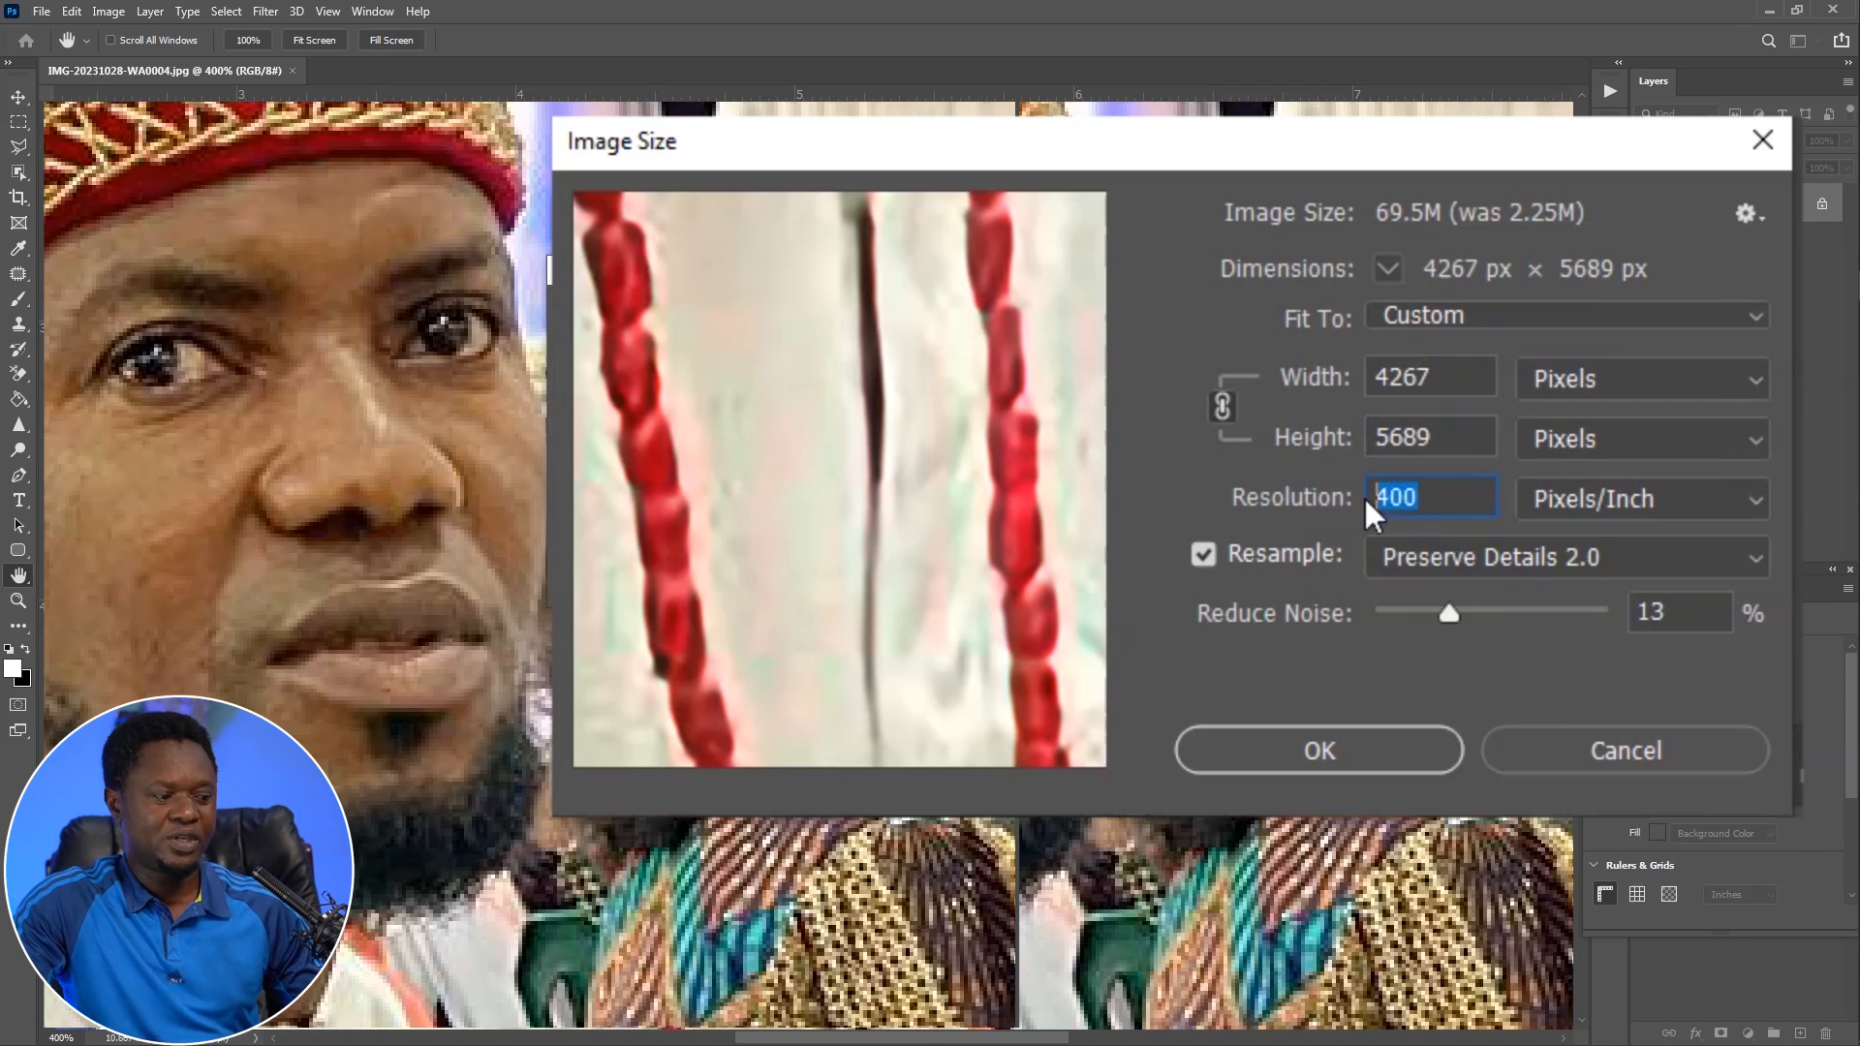
{"action": "type", "text": "300"}
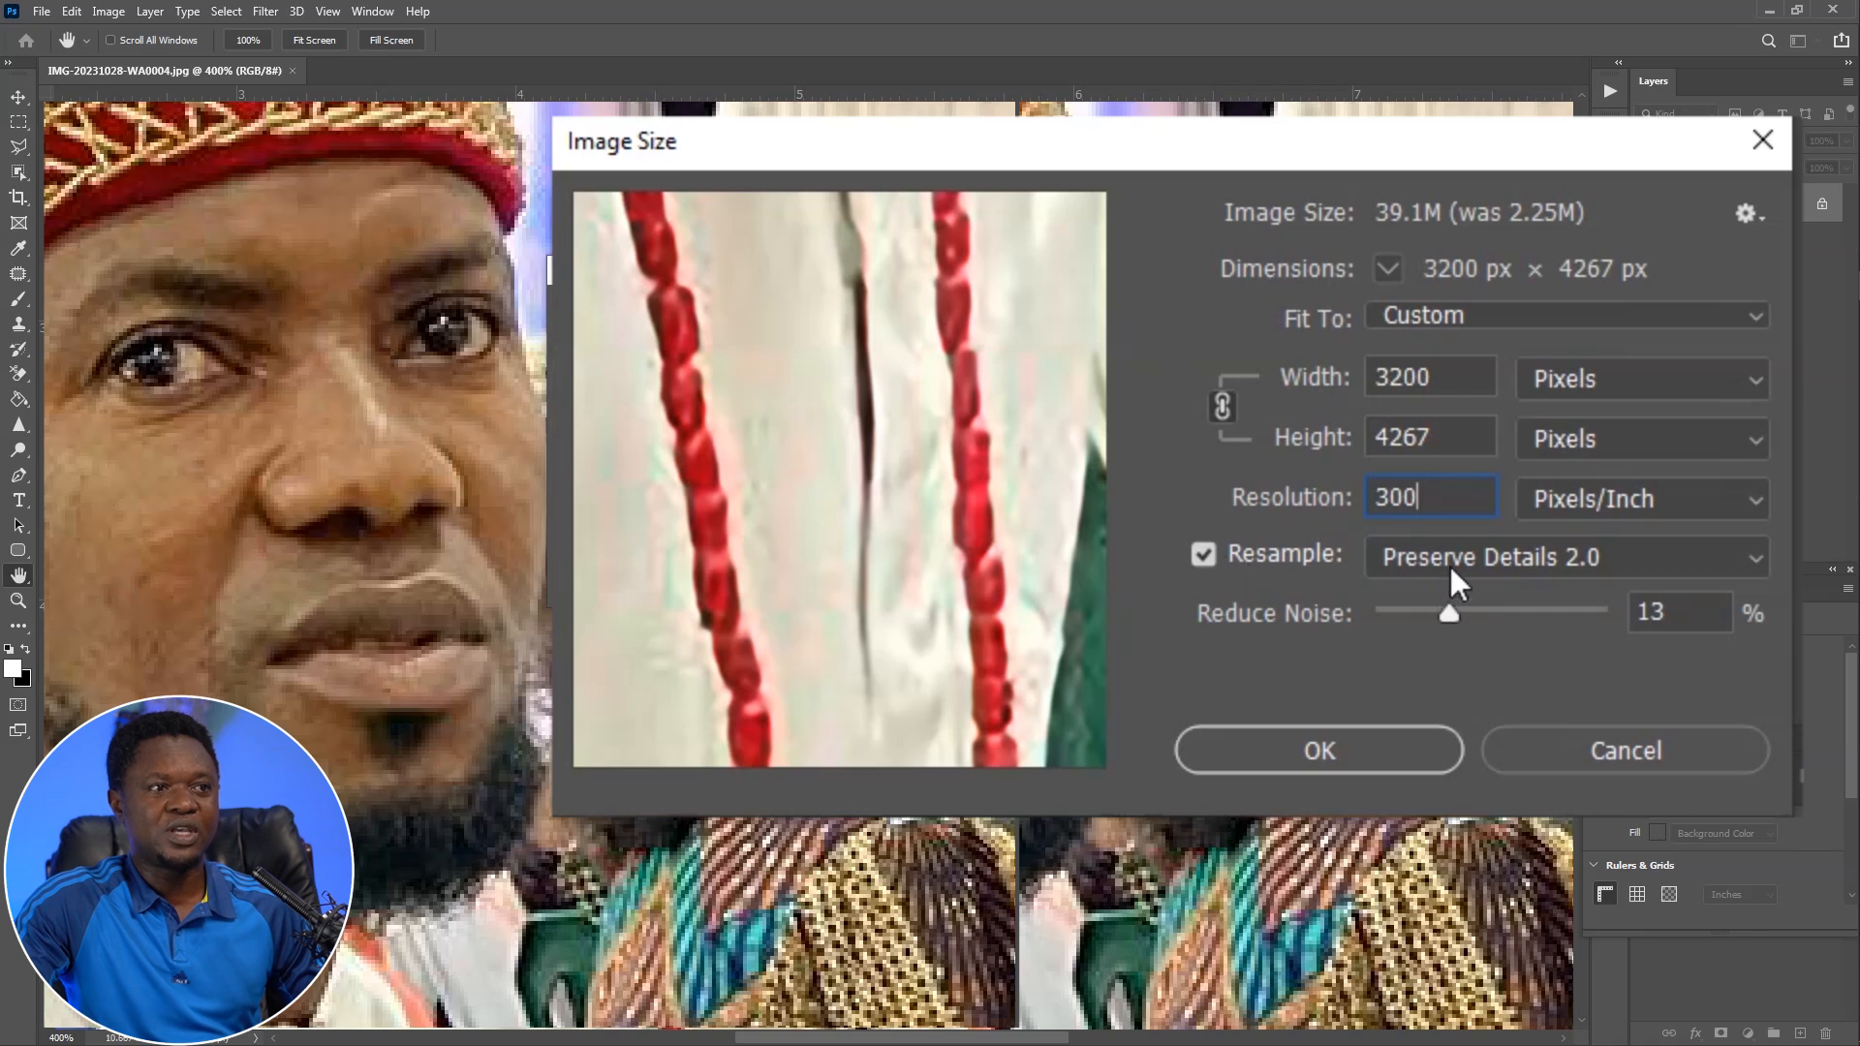
Resample the photo using Preserve Details 2.0 with Reduce Noise at 9%, and apply the resize
{"action": "left_click", "coordinate": [1623, 550]}
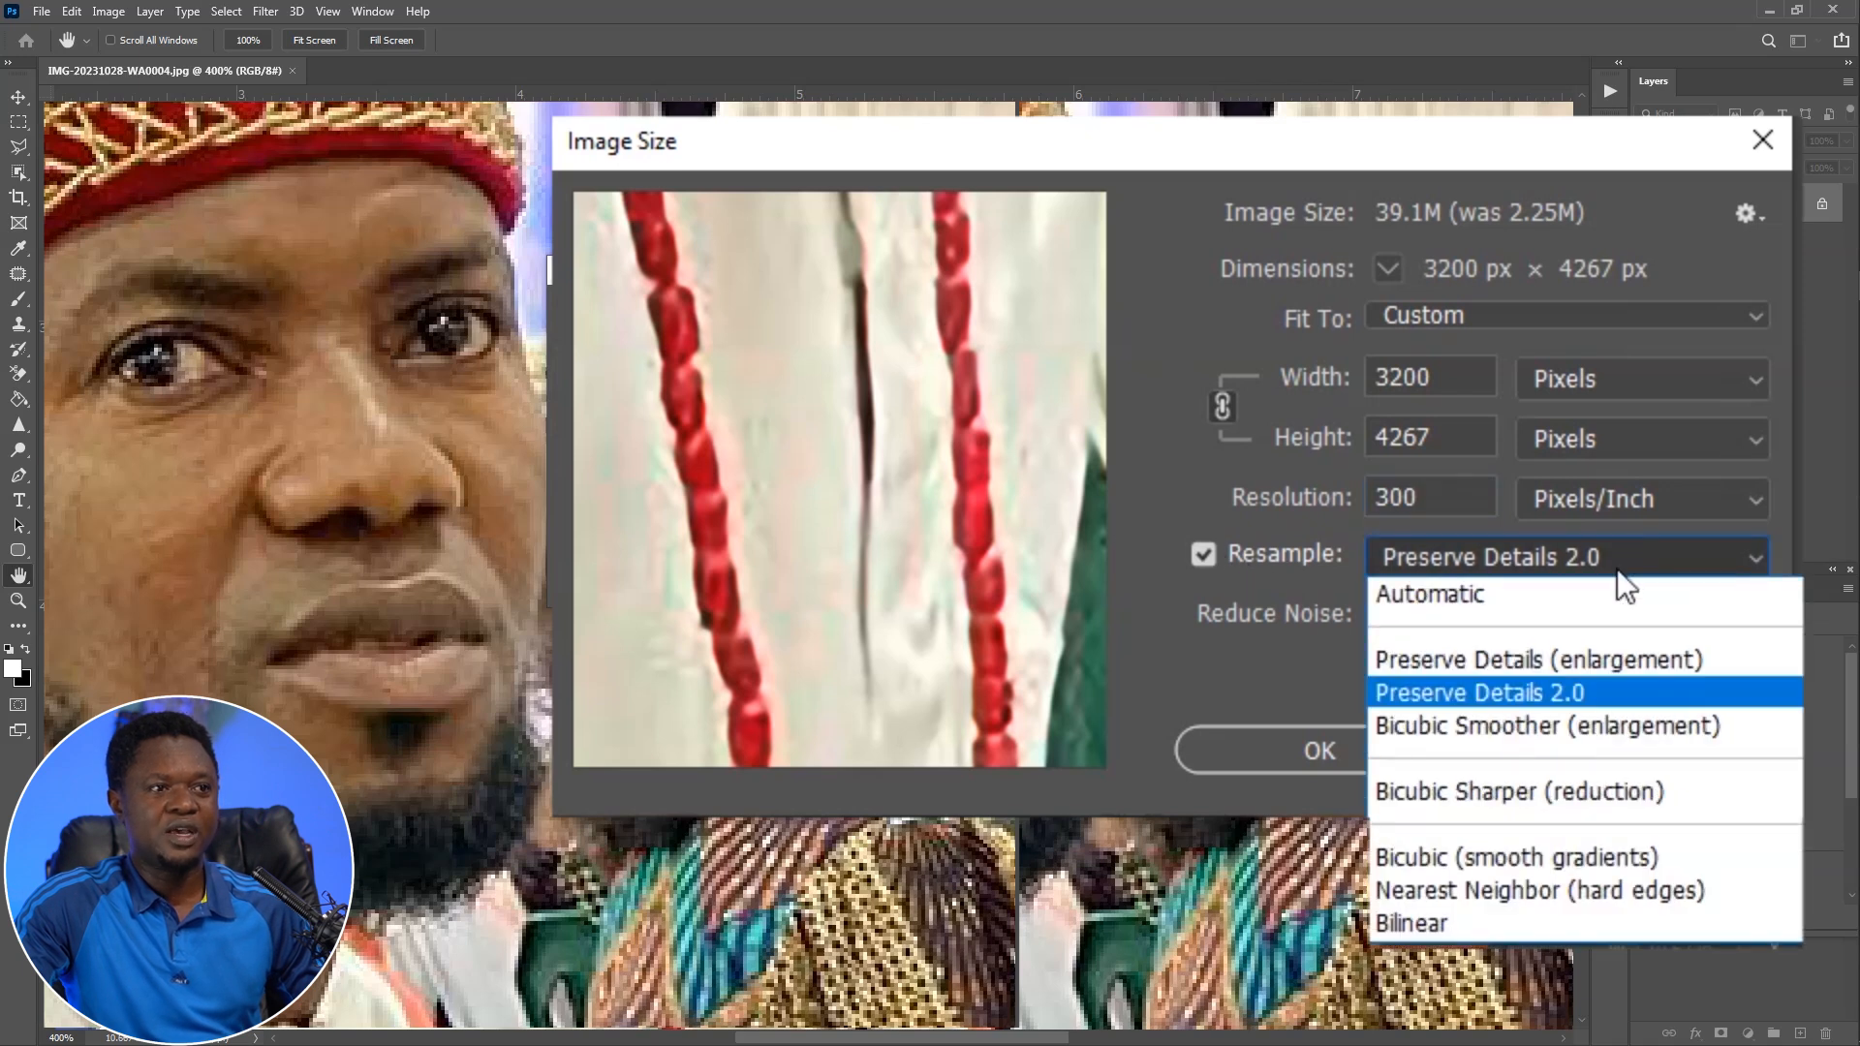
{"action": "left_click", "coordinate": [1567, 689]}
{"action": "mouse_move", "coordinate": [1449, 610]}
{"action": "left_mouse_down"}
{"action": "mouse_move", "coordinate": [1369, 607]}
{"action": "mouse_move", "coordinate": [1496, 623]}
{"action": "mouse_move", "coordinate": [1428, 620]}
{"action": "left_mouse_up"}
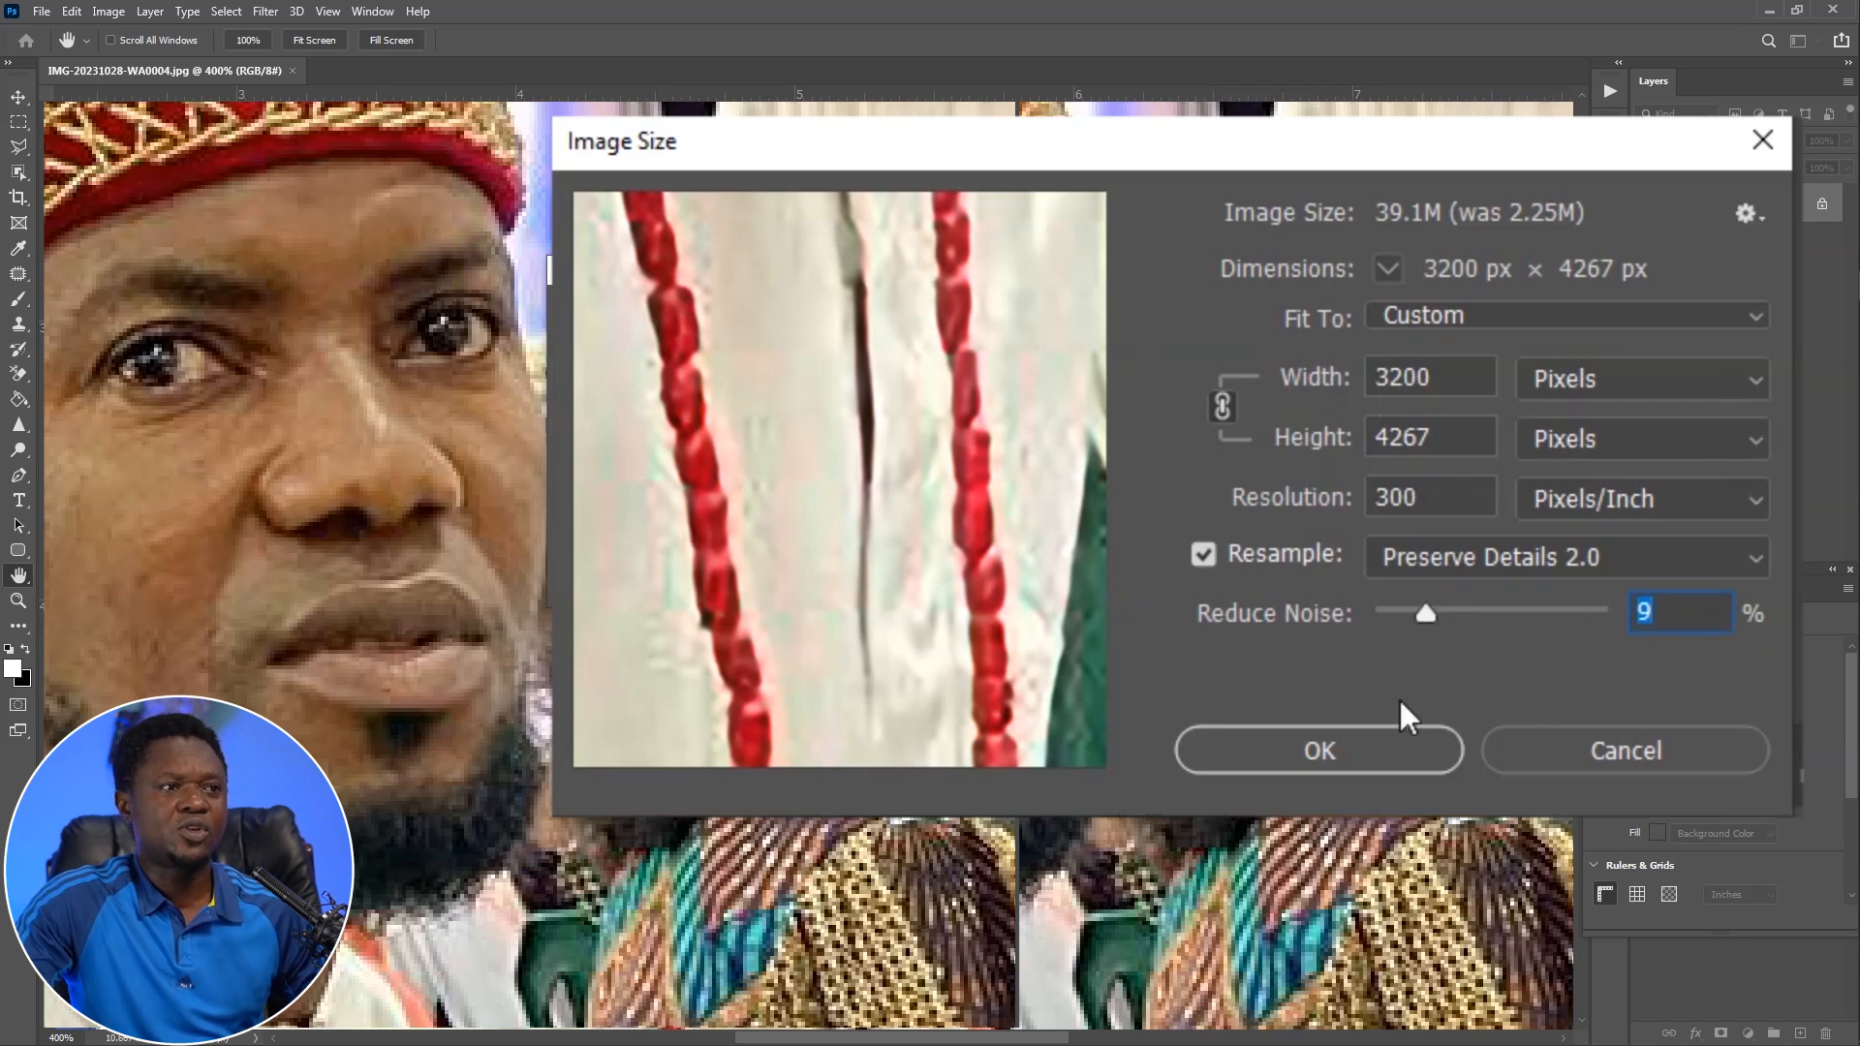
{"action": "left_click", "coordinate": [1323, 751]}
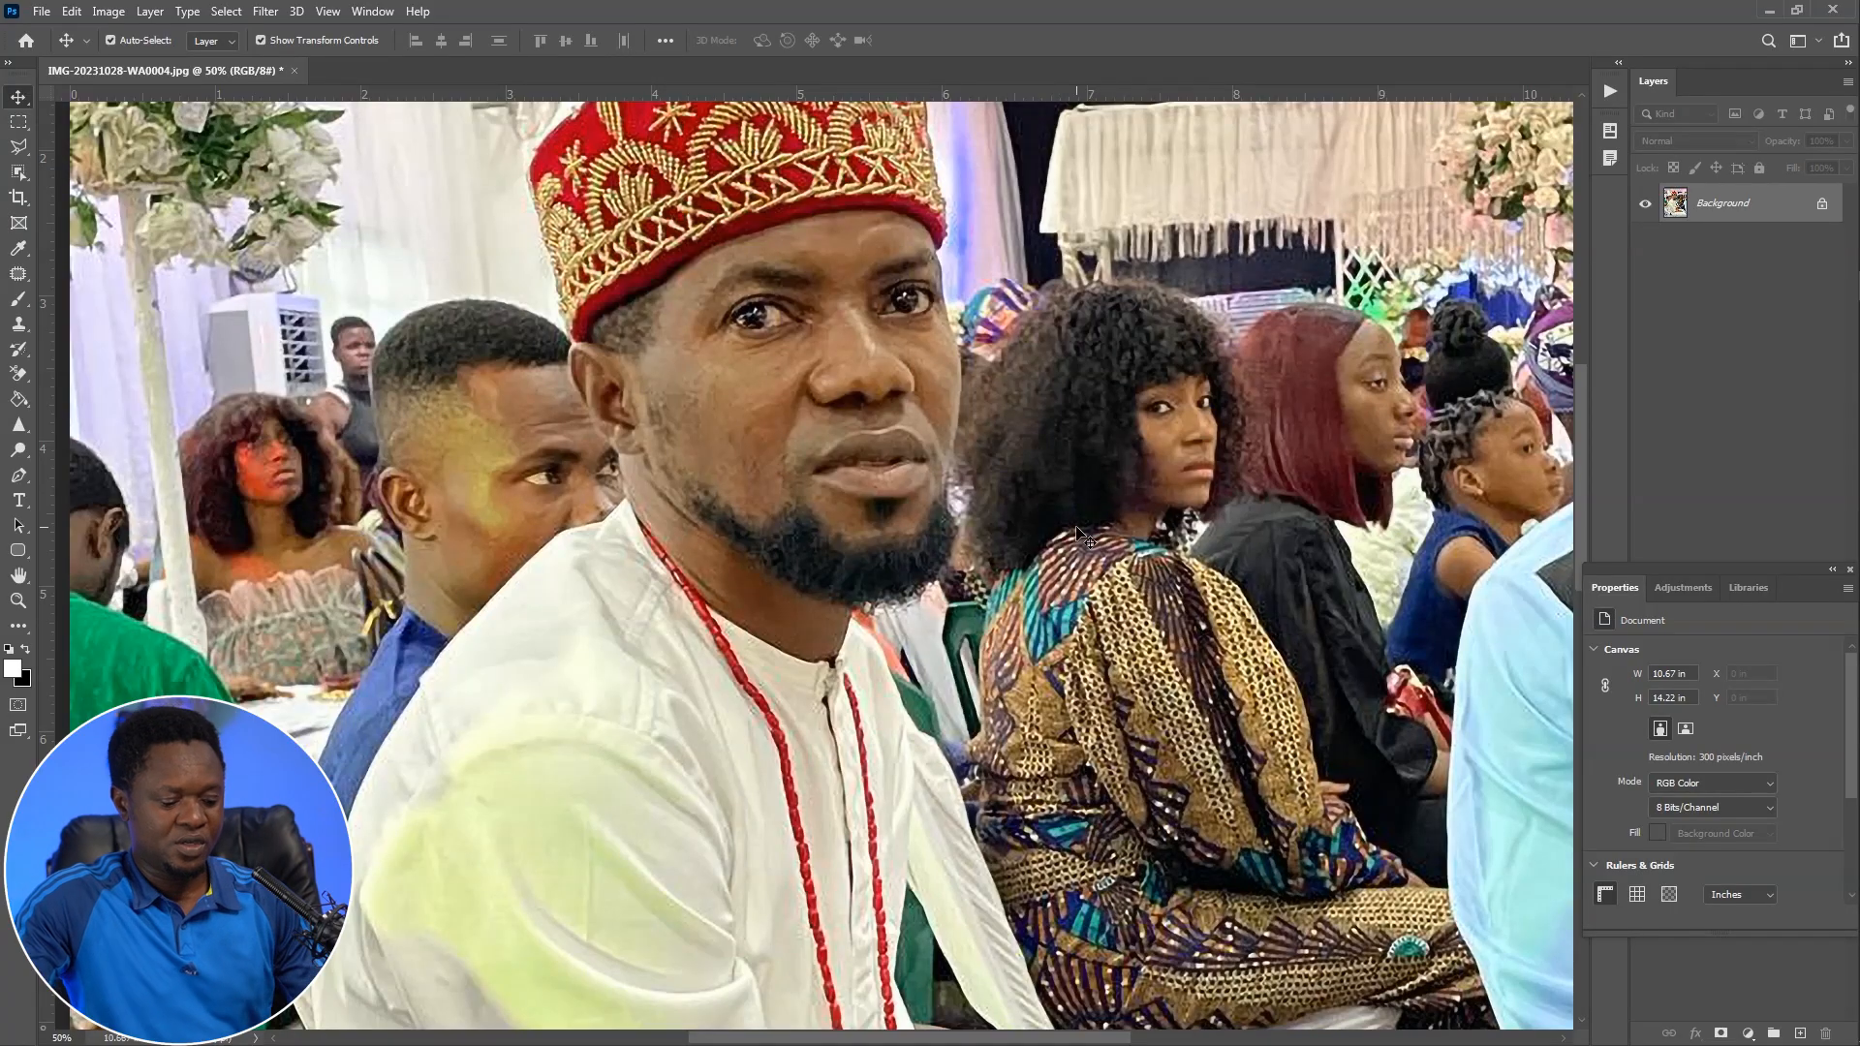
Examine the resized photo up close and as a whole, checking the man's face, beard and clothing
{"action": "key", "text": "ctrl+plus"}
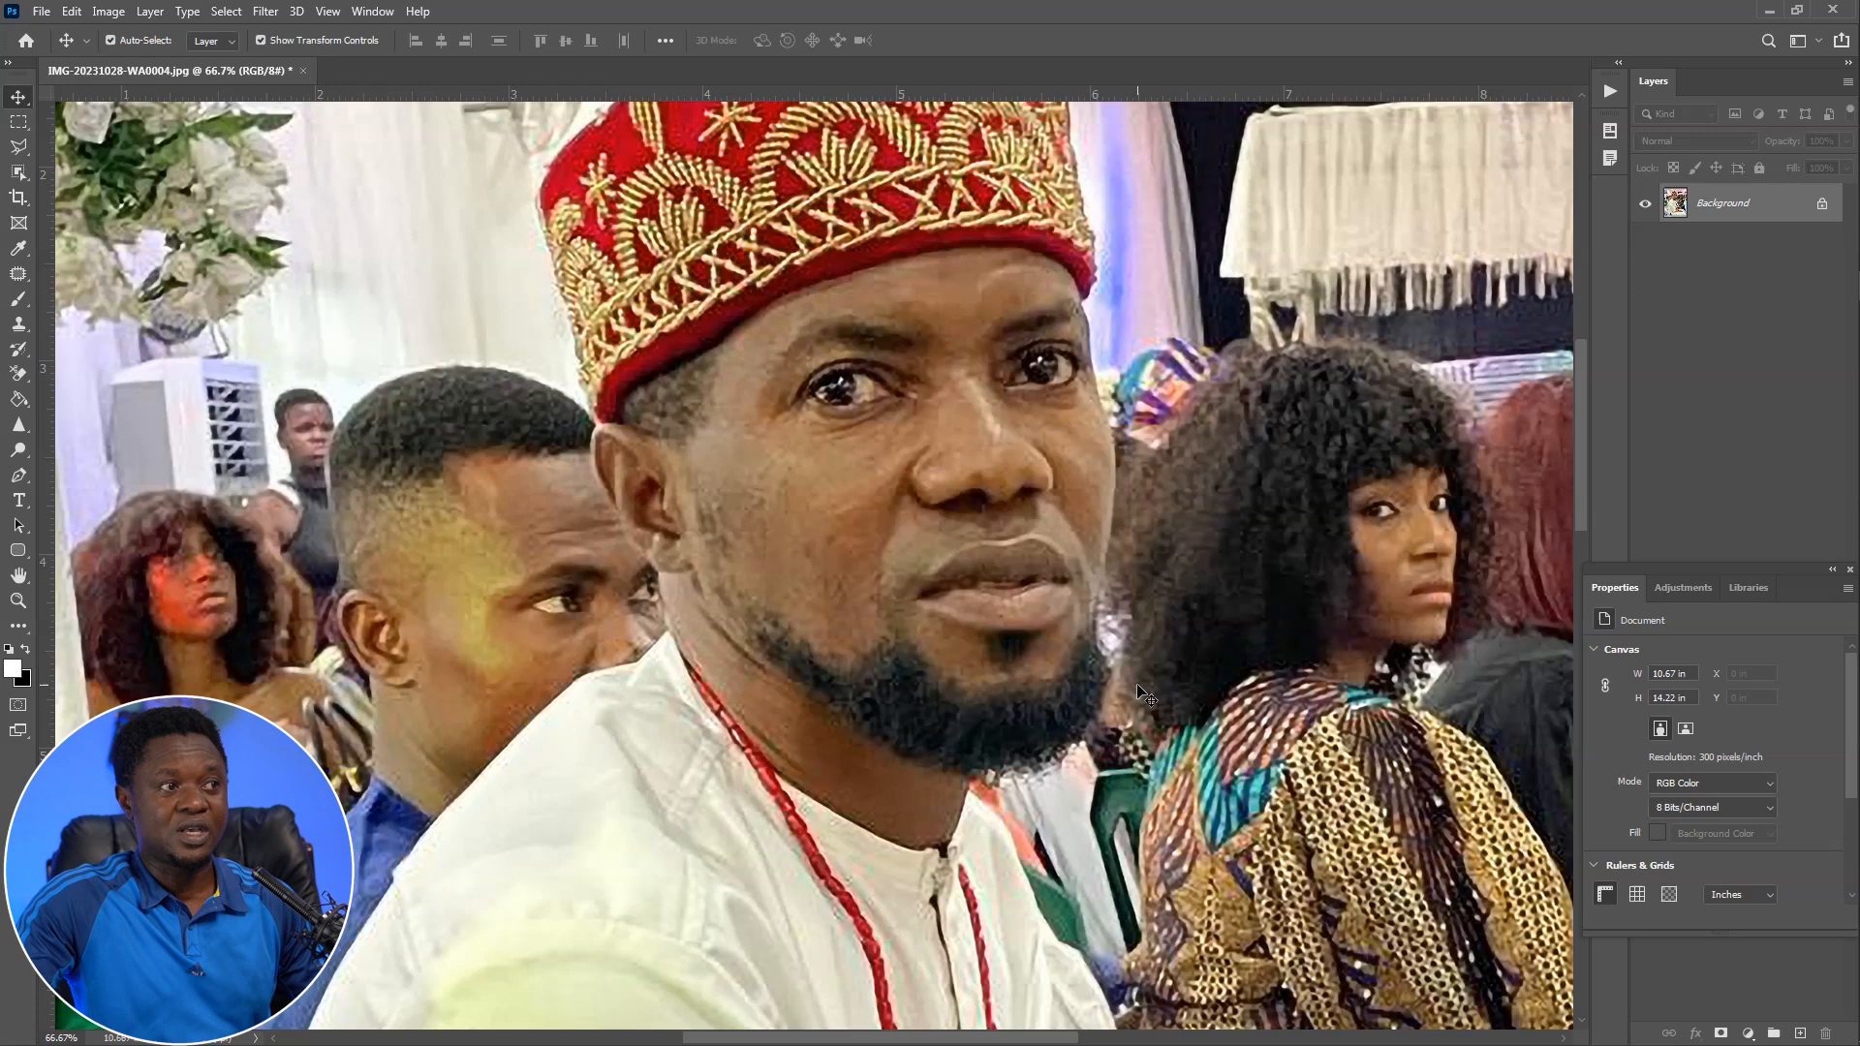
{"action": "key", "text": "ctrl+plus"}
{"action": "left_click_drag", "start_coordinate": [914, 945], "coordinate": [918, 789]}
{"action": "key", "text": "ctrl+minus"}
{"action": "key", "text": "ctrl+minus"}
{"action": "key", "text": "ctrl+minus"}
{"action": "key", "text": "ctrl+minus"}
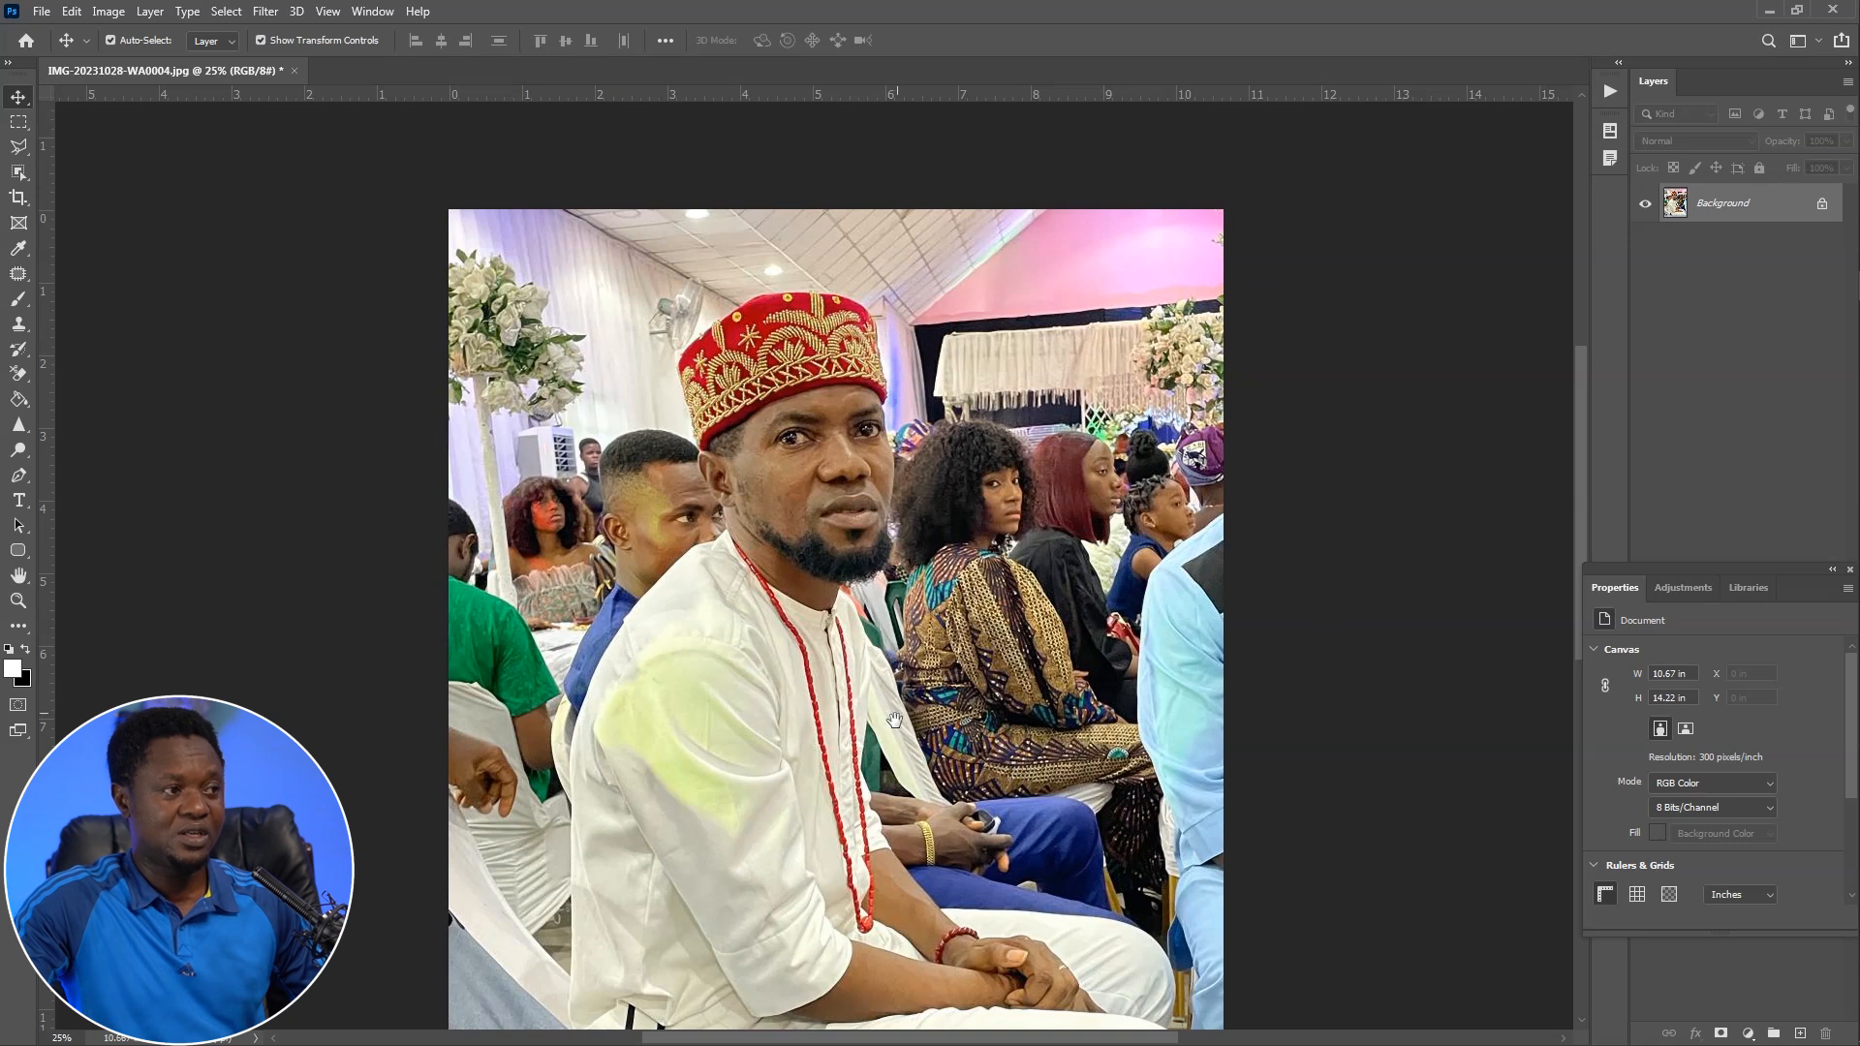
{"action": "left_click_drag", "start_coordinate": [894, 720], "coordinate": [895, 586]}
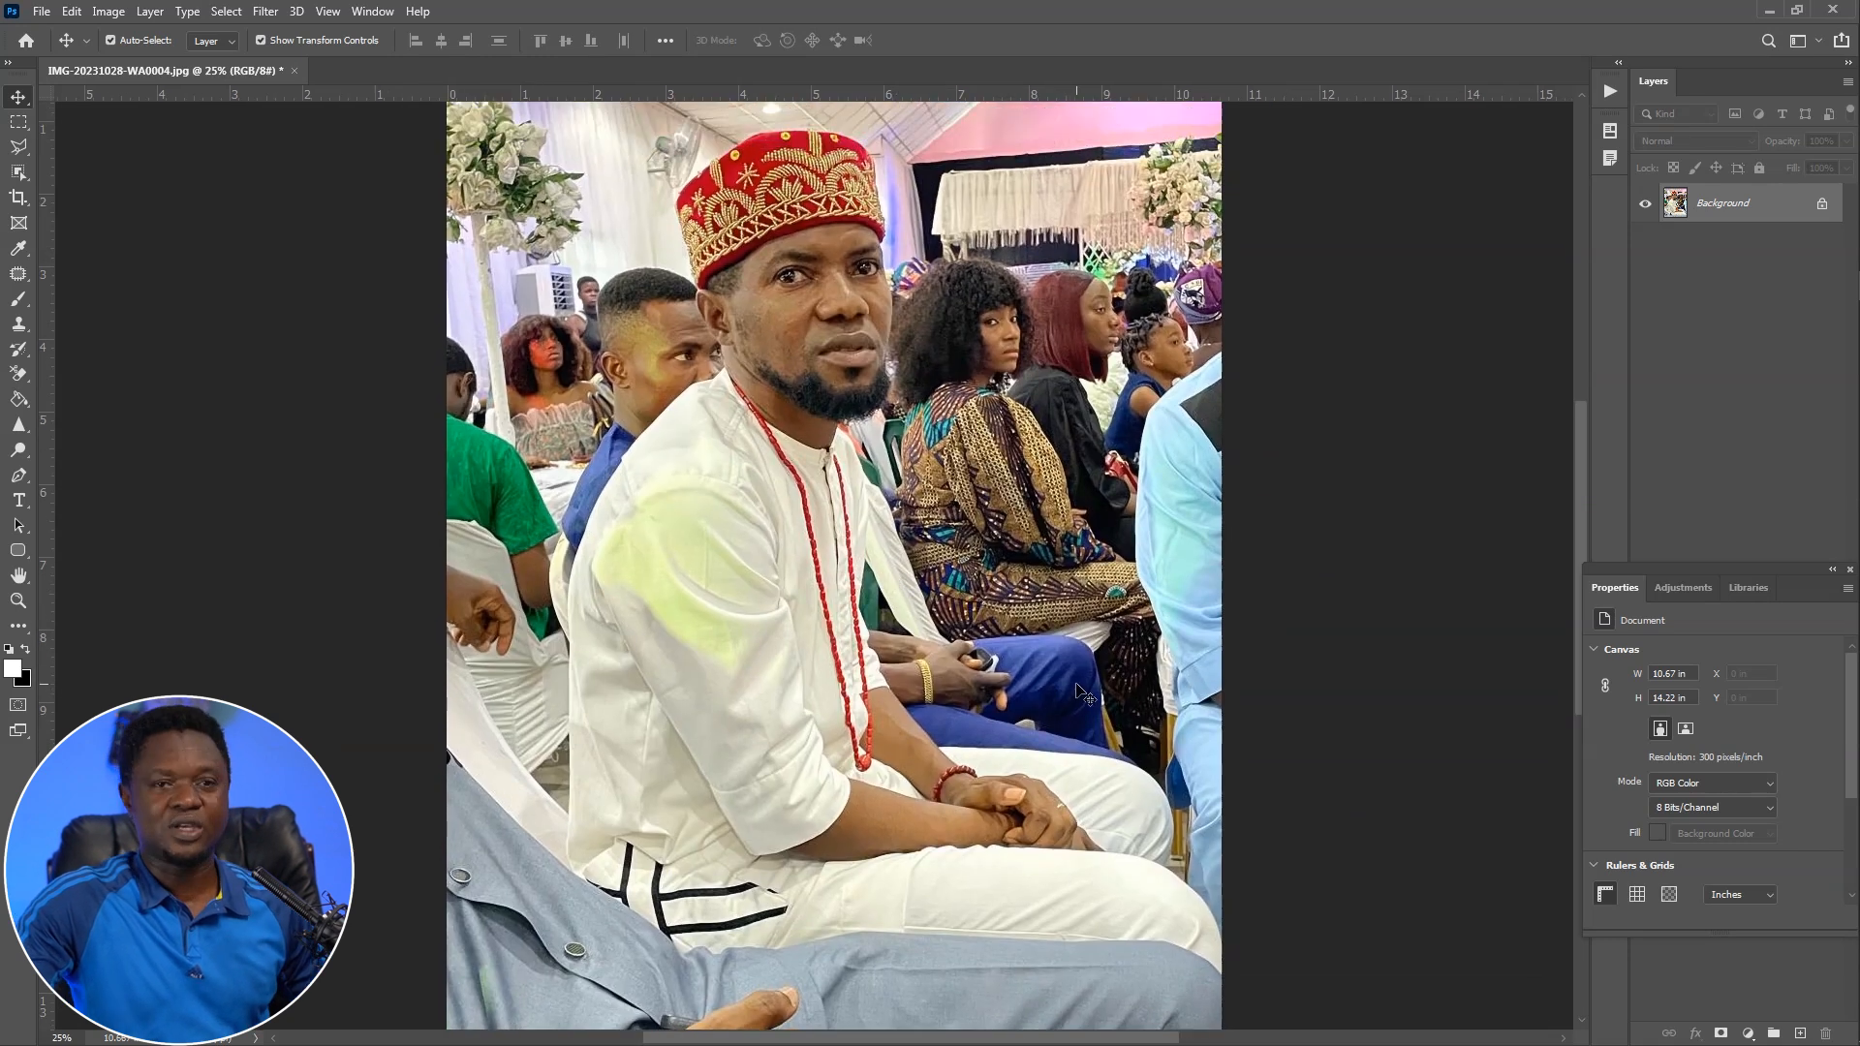
{"action": "key", "text": "ctrl+plus"}
{"action": "key", "text": "ctrl+plus"}
{"action": "key", "text": "ctrl+plus"}
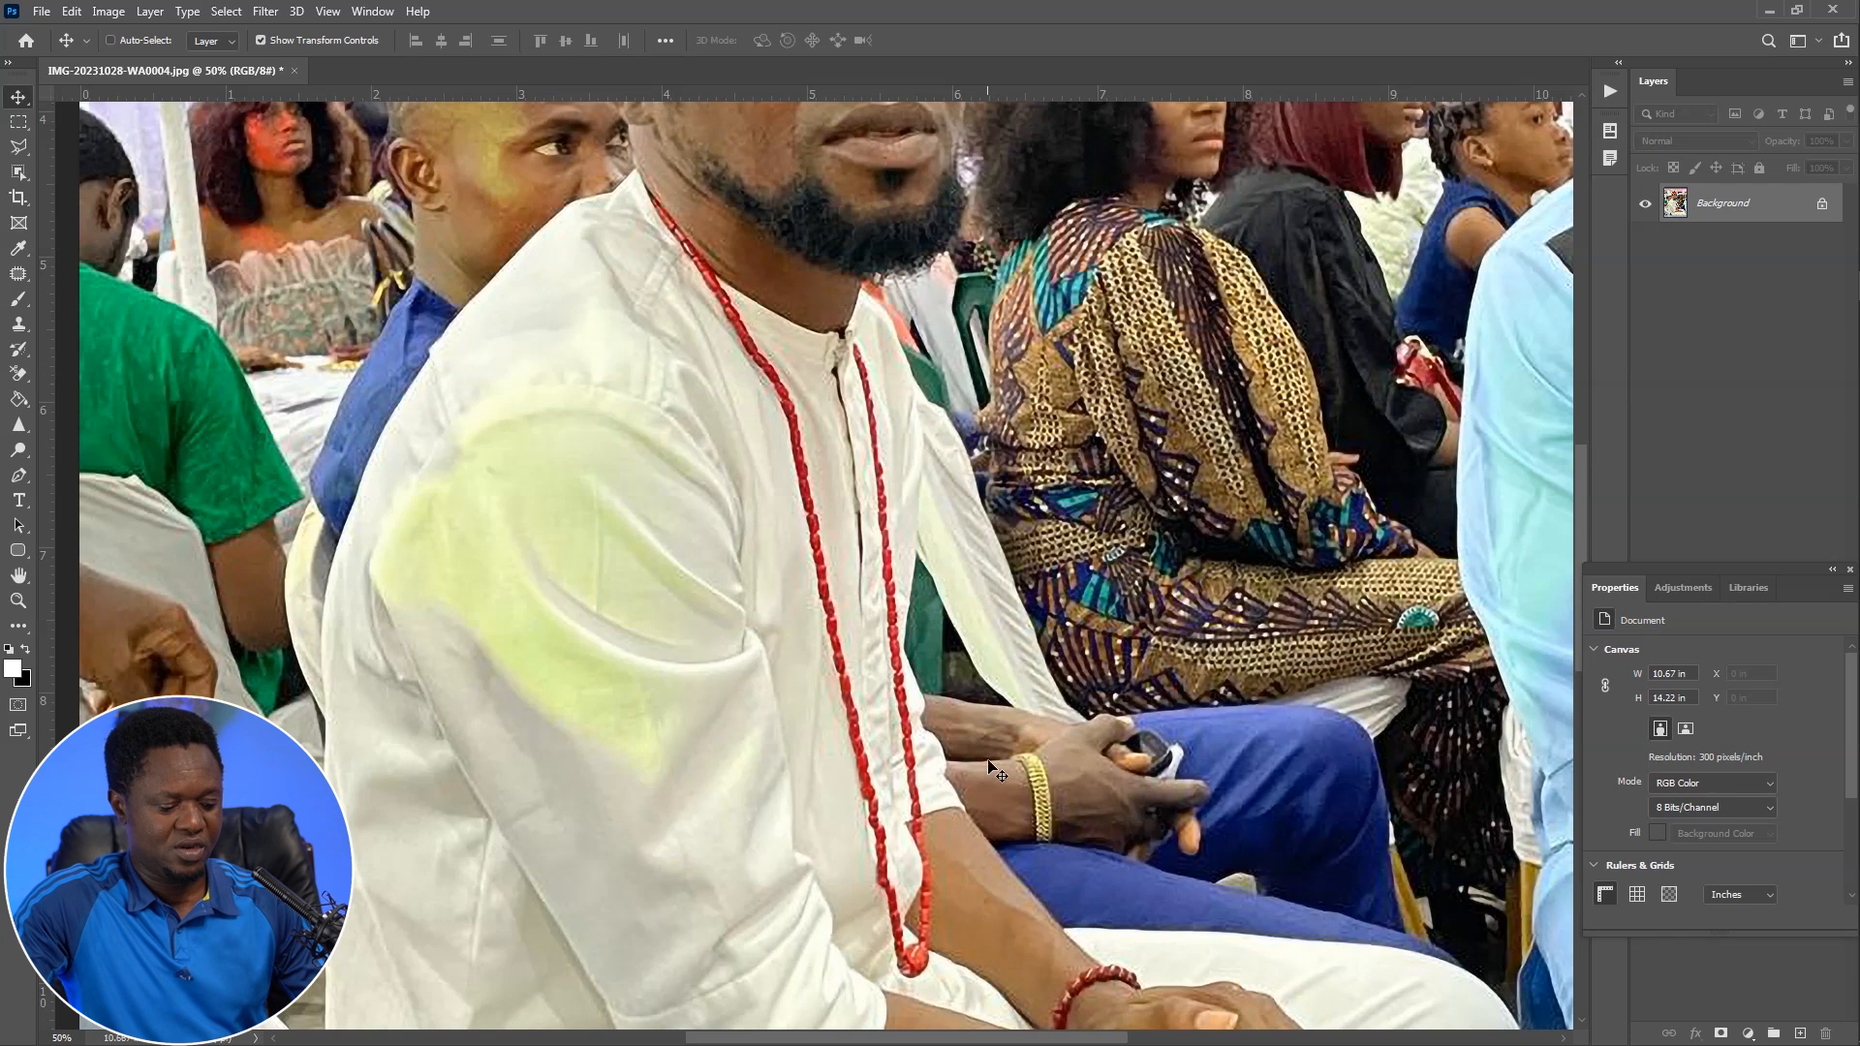
{"action": "scroll", "coordinate": [948, 760], "scroll_direction": "up", "scroll_amount": 6}
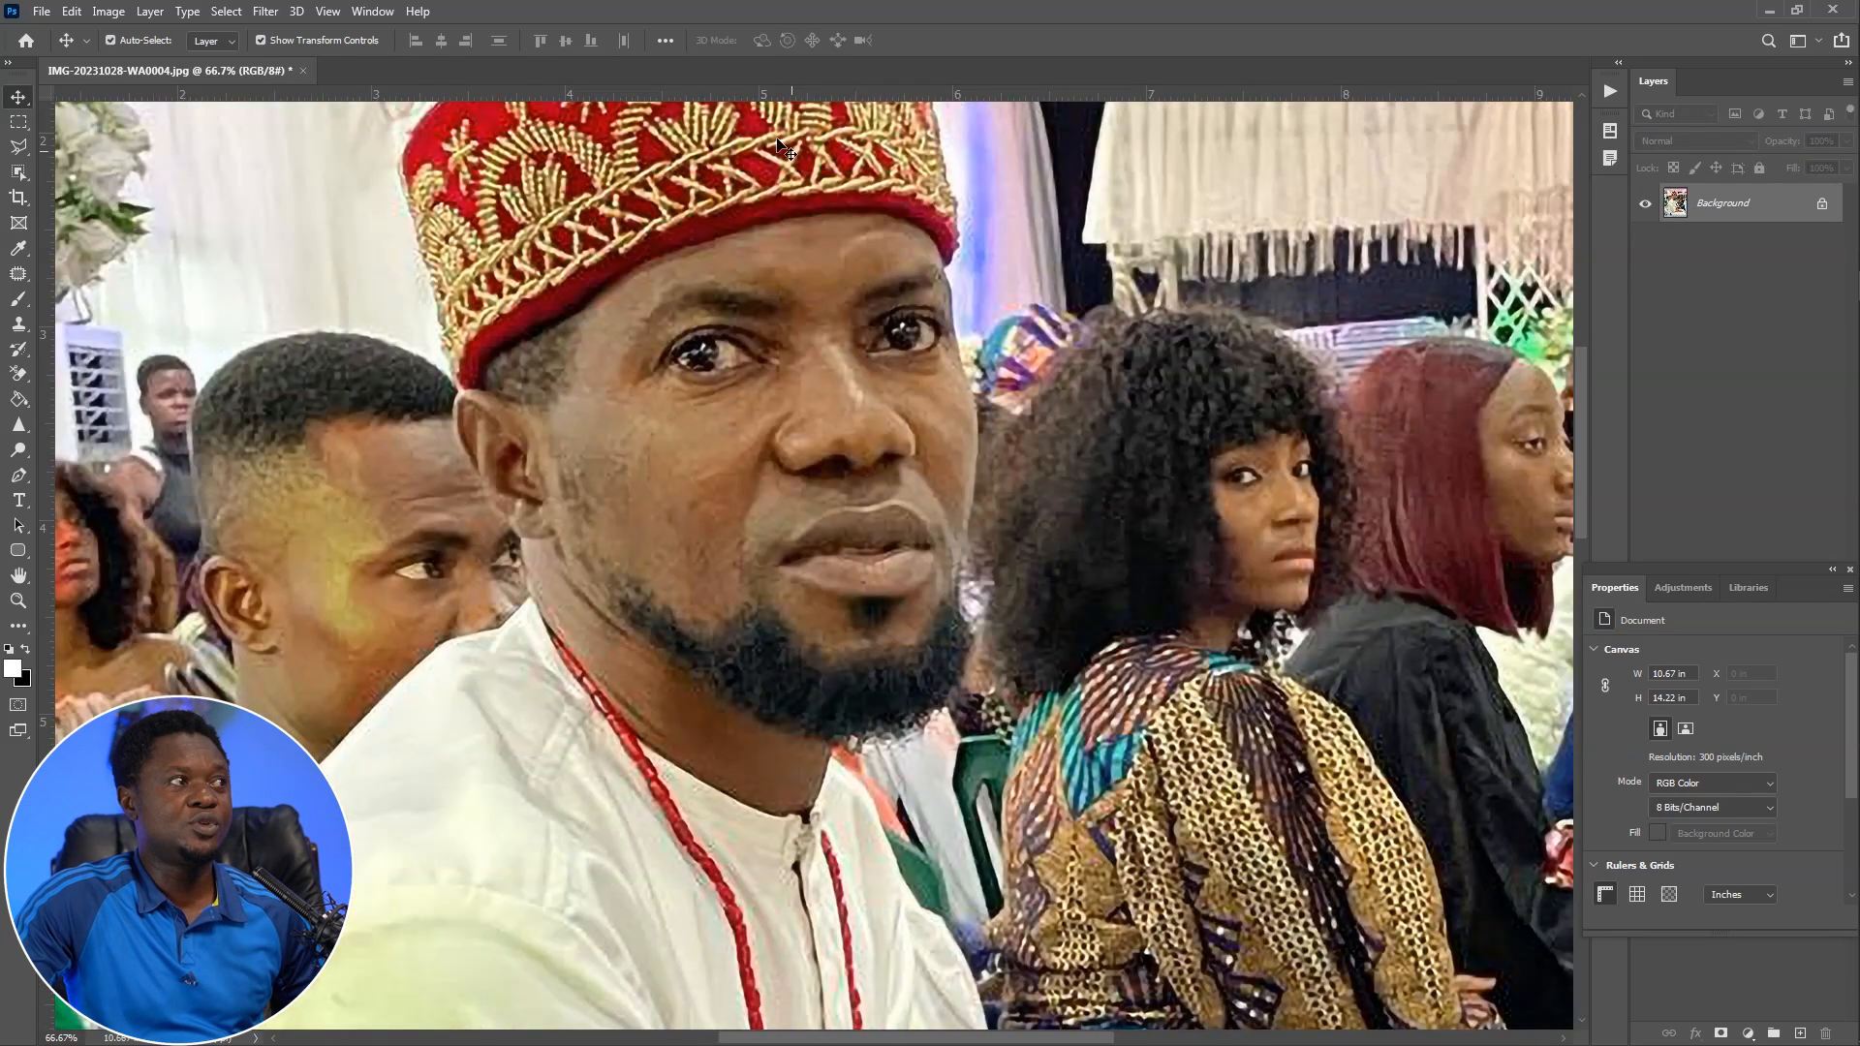
Open the photo in the Camera Raw filter with the preview enlarged around the seated man's face
{"action": "left_click", "coordinate": [267, 11]}
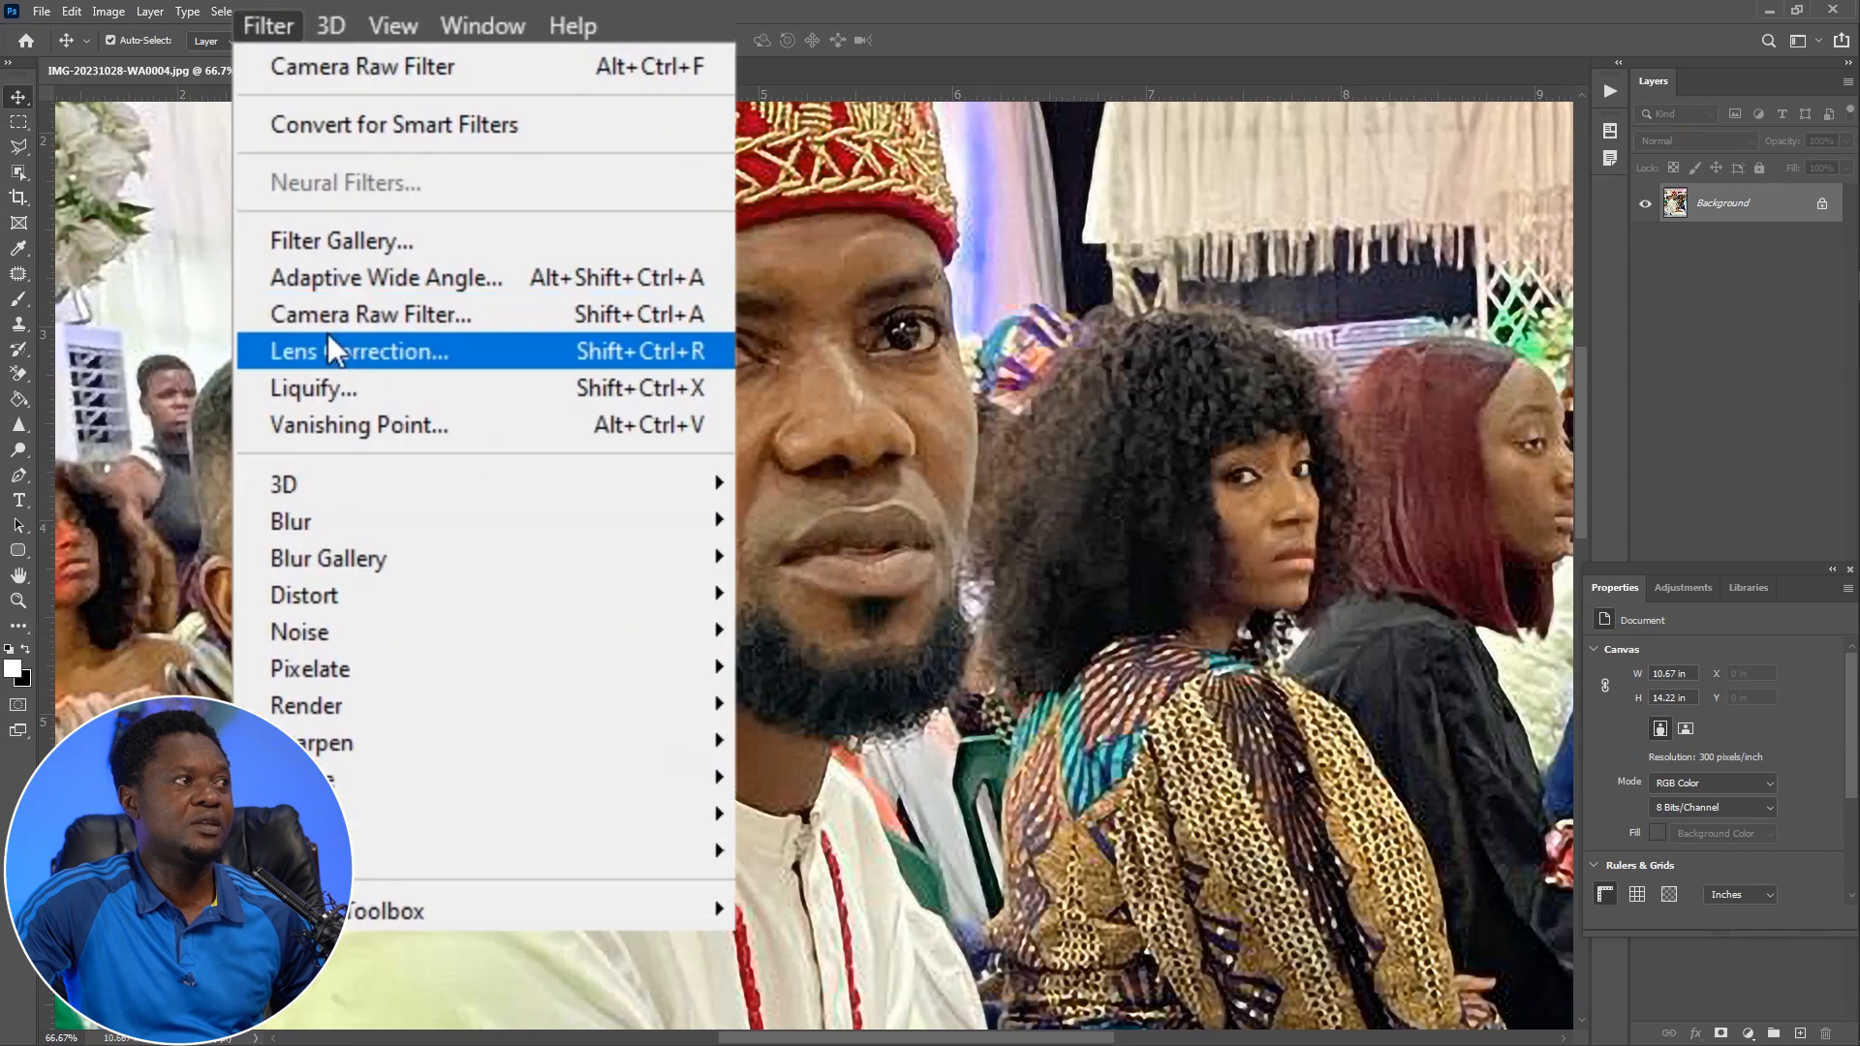
{"action": "left_click", "coordinate": [298, 155]}
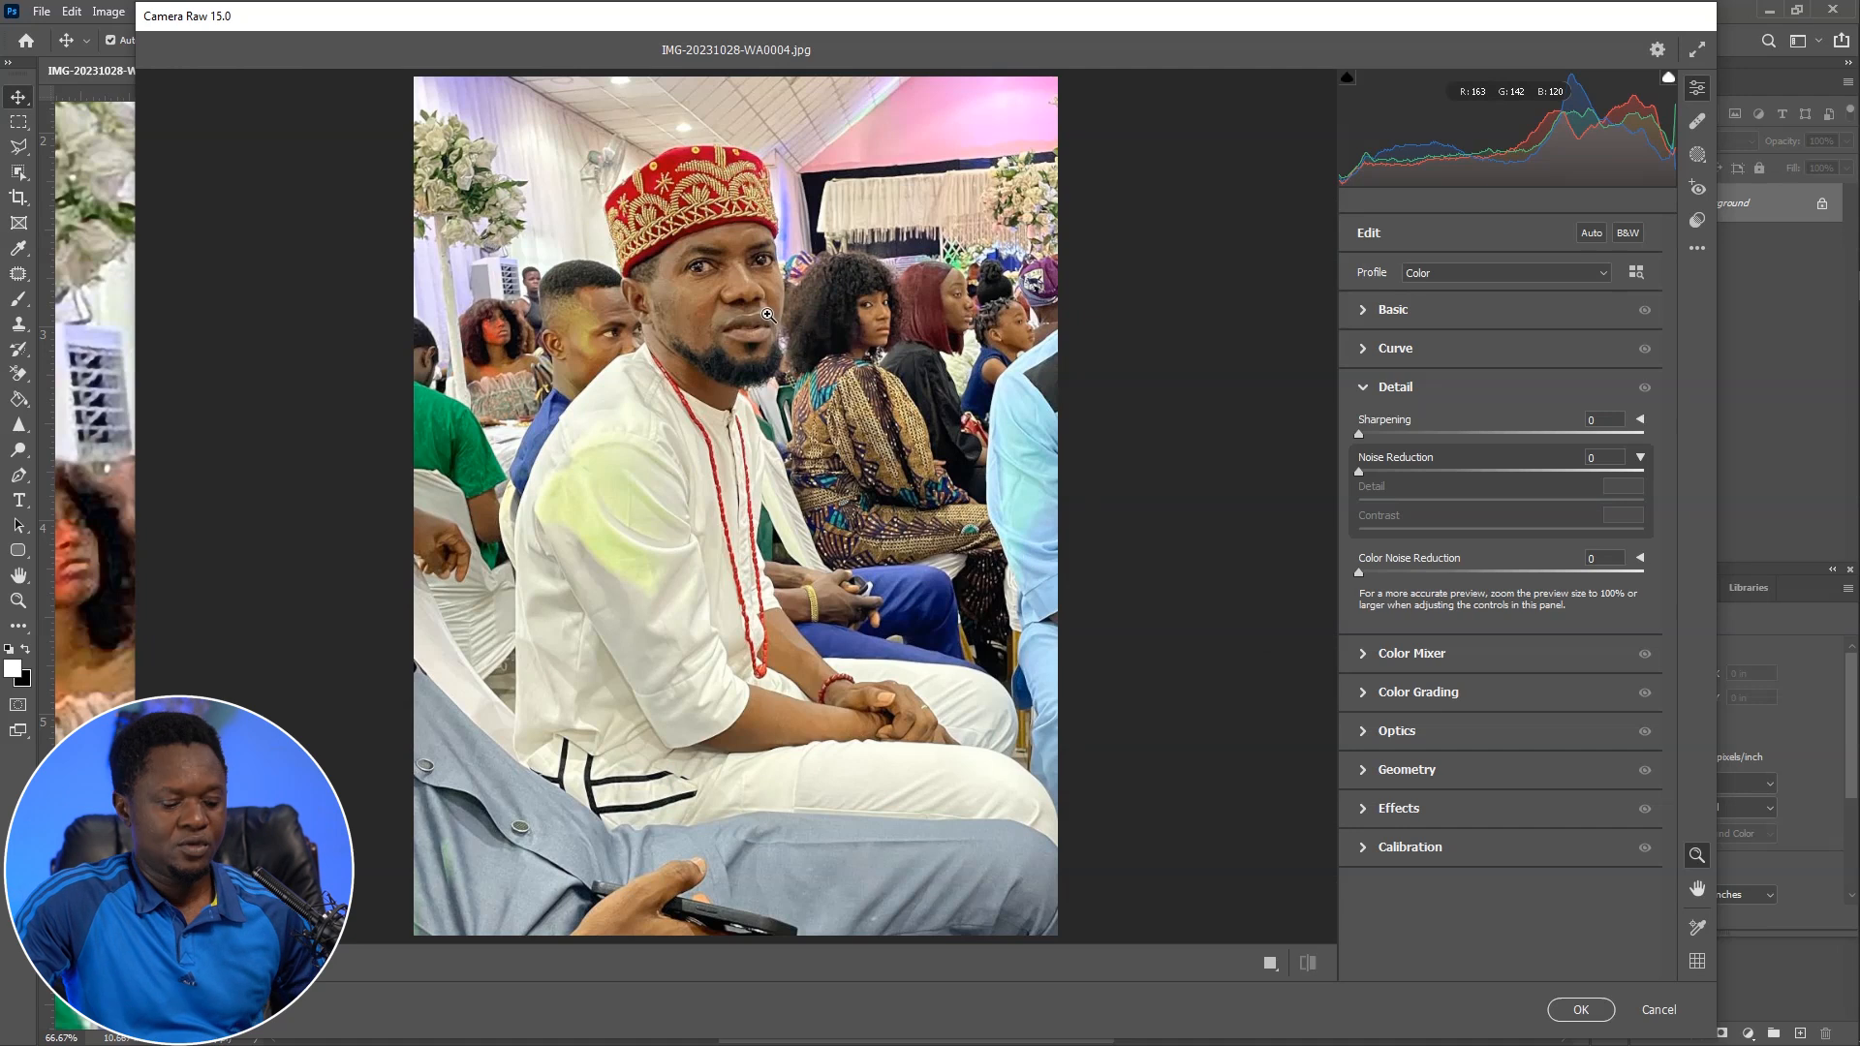
{"action": "left_click", "coordinate": [859, 458]}
{"action": "key", "text": "space"}
{"action": "left_click_drag", "start_coordinate": [876, 426], "coordinate": [990, 867]}
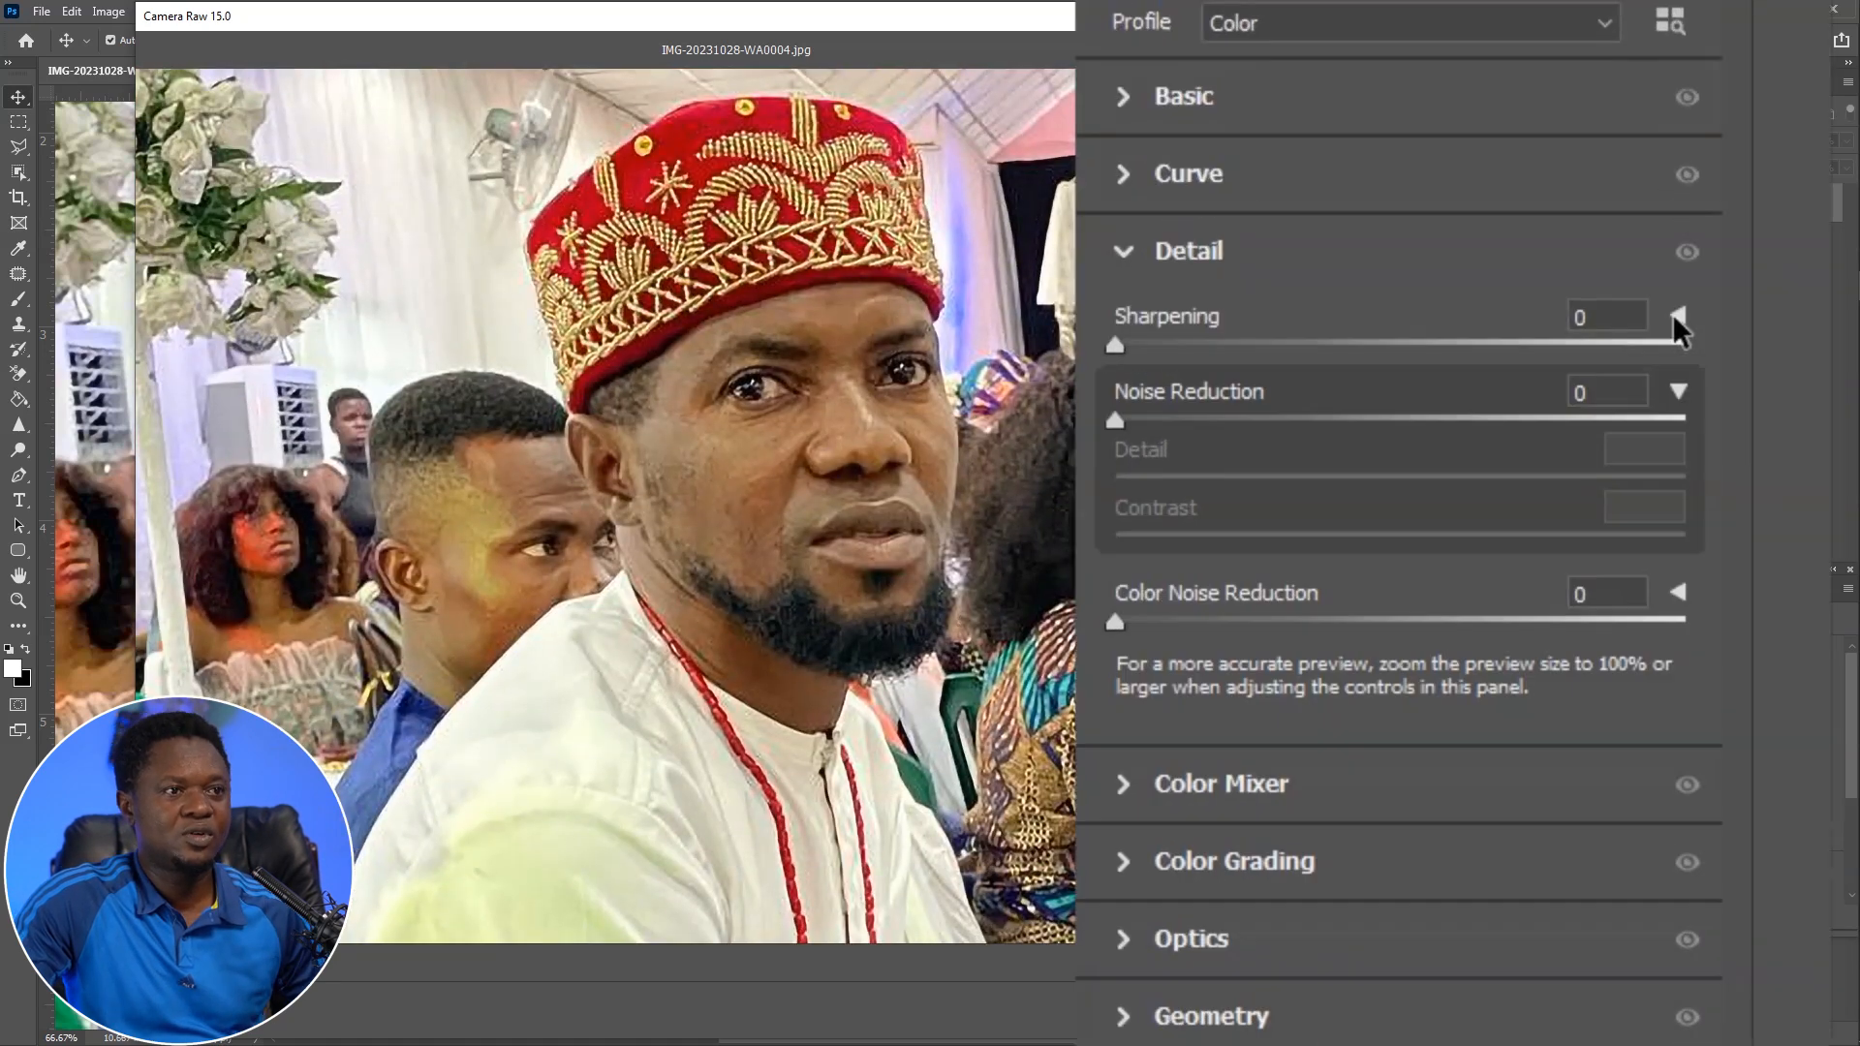
{"action": "left_click", "coordinate": [1676, 392]}
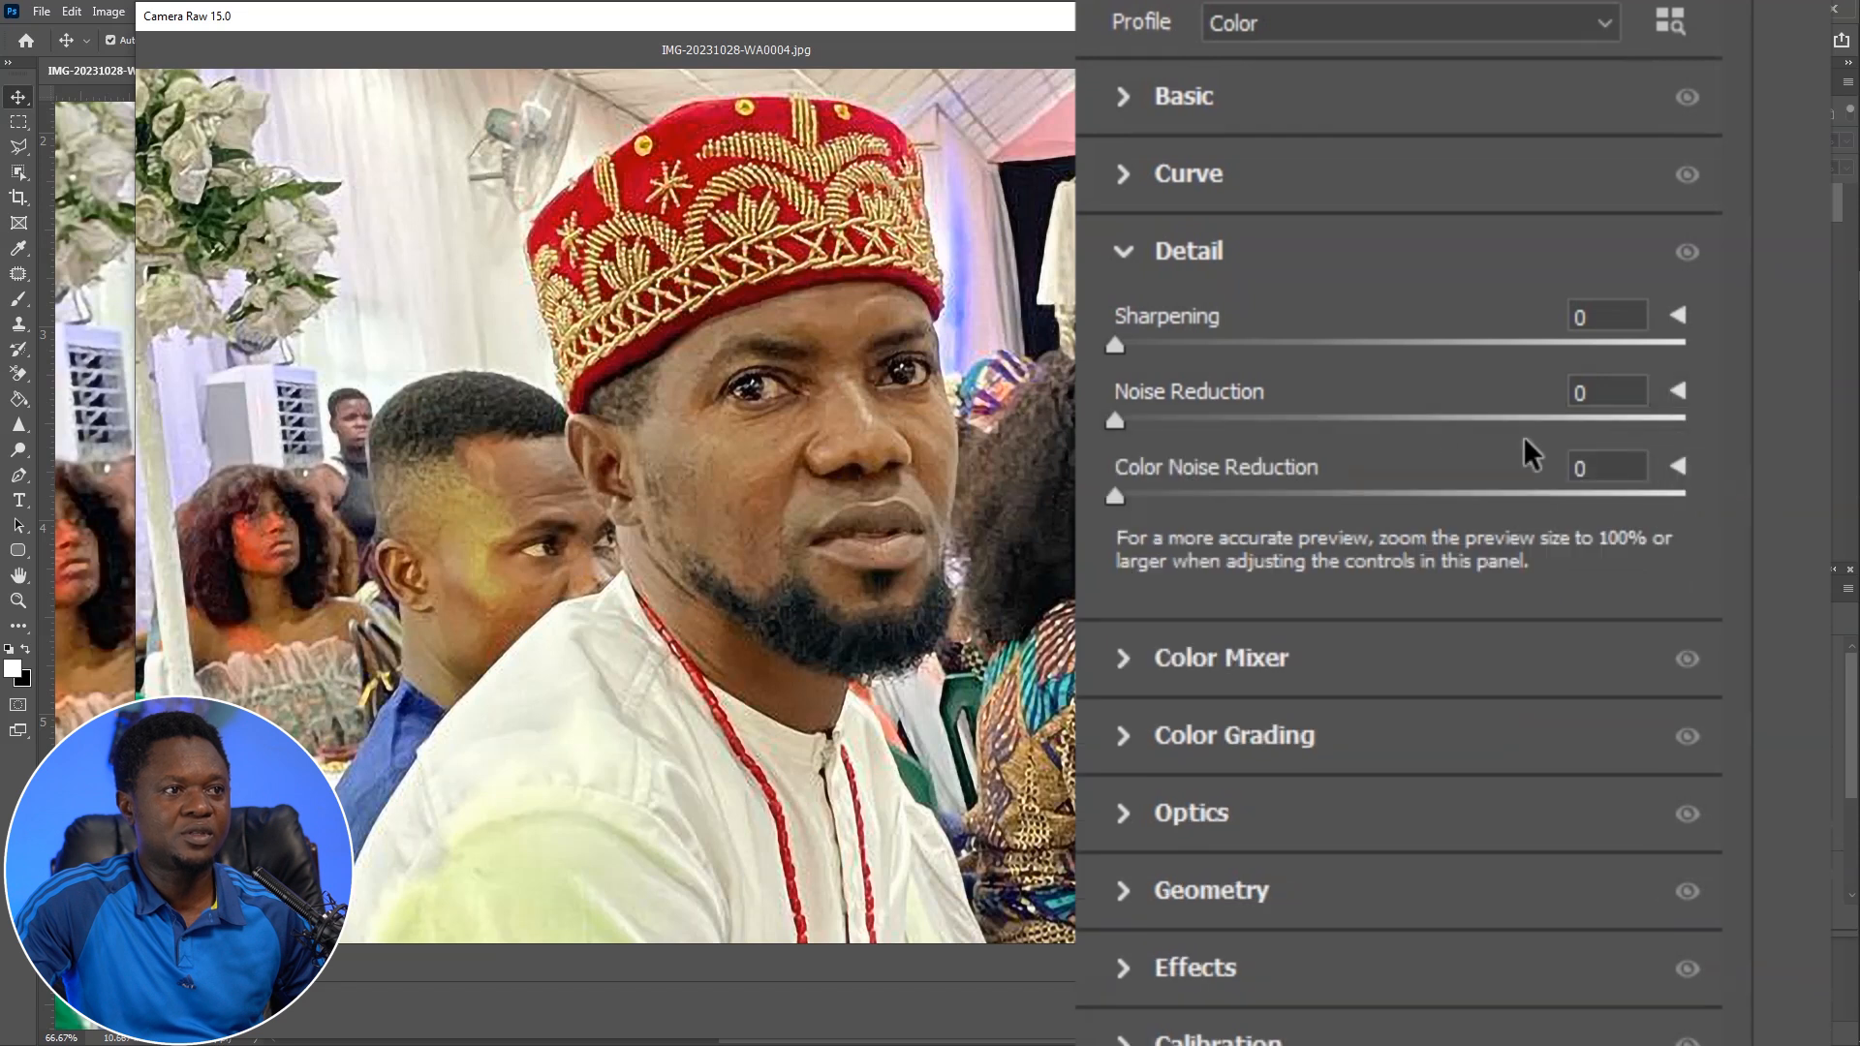
{"action": "left_click", "coordinate": [1127, 256]}
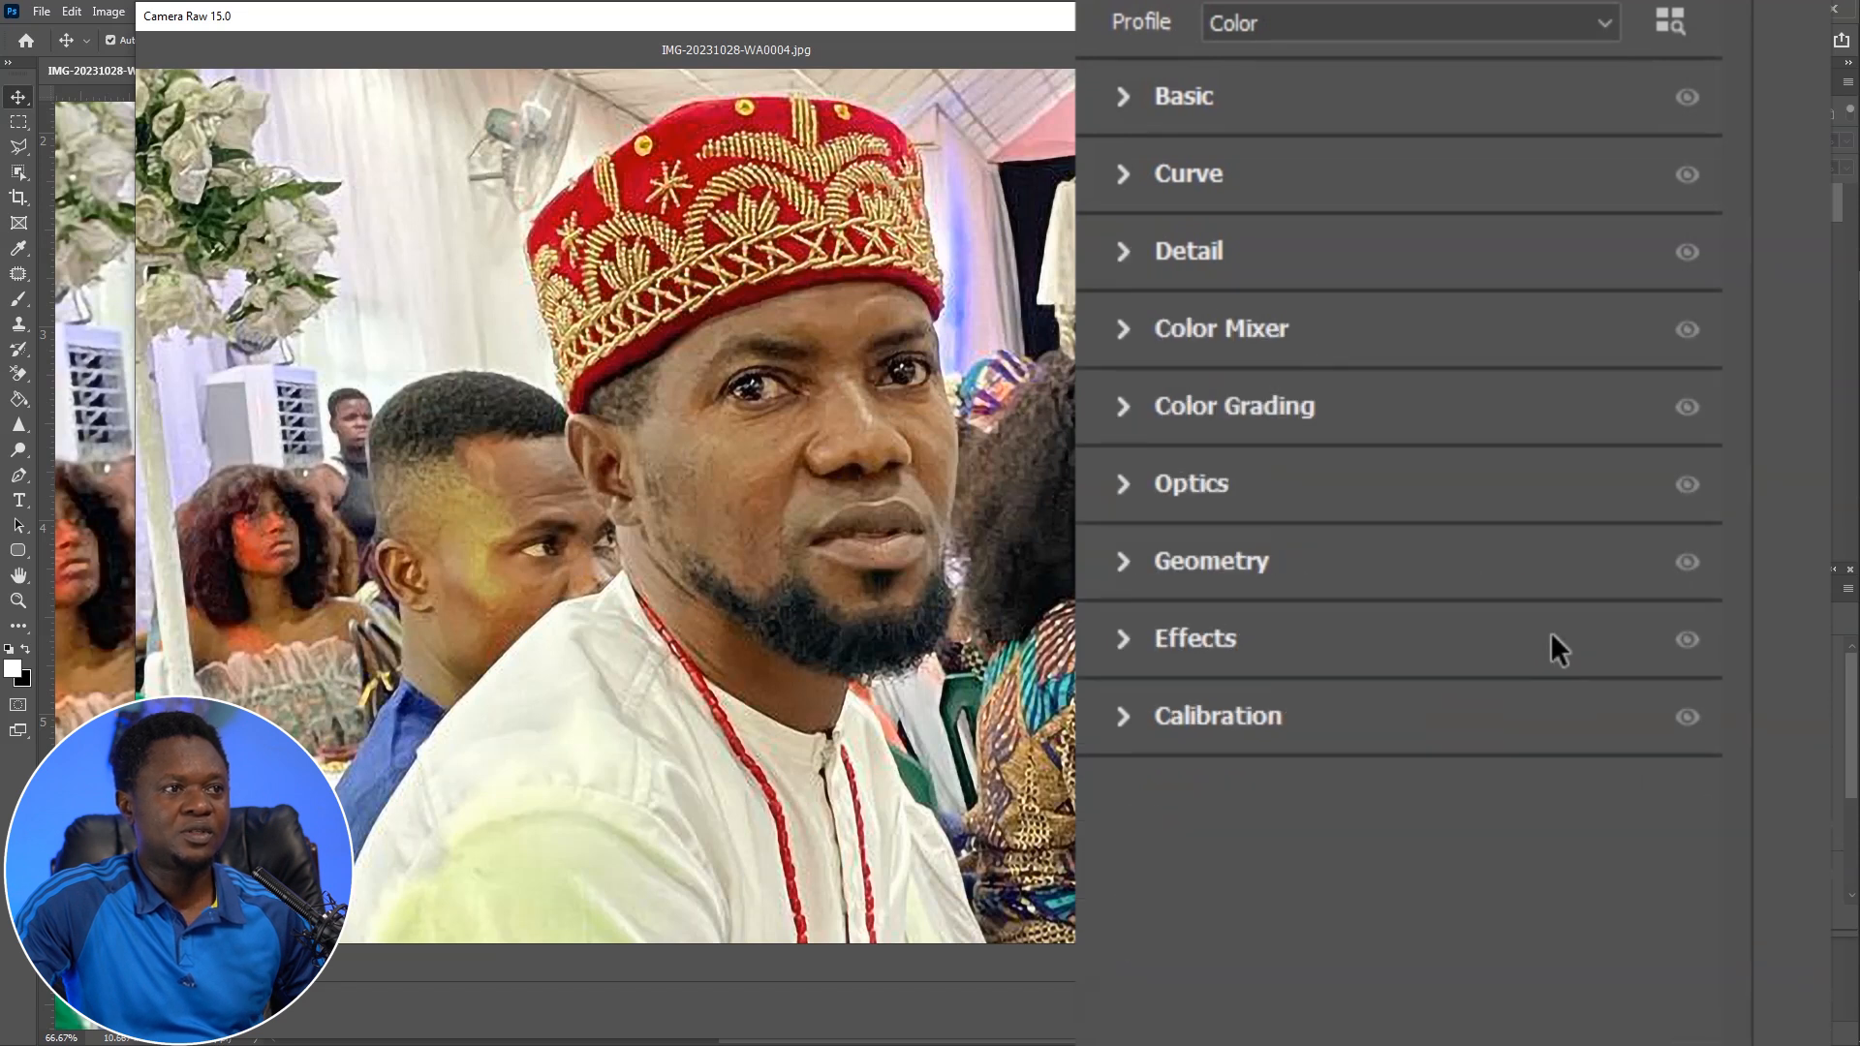
{"action": "left_click", "coordinate": [1170, 283]}
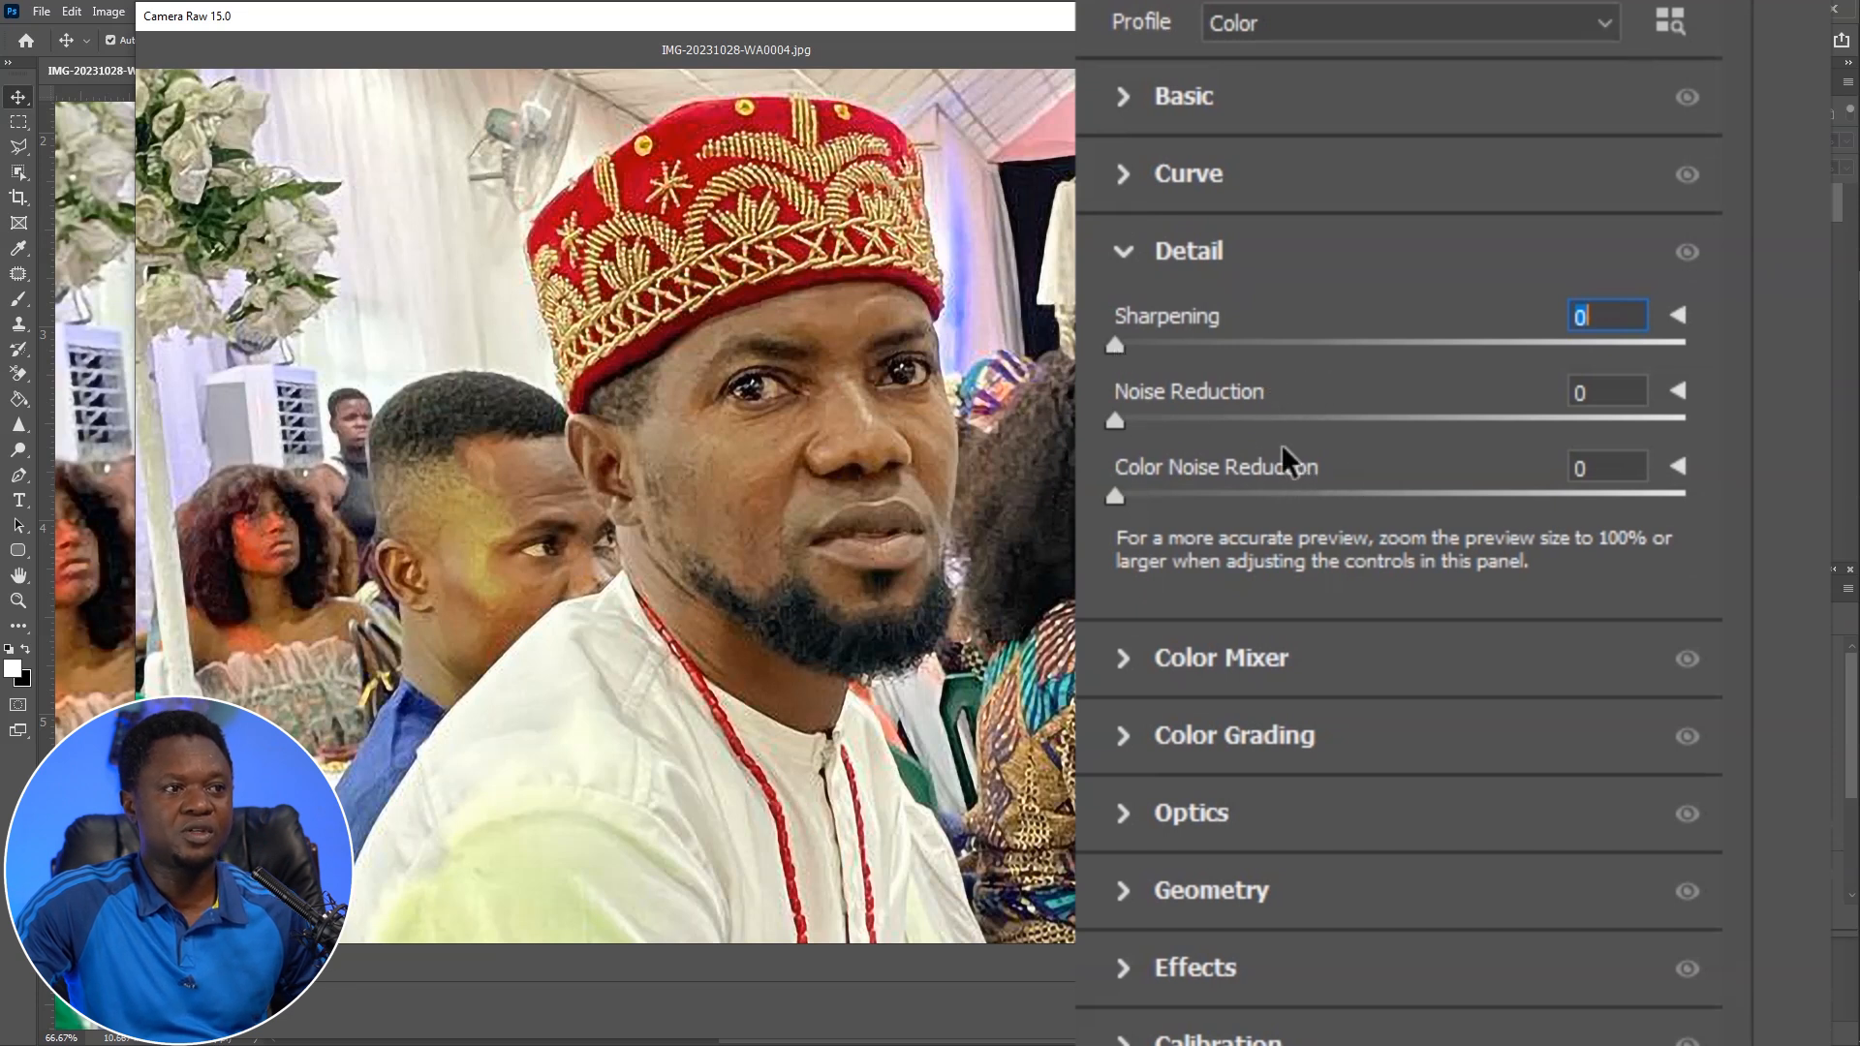
{"action": "left_click", "coordinate": [1674, 392]}
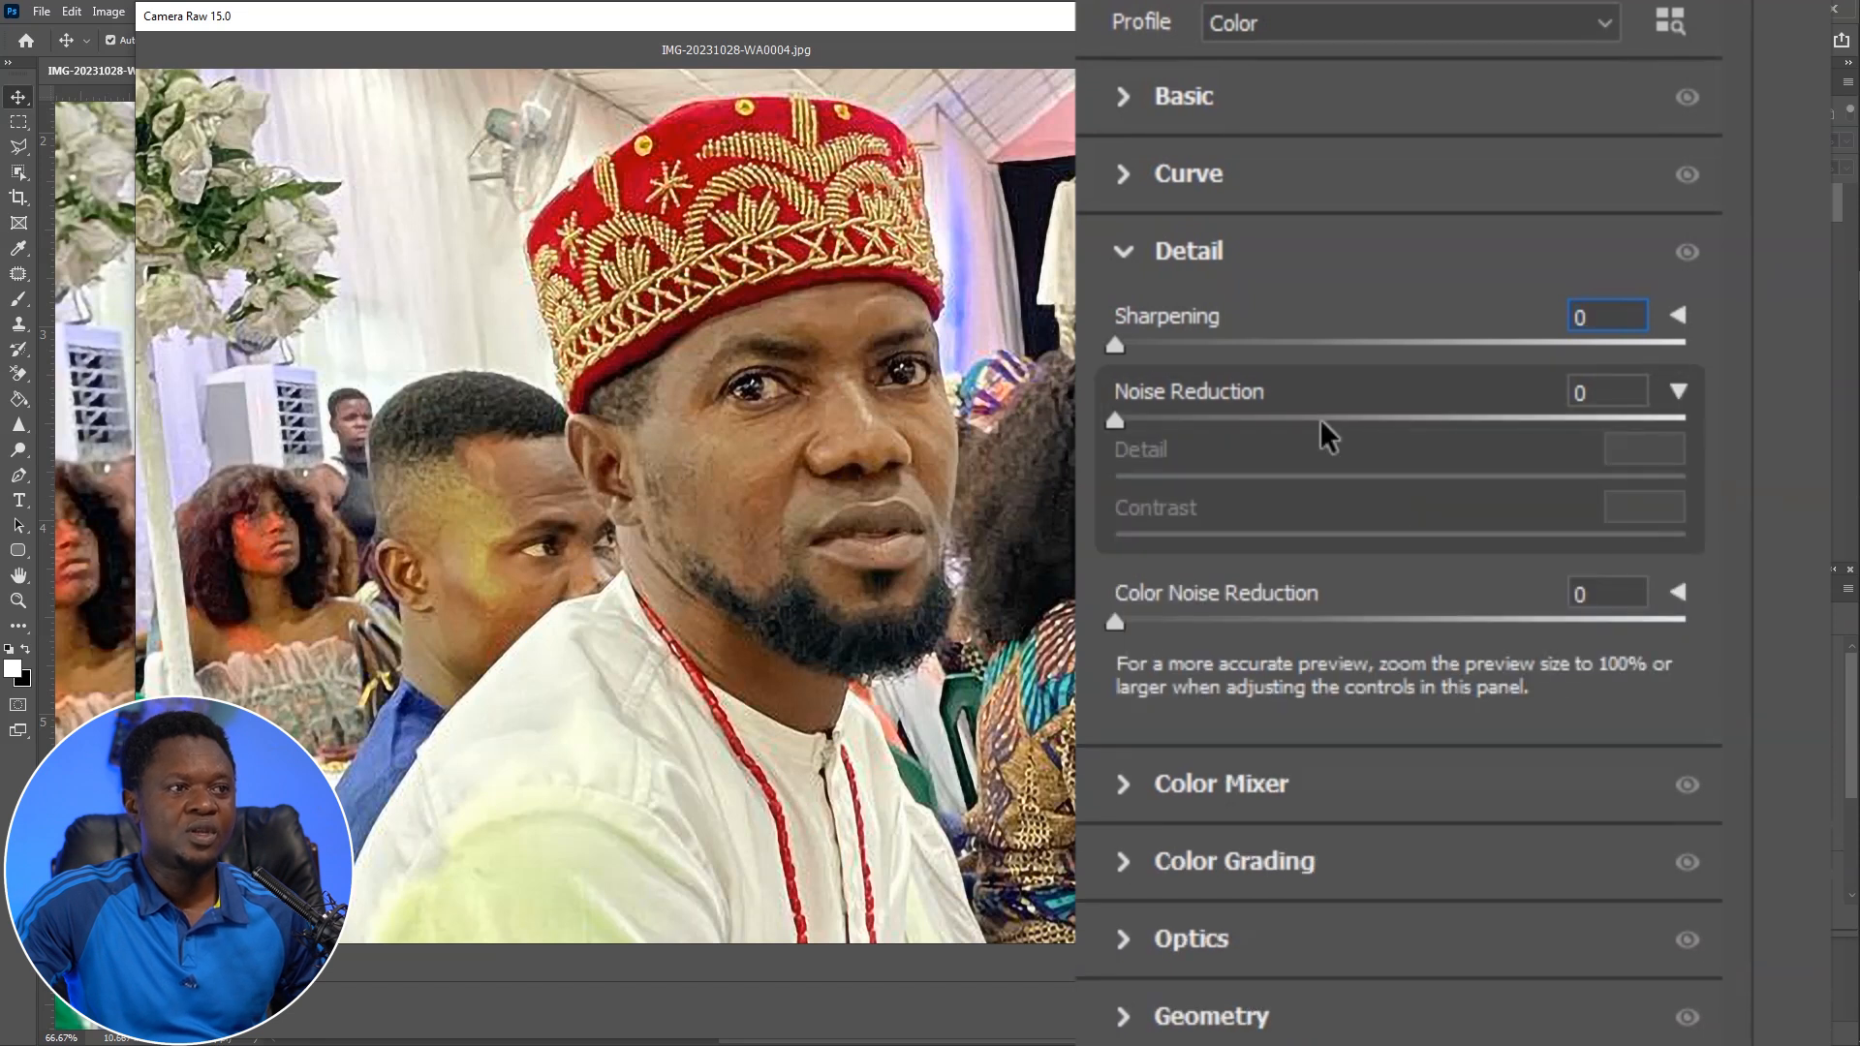
Set Noise Reduction to 26 with Detail 37 and Contrast 24, and apply the Camera Raw filter
{"action": "left_click_drag", "start_coordinate": [1114, 420], "coordinate": [1152, 420]}
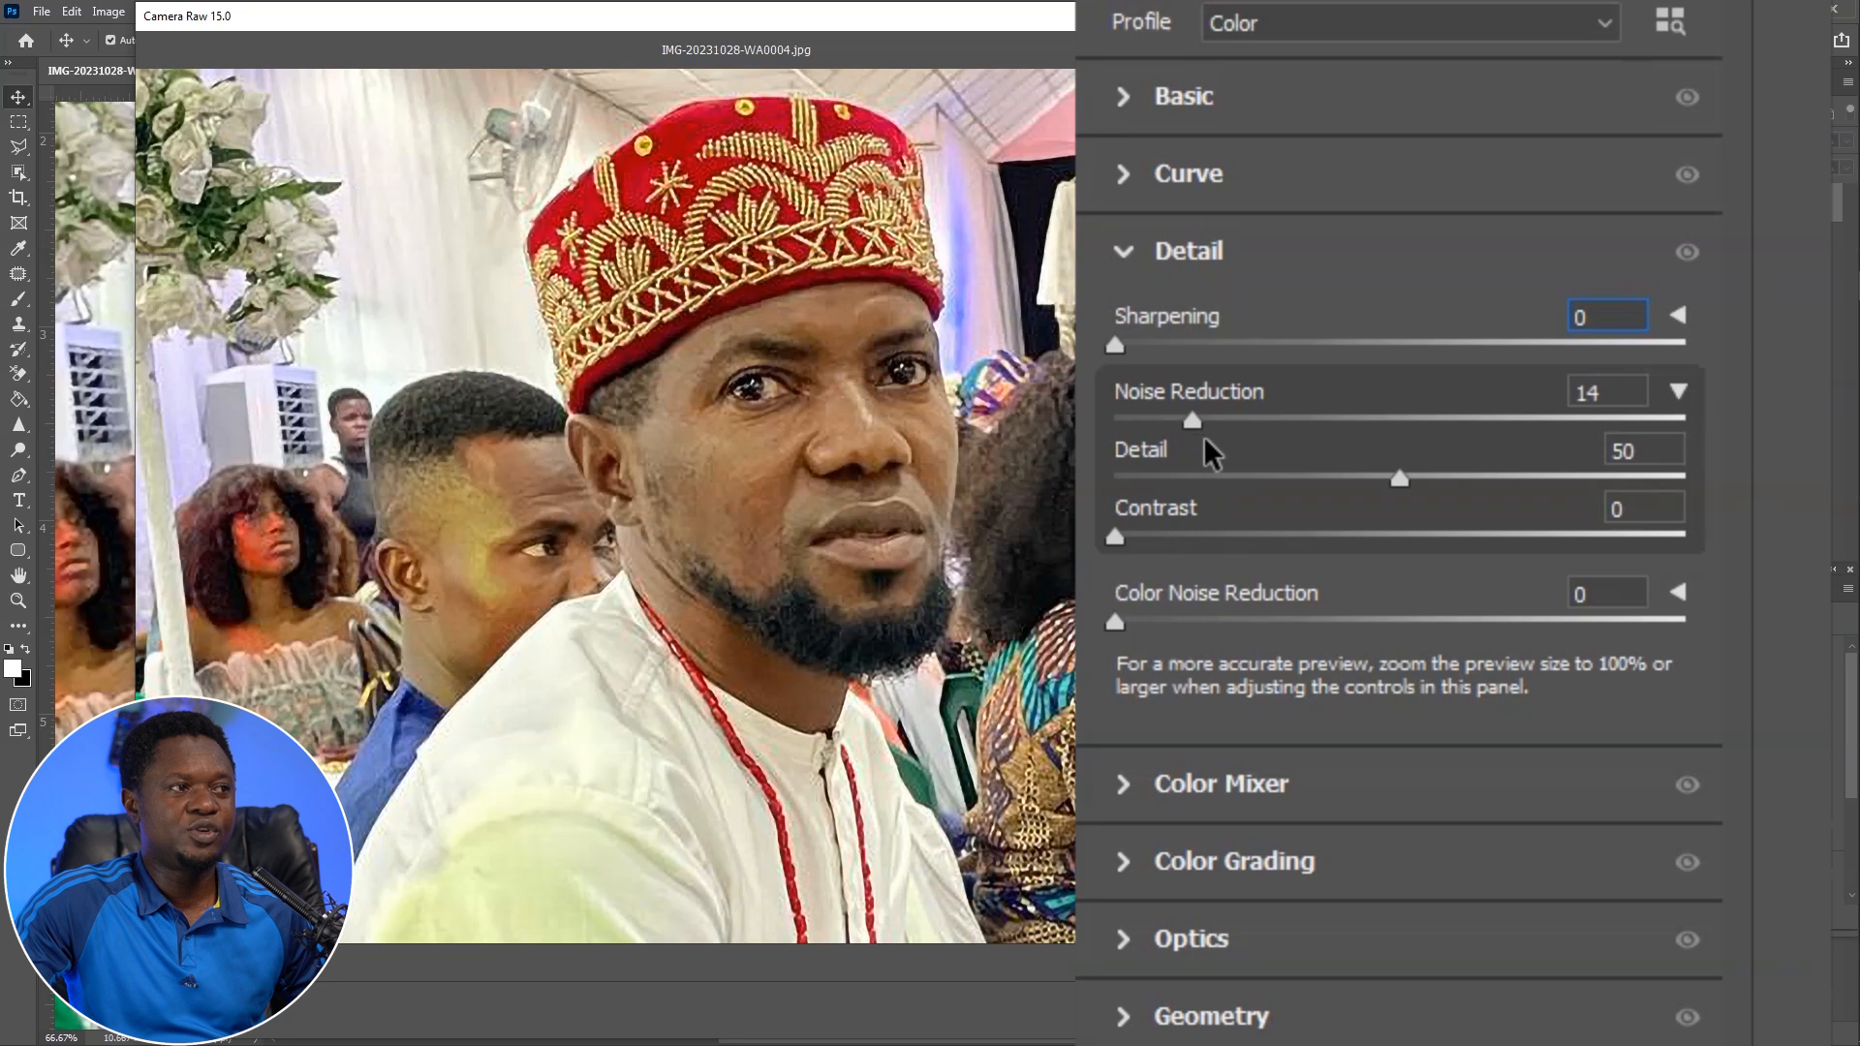
{"action": "left_click_drag", "start_coordinate": [1226, 438], "coordinate": [1229, 439]}
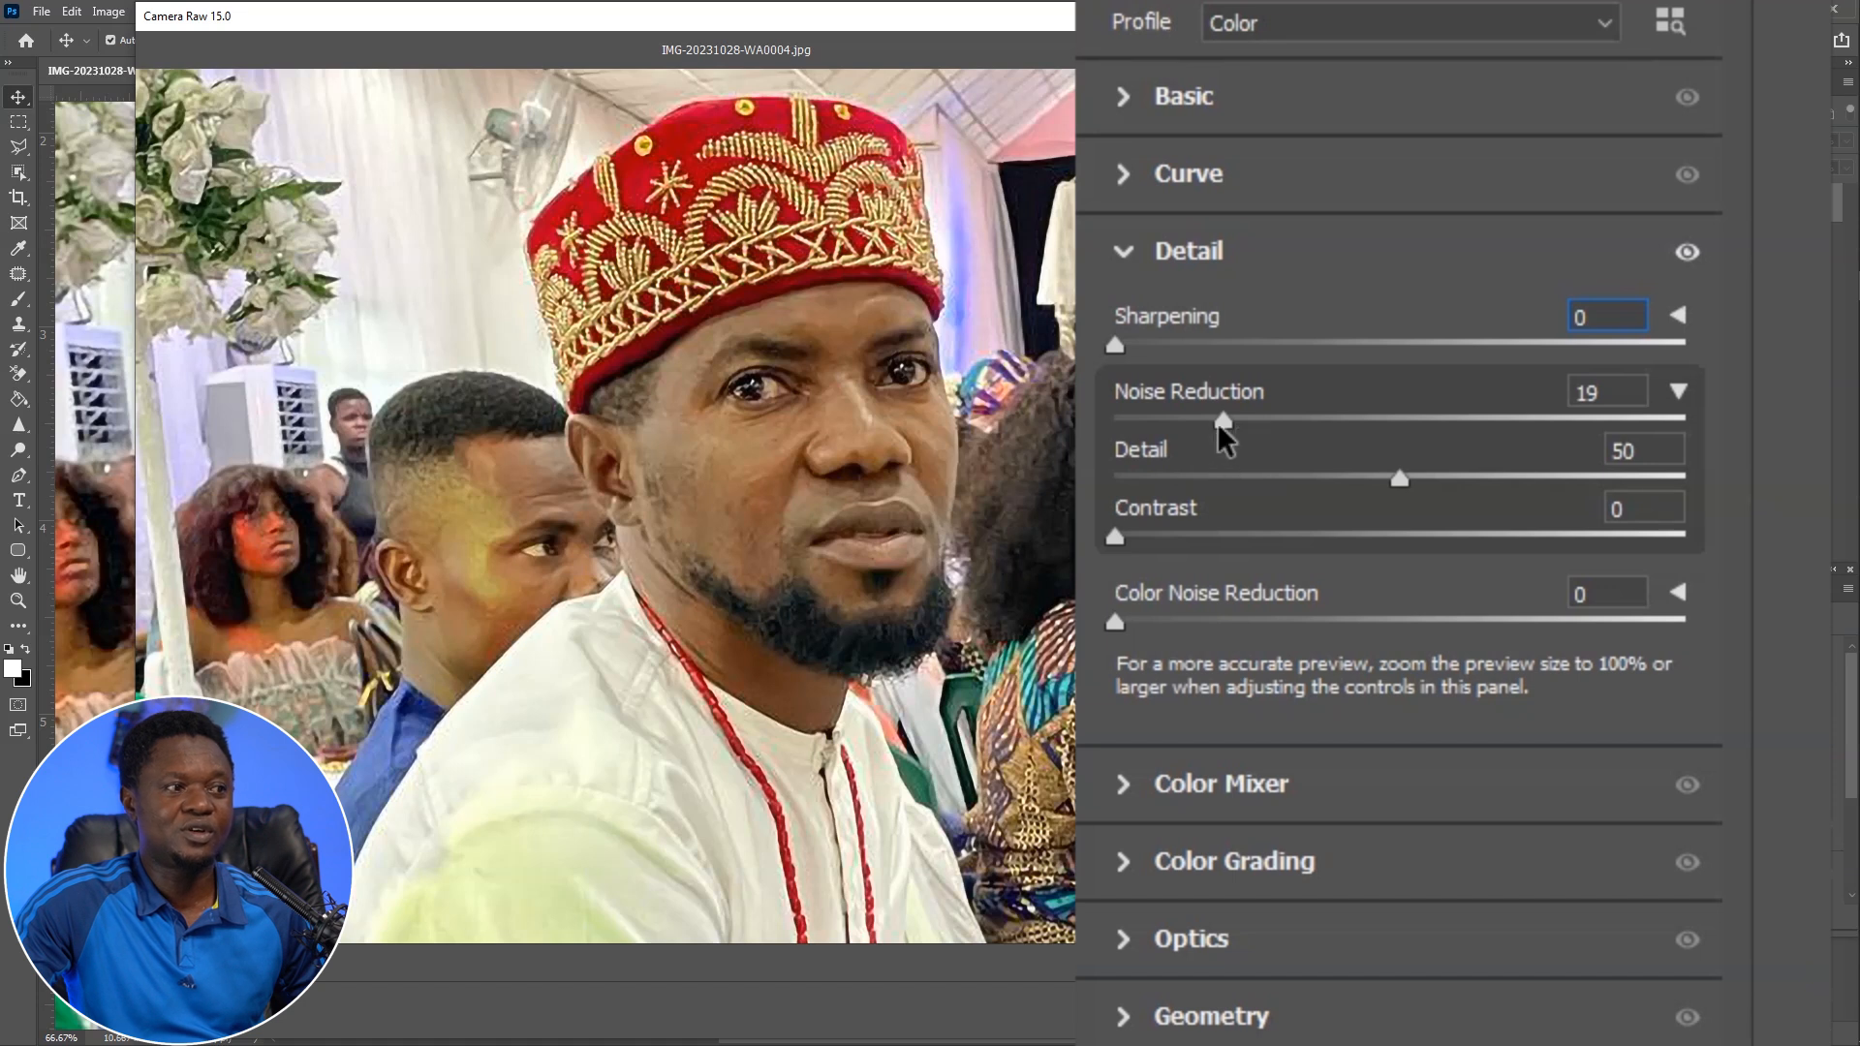
{"action": "left_click_drag", "start_coordinate": [1217, 438], "coordinate": [1242, 438]}
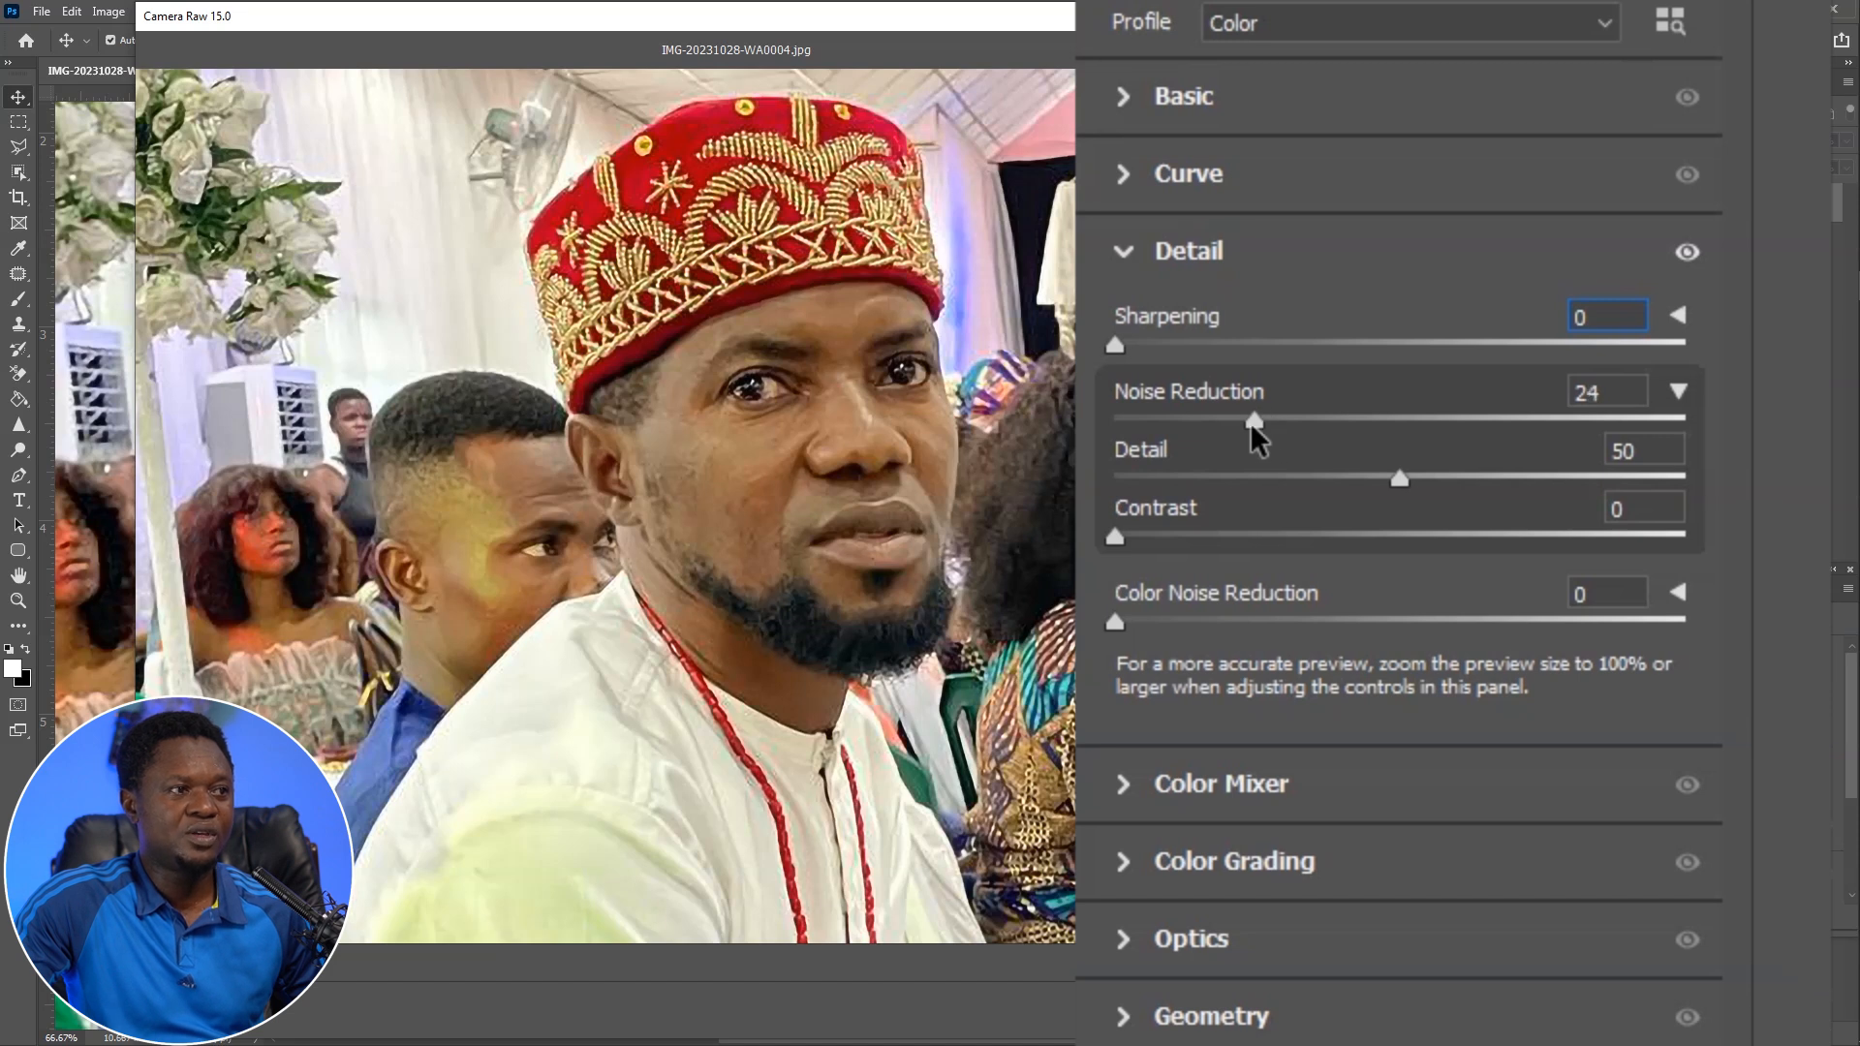
{"action": "left_click_drag", "start_coordinate": [1400, 480], "coordinate": [1342, 479]}
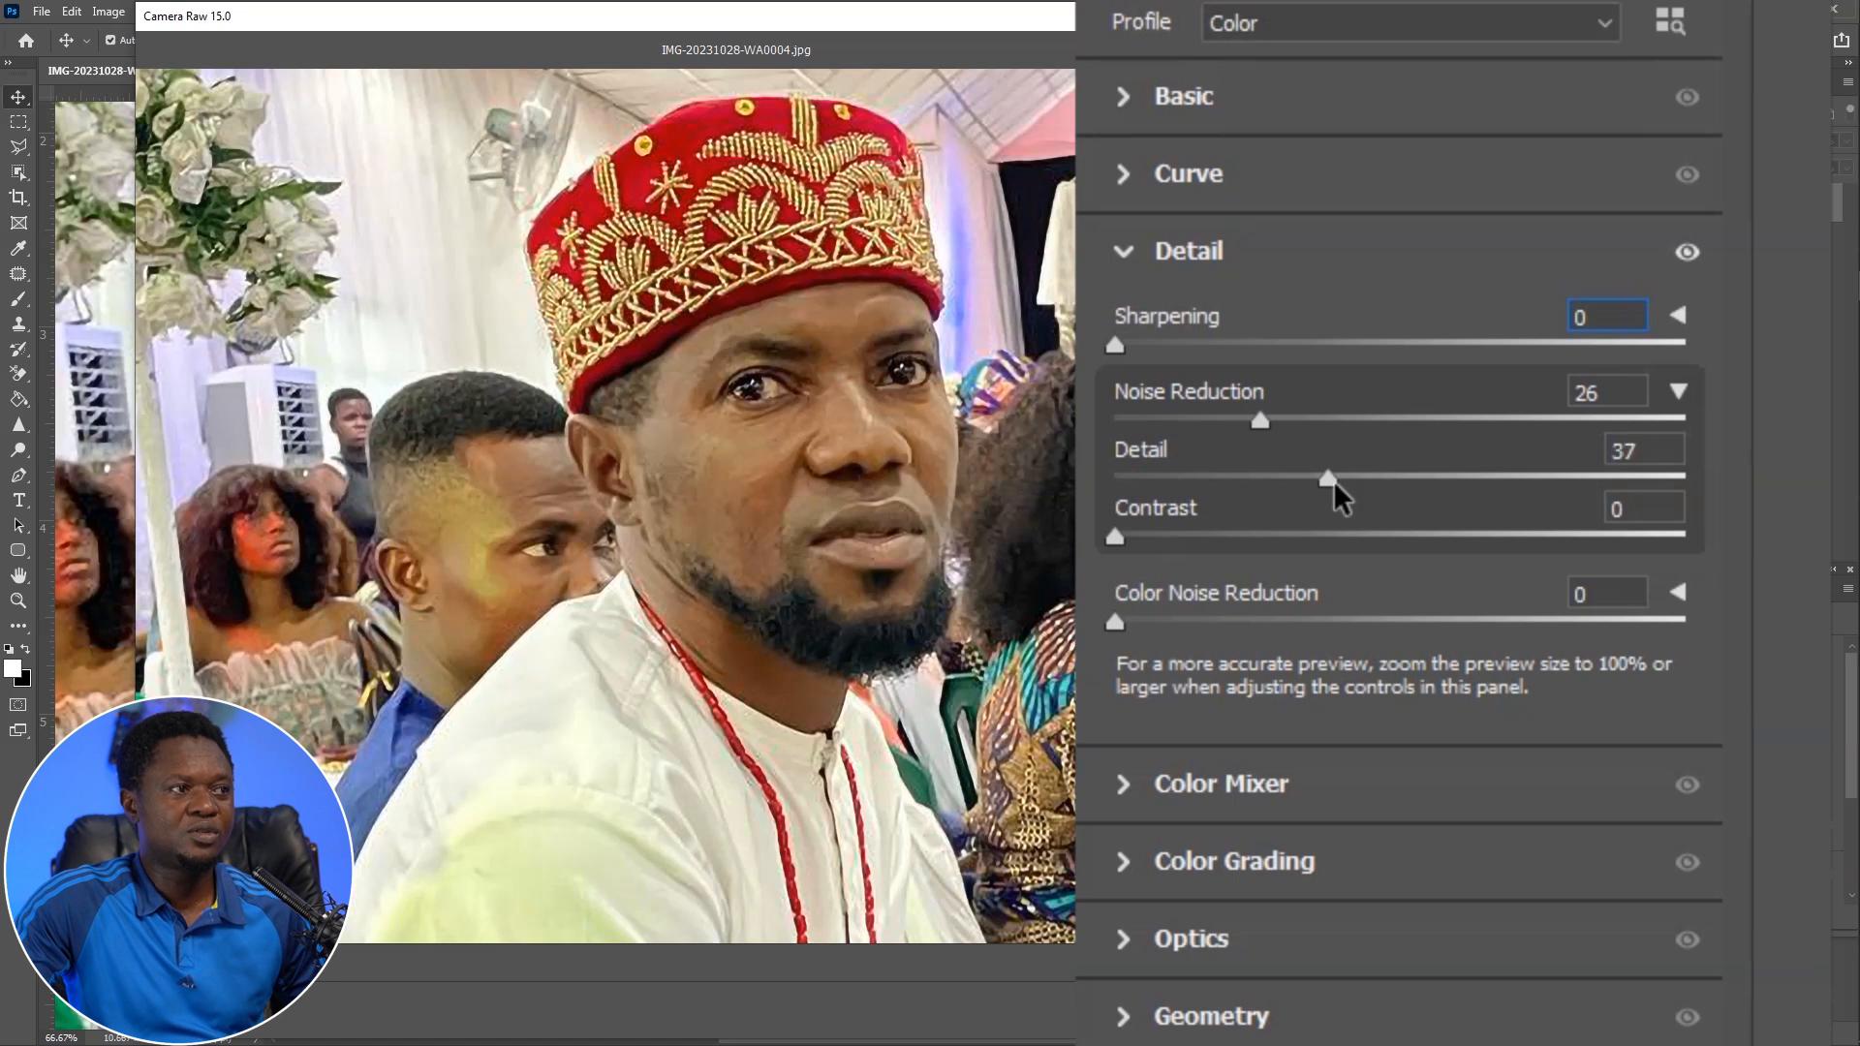
{"action": "left_click_drag", "start_coordinate": [1323, 472], "coordinate": [1349, 483]}
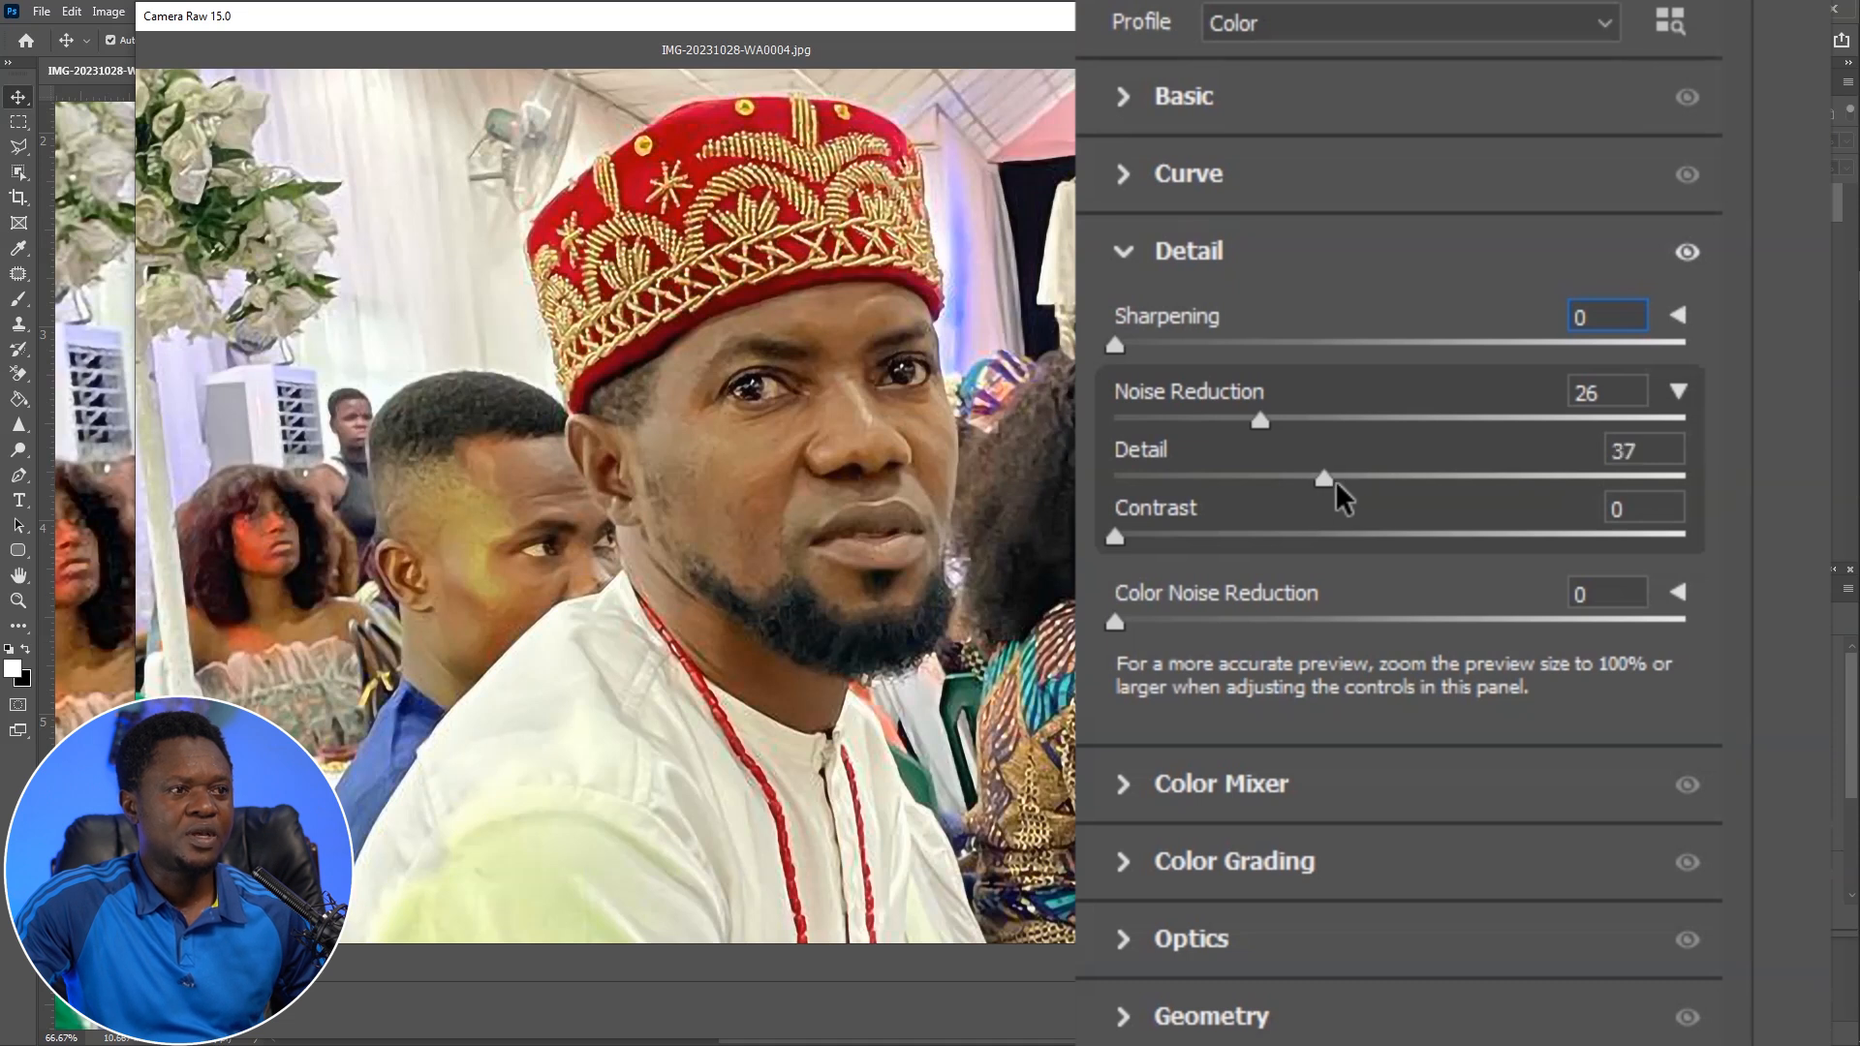
{"action": "left_click_drag", "start_coordinate": [1116, 535], "coordinate": [1255, 547]}
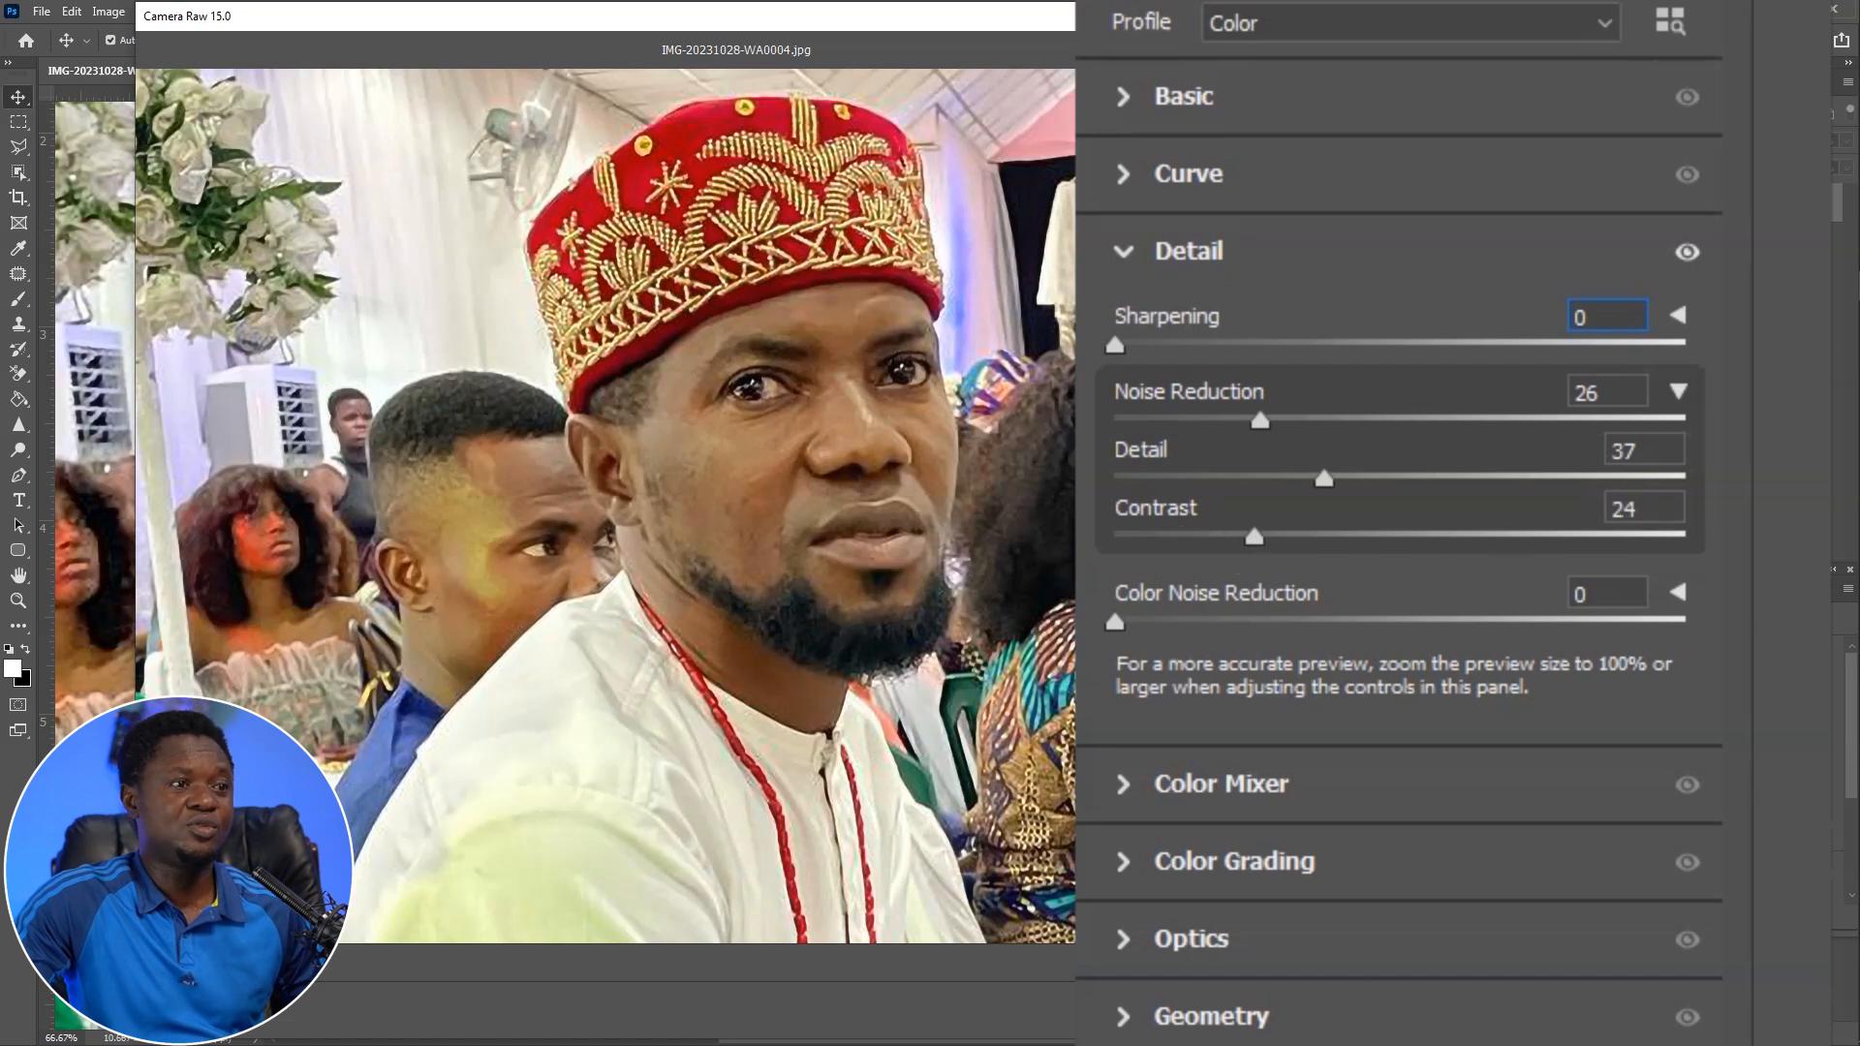
{"action": "left_click", "coordinate": [1577, 1008]}
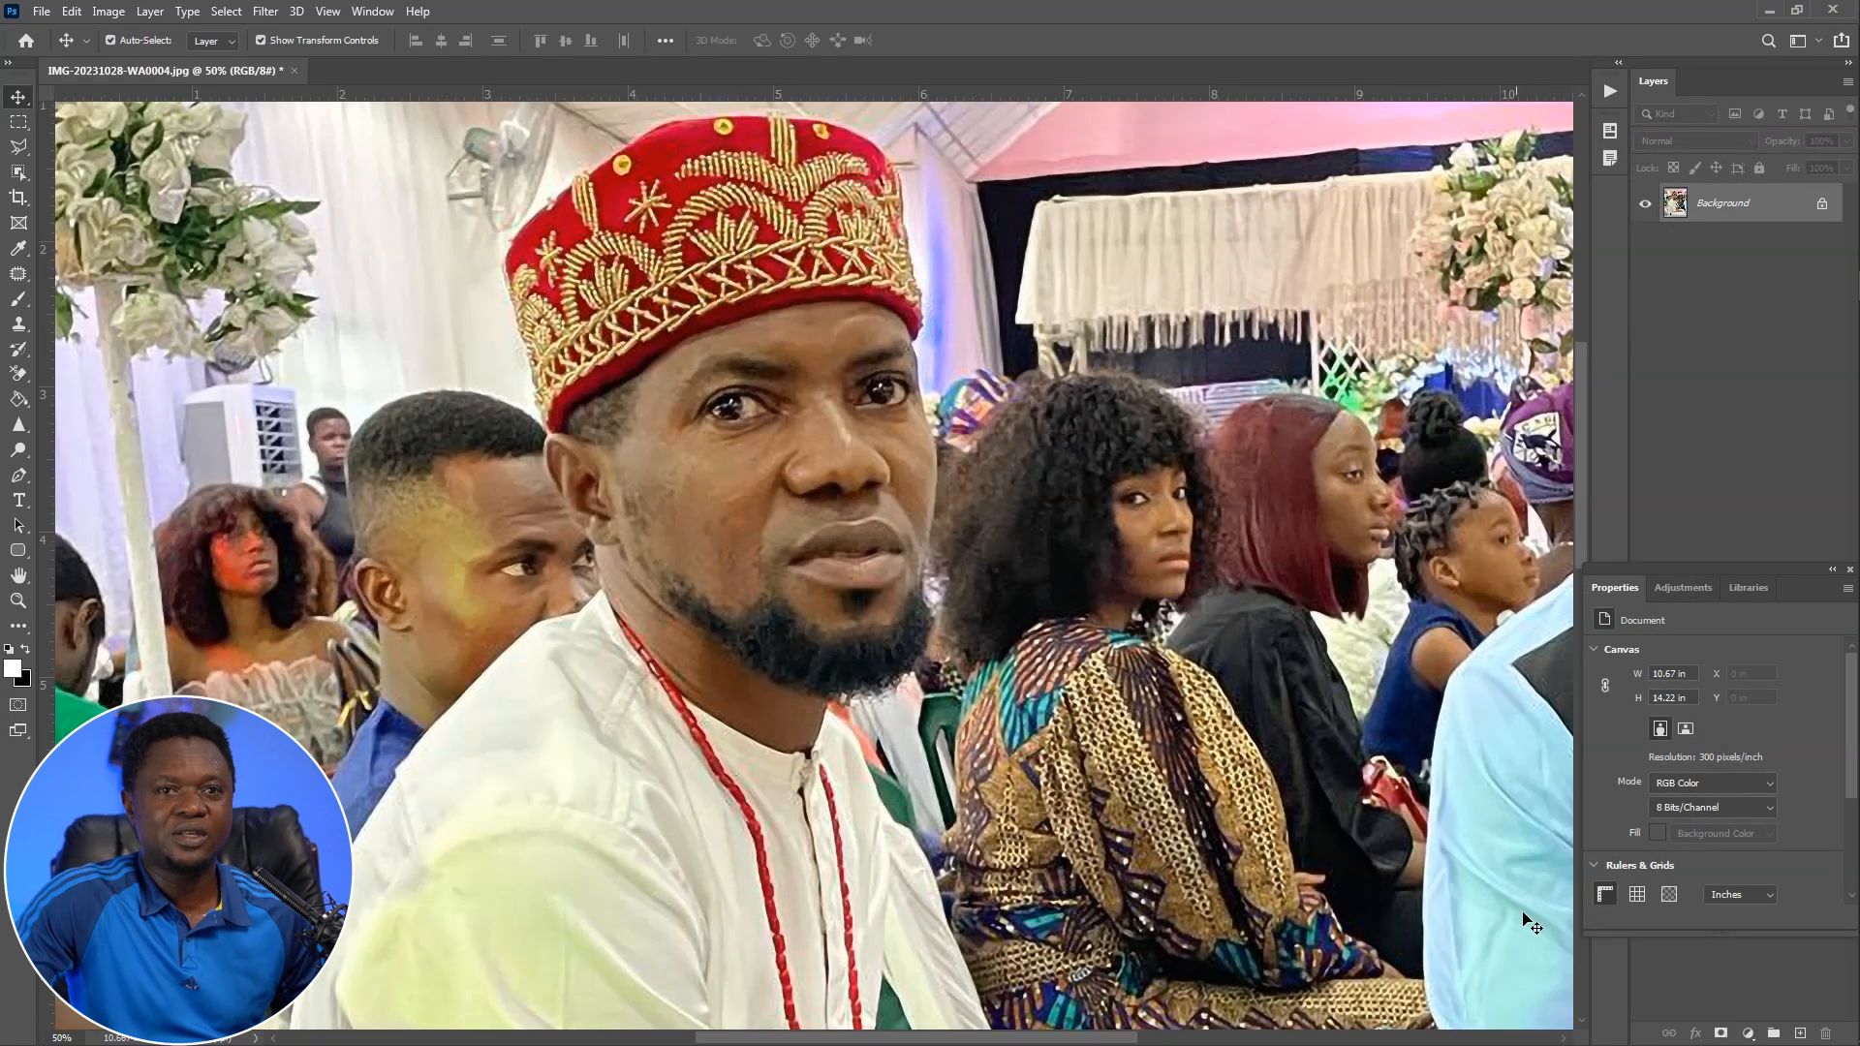
Add a Hue/Saturation adjustment layer and set its Reds to saturation -62 and lightness +36
{"action": "left_click", "coordinate": [1747, 1034]}
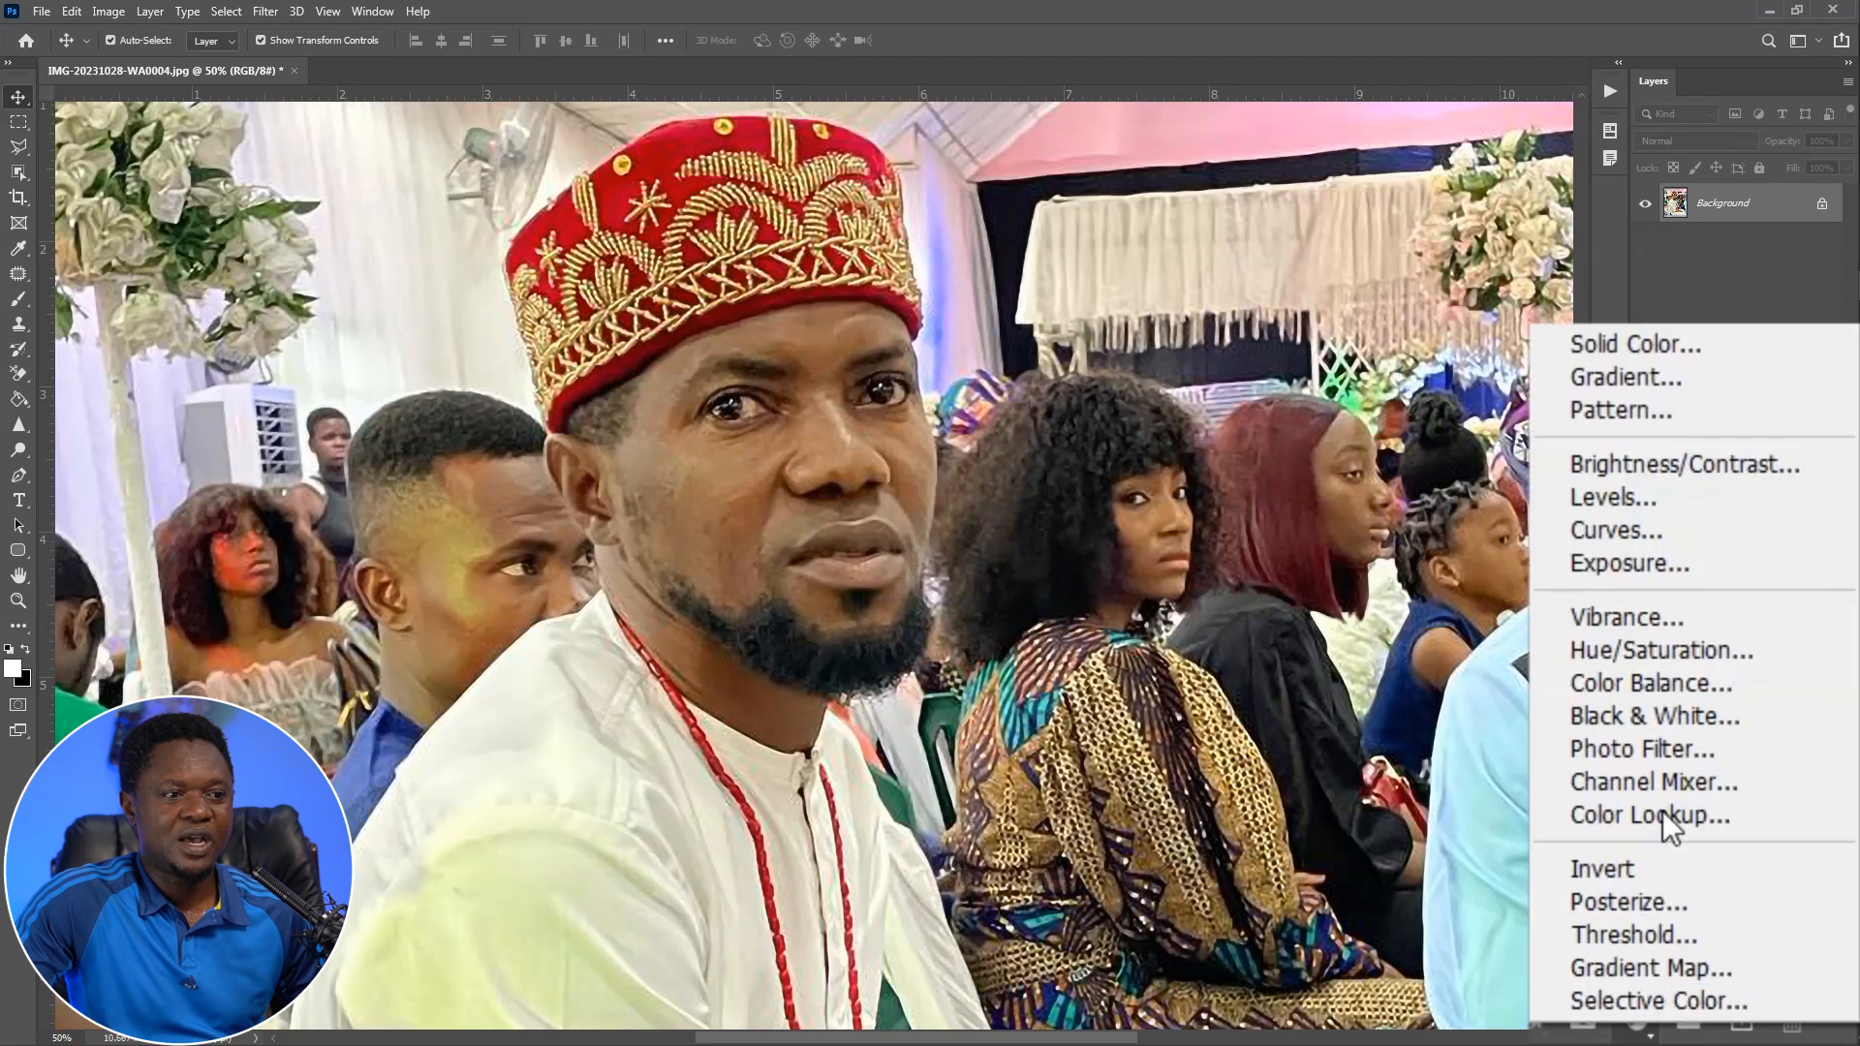
{"action": "left_click", "coordinate": [1658, 649]}
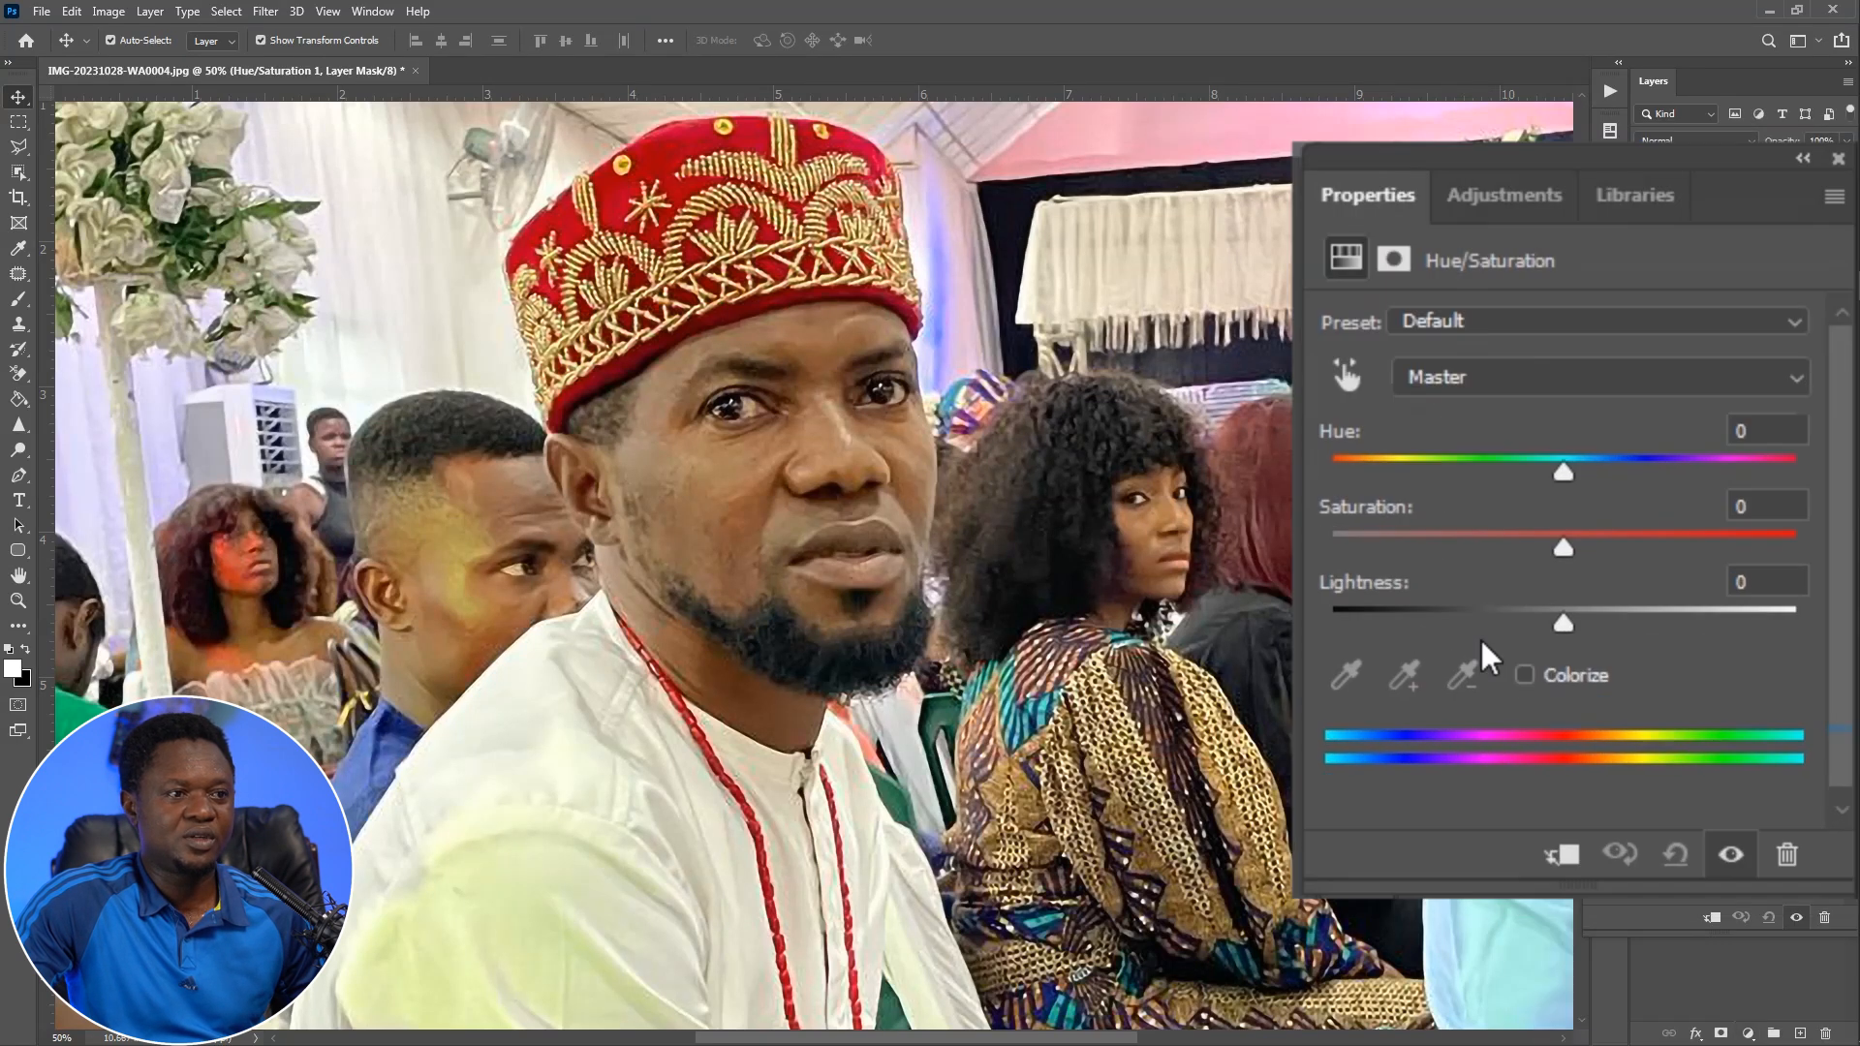
{"action": "left_click", "coordinate": [1482, 370]}
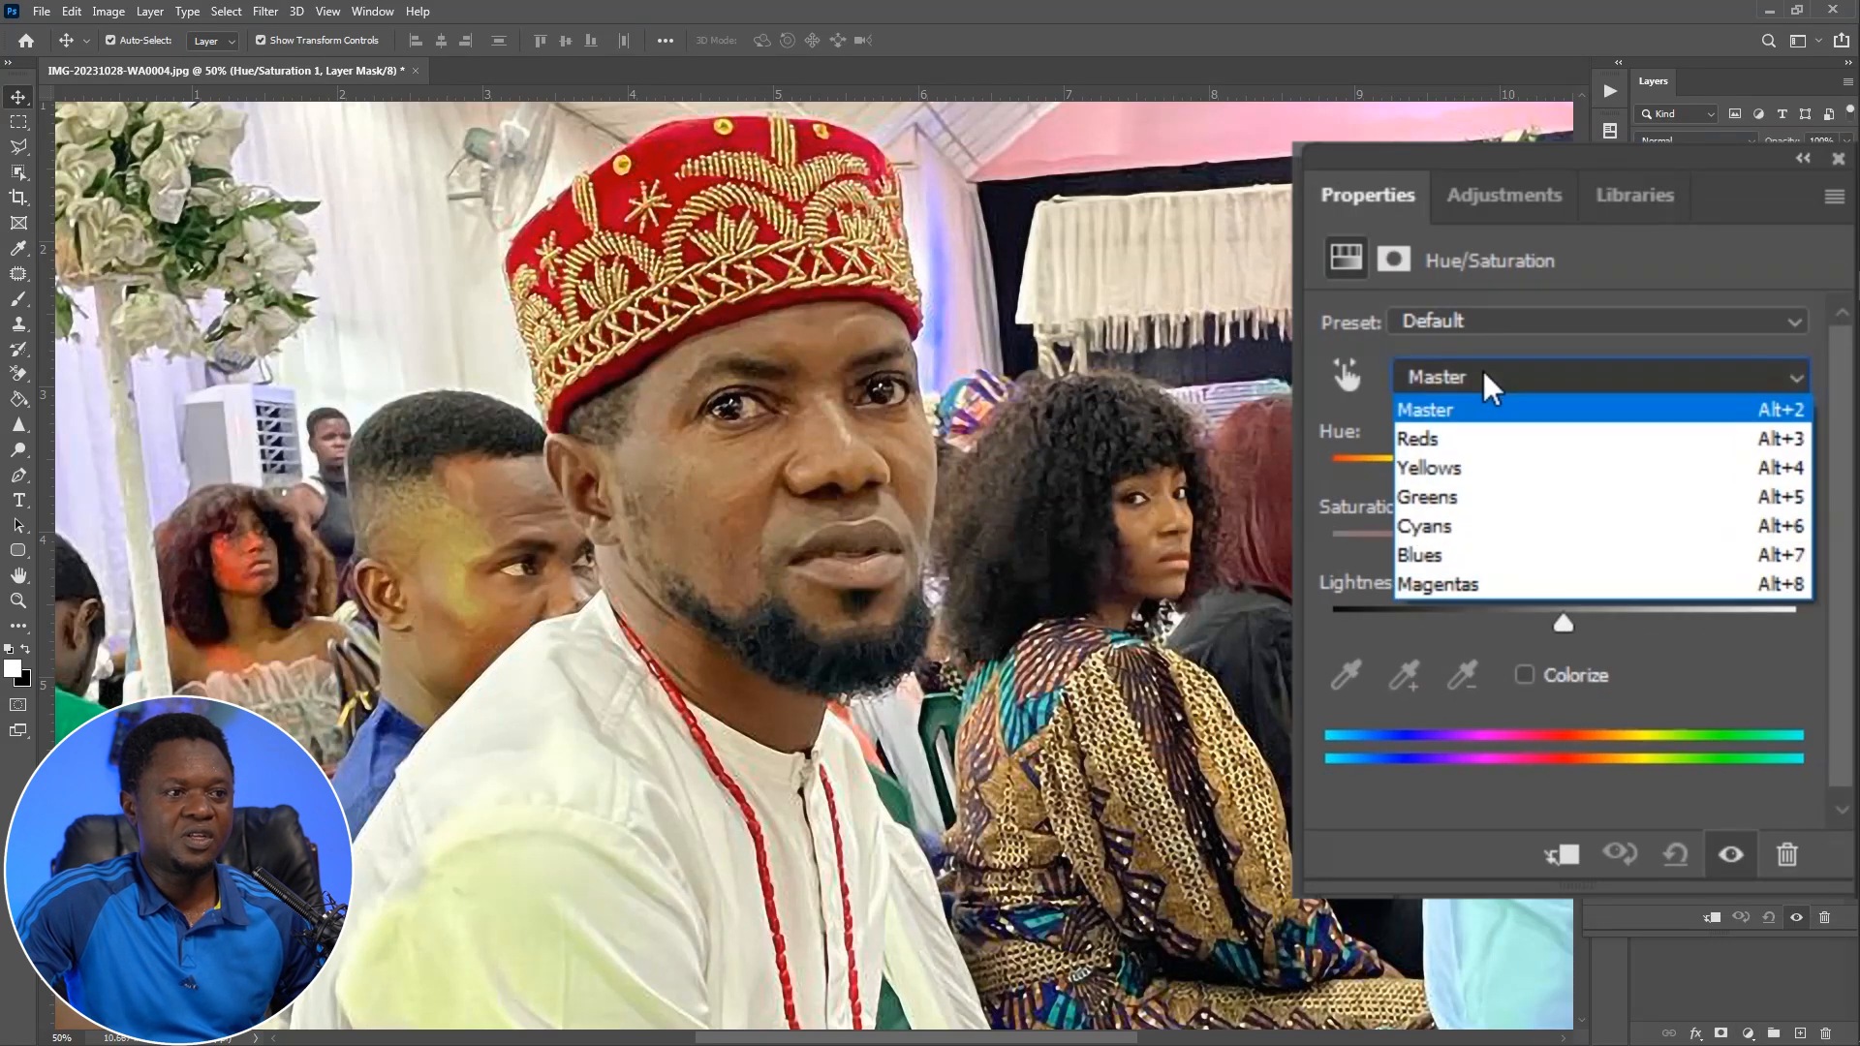
{"action": "left_click", "coordinate": [1438, 444]}
{"action": "left_click_drag", "start_coordinate": [1538, 542], "coordinate": [1421, 543]}
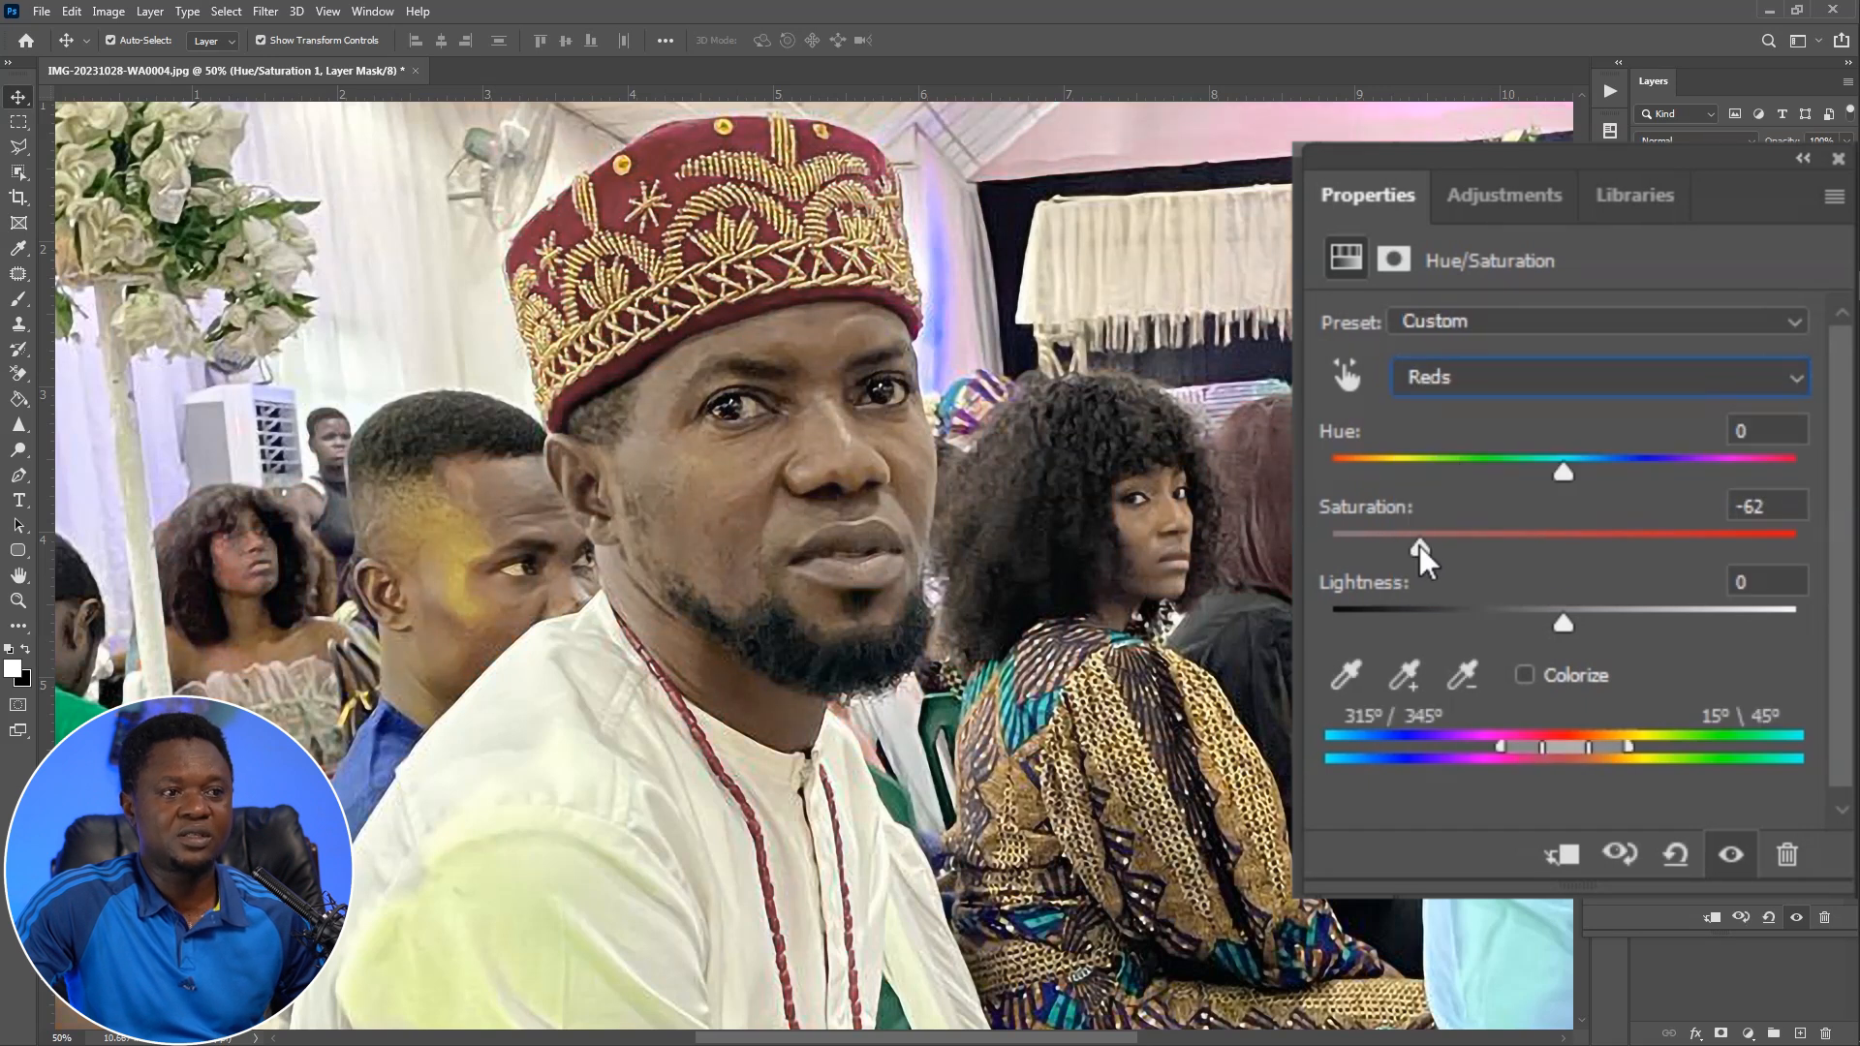
{"action": "left_click_drag", "start_coordinate": [1565, 625], "coordinate": [1647, 618]}
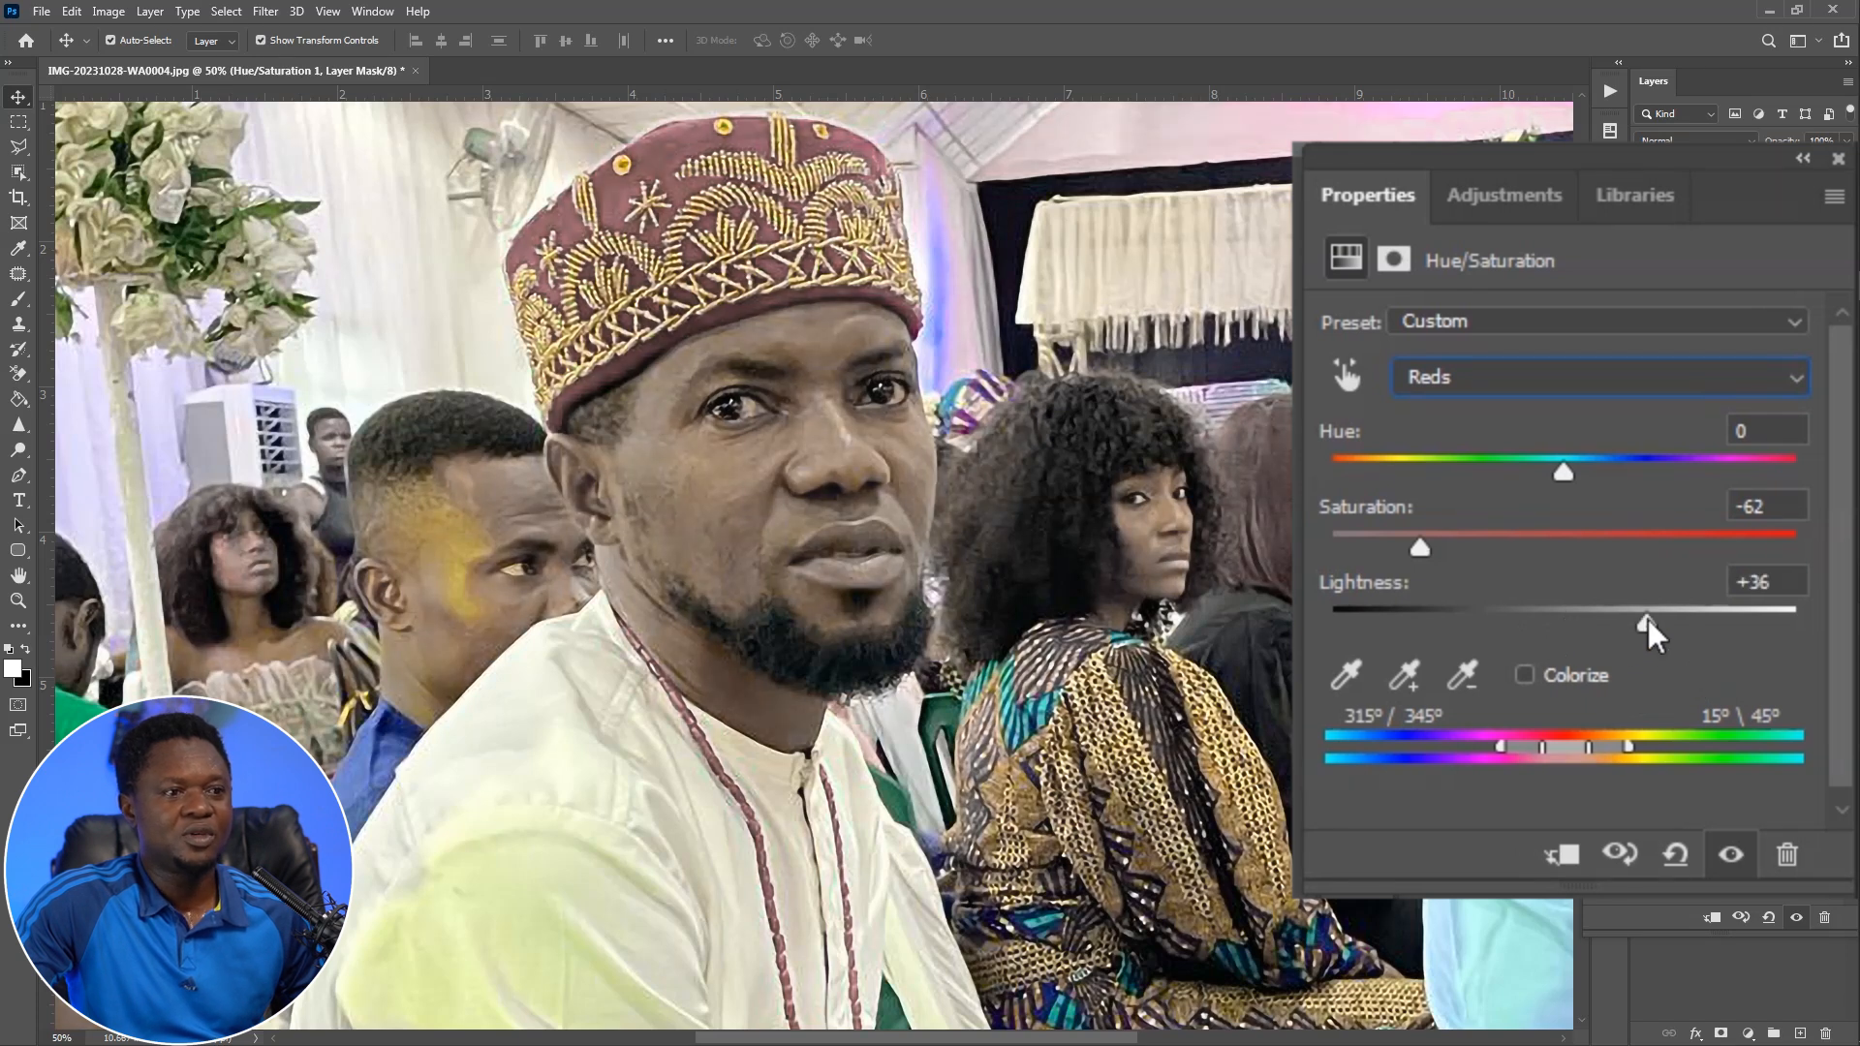
Set the saturation of the Yellows to -62 in the Hue/Saturation adjustment
{"action": "left_click", "coordinate": [1504, 372]}
{"action": "left_click", "coordinate": [1443, 469]}
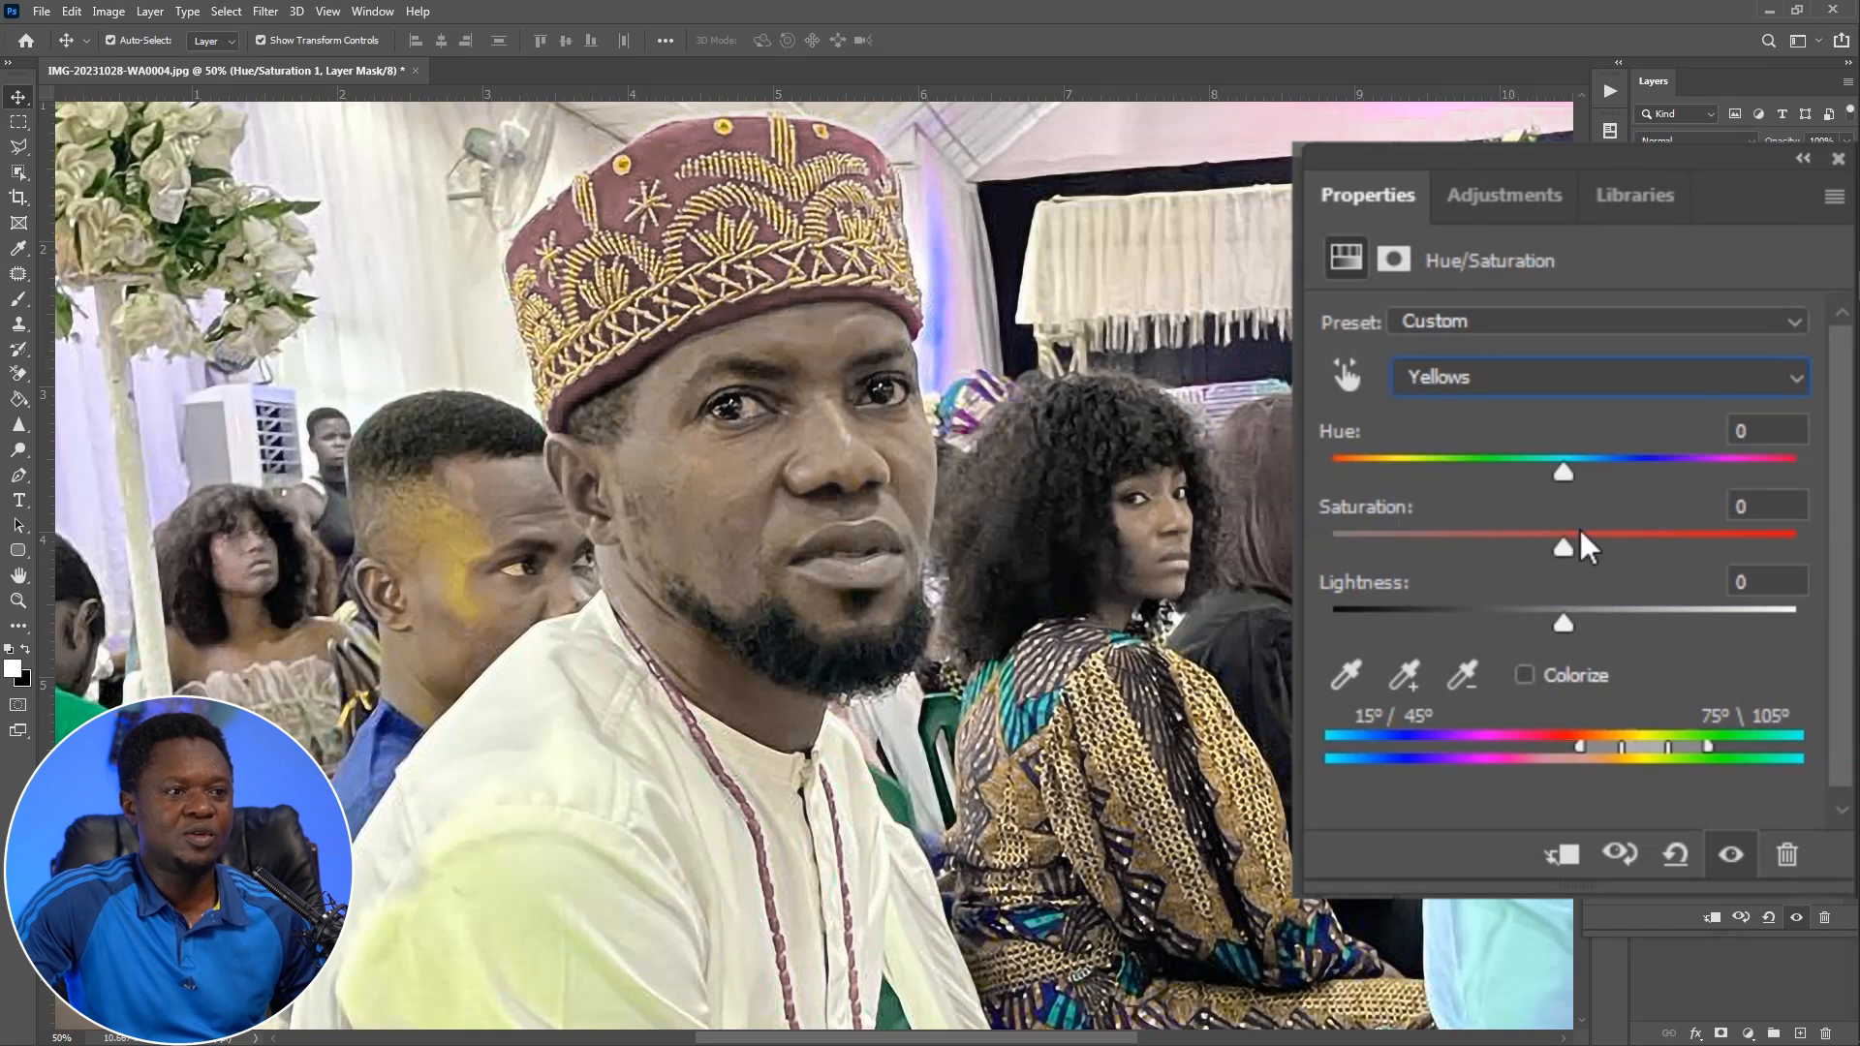
{"action": "left_click_drag", "start_coordinate": [1567, 543], "coordinate": [1410, 543]}
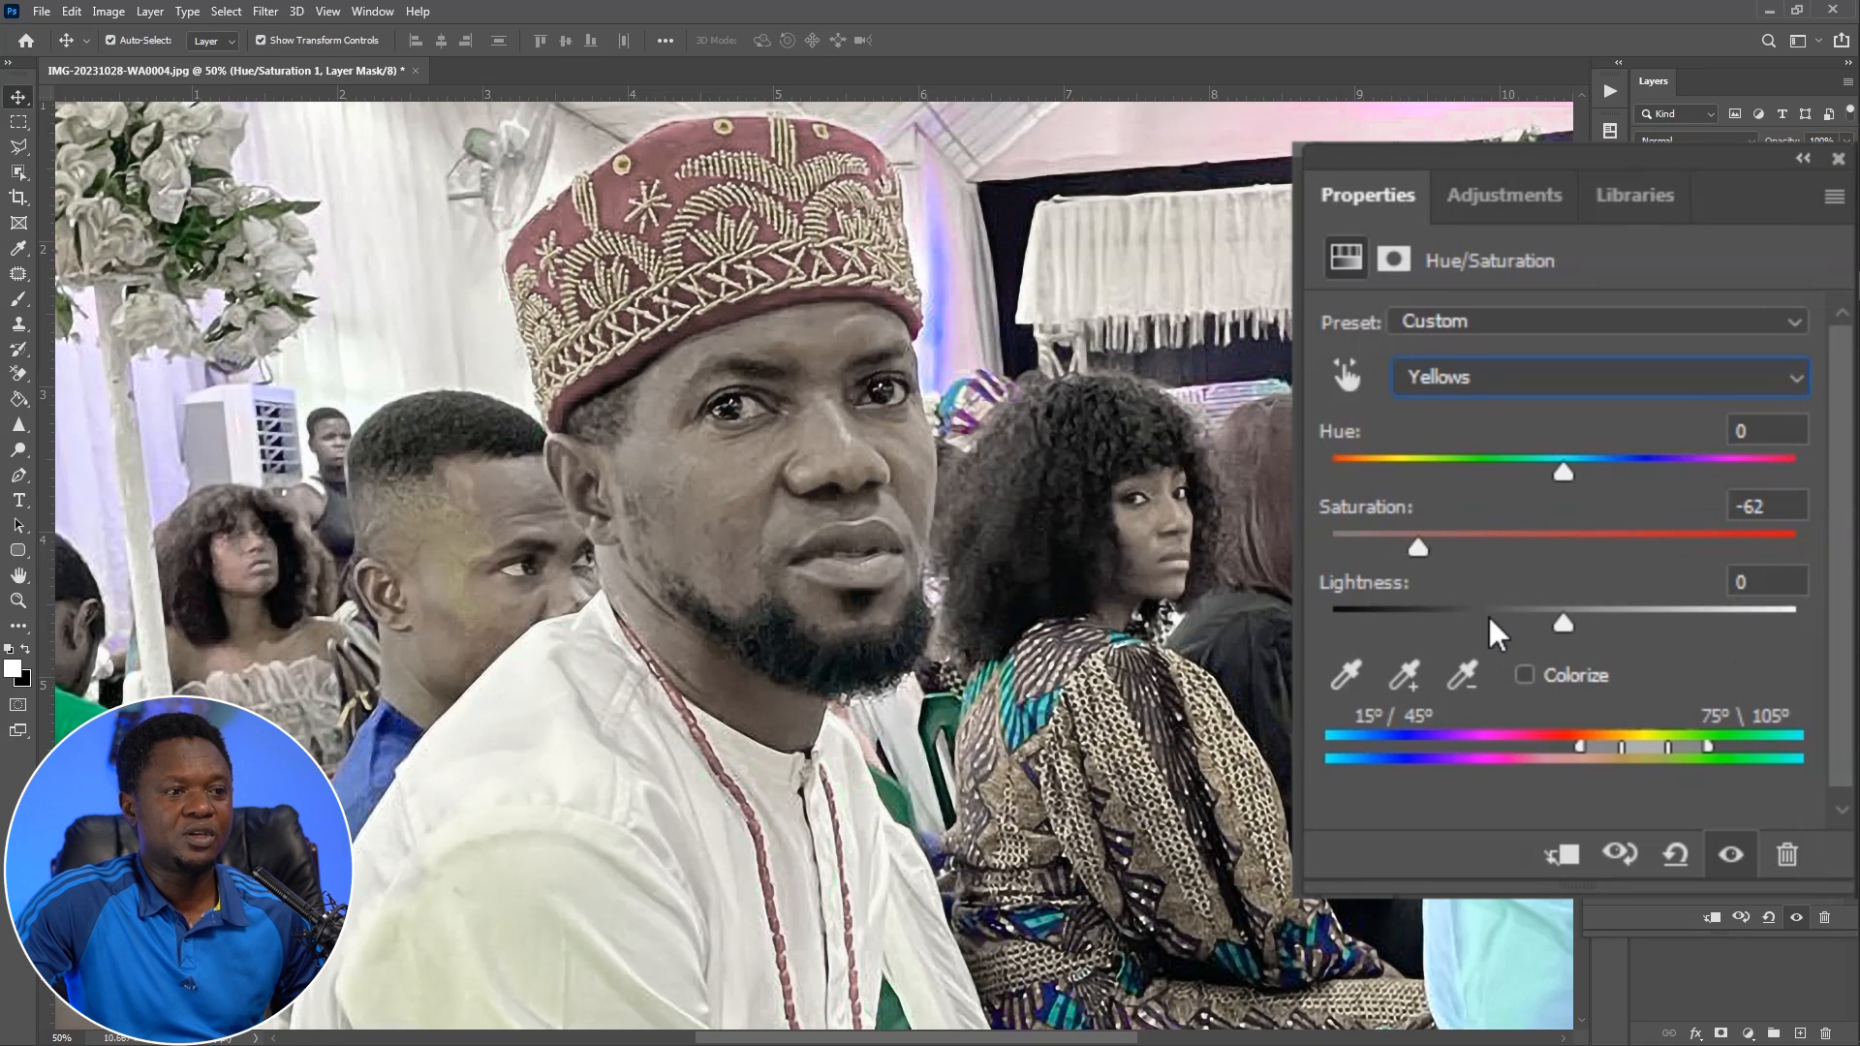
Raise the lightness of the Yellows in the Hue/Saturation adjustment and invert its layer mask to black
{"action": "left_click_drag", "start_coordinate": [1565, 620], "coordinate": [1642, 626]}
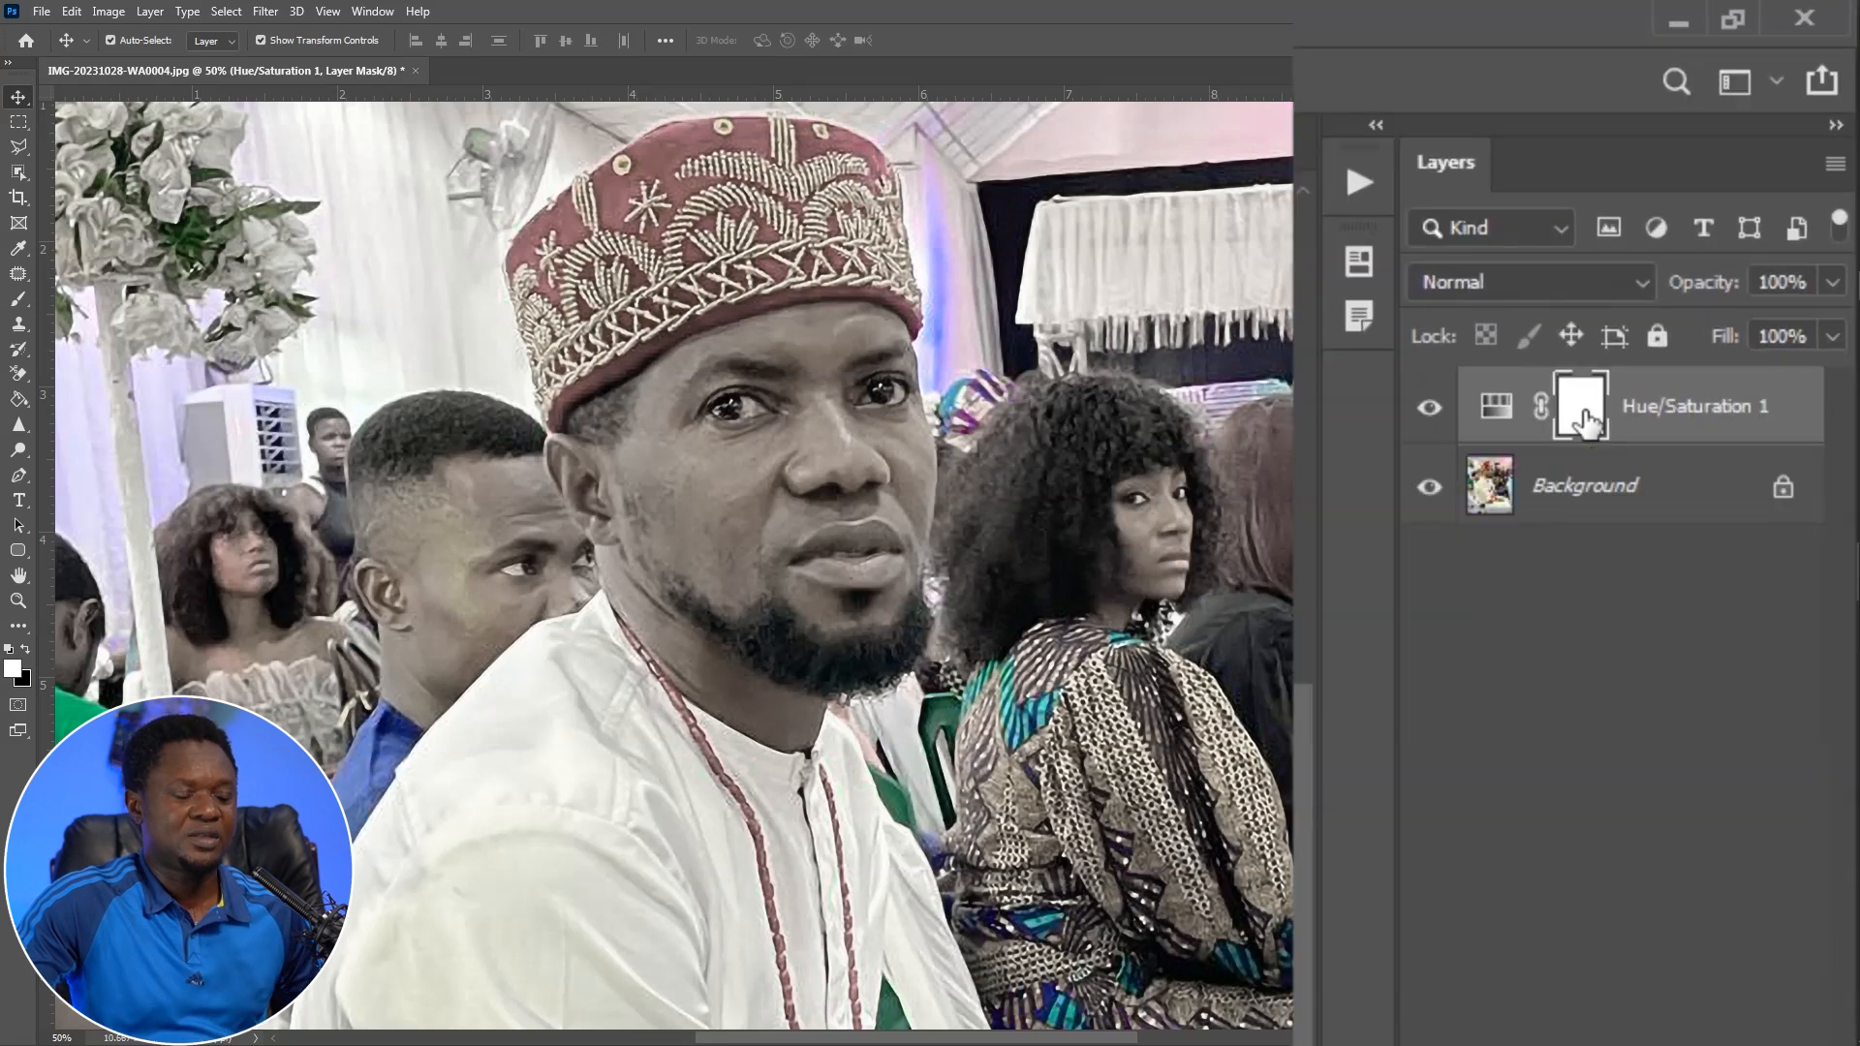
{"action": "key", "text": "ctrl+i"}
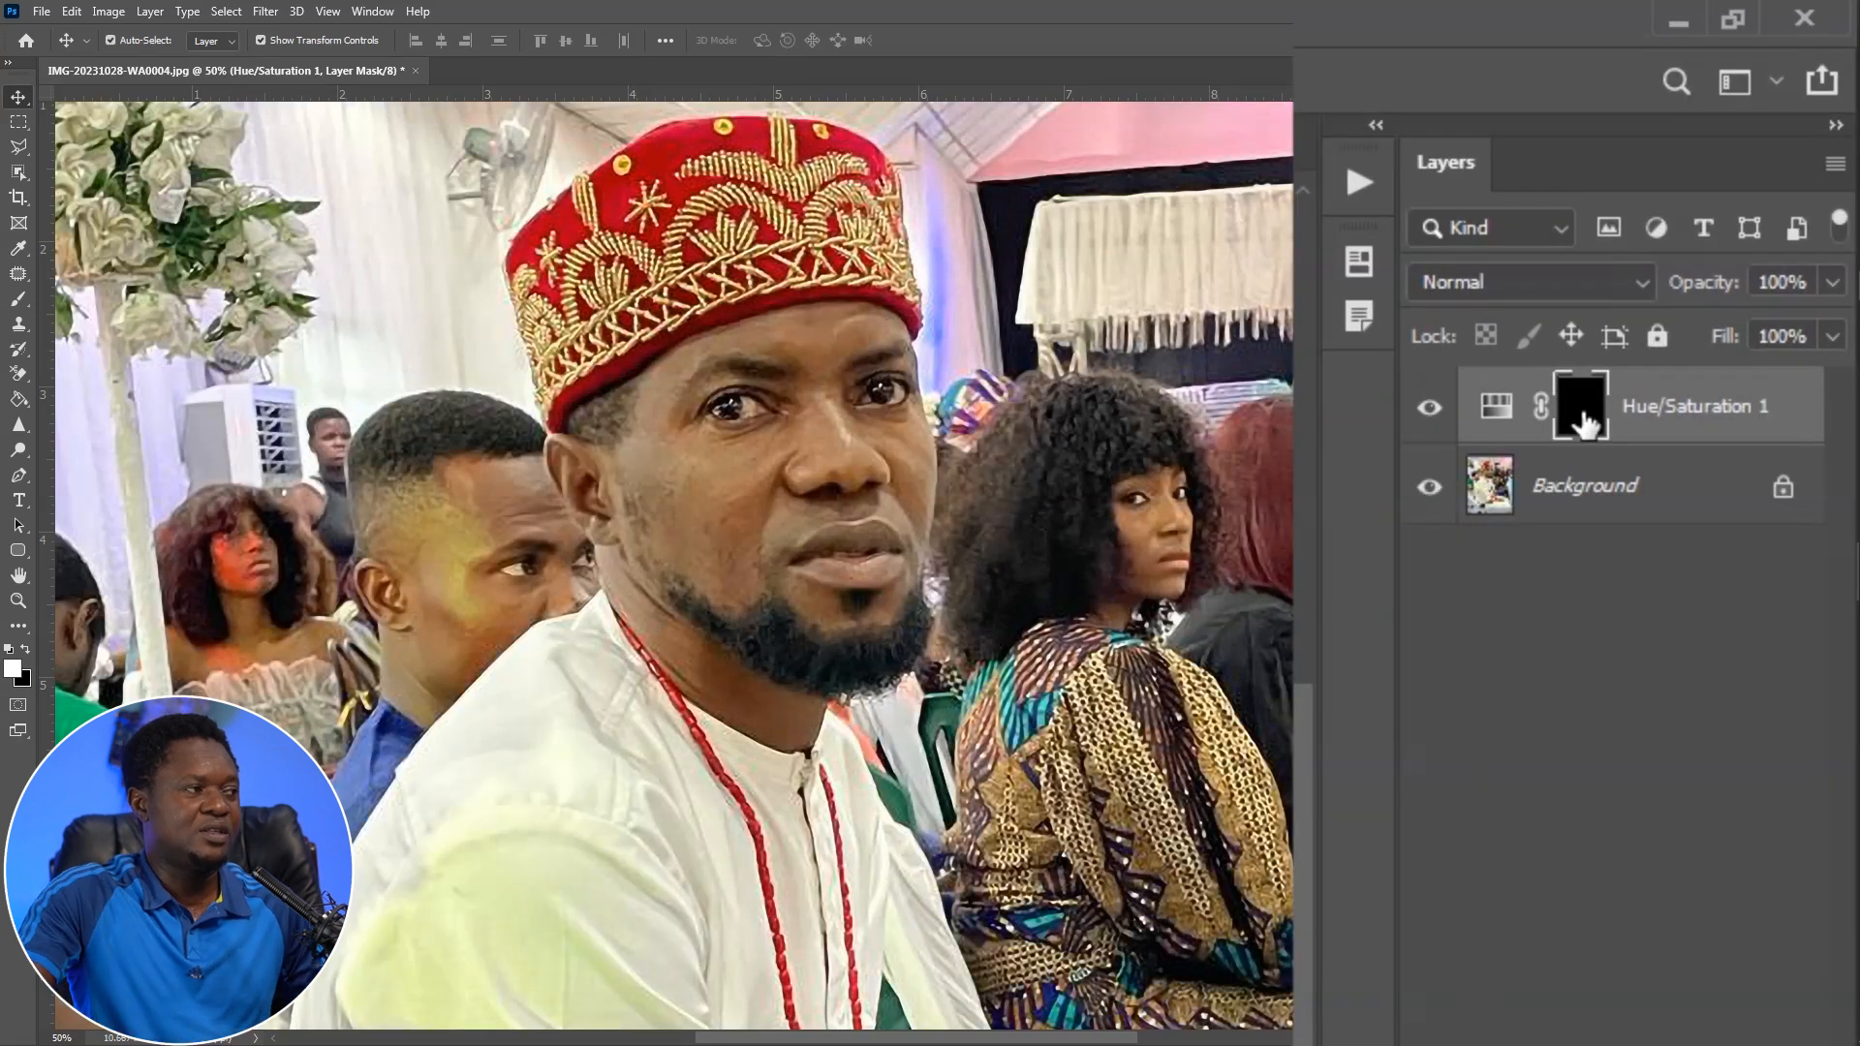
Paint white with the Brush tool on the Hue/Saturation mask over the seated man's face
{"action": "left_click", "coordinate": [18, 300]}
{"action": "left_click", "coordinate": [37, 402]}
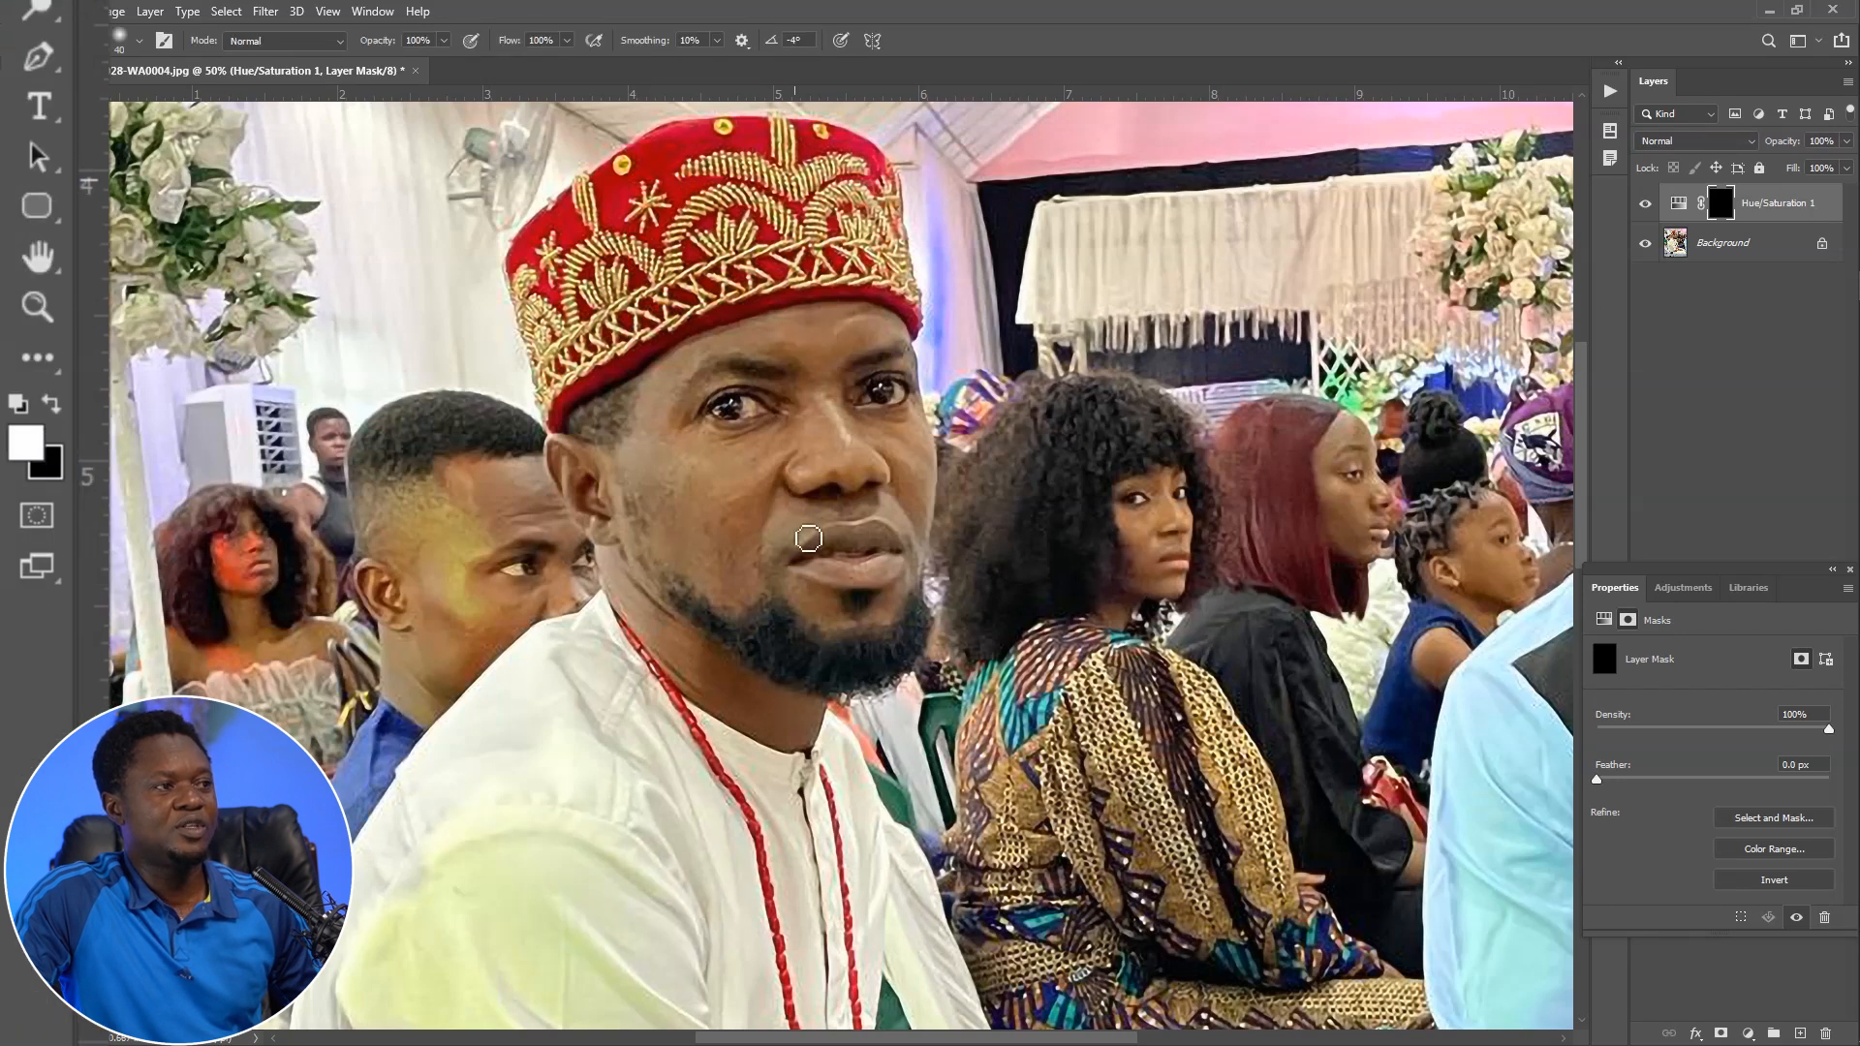
{"action": "key", "text": "ctrl+plus"}
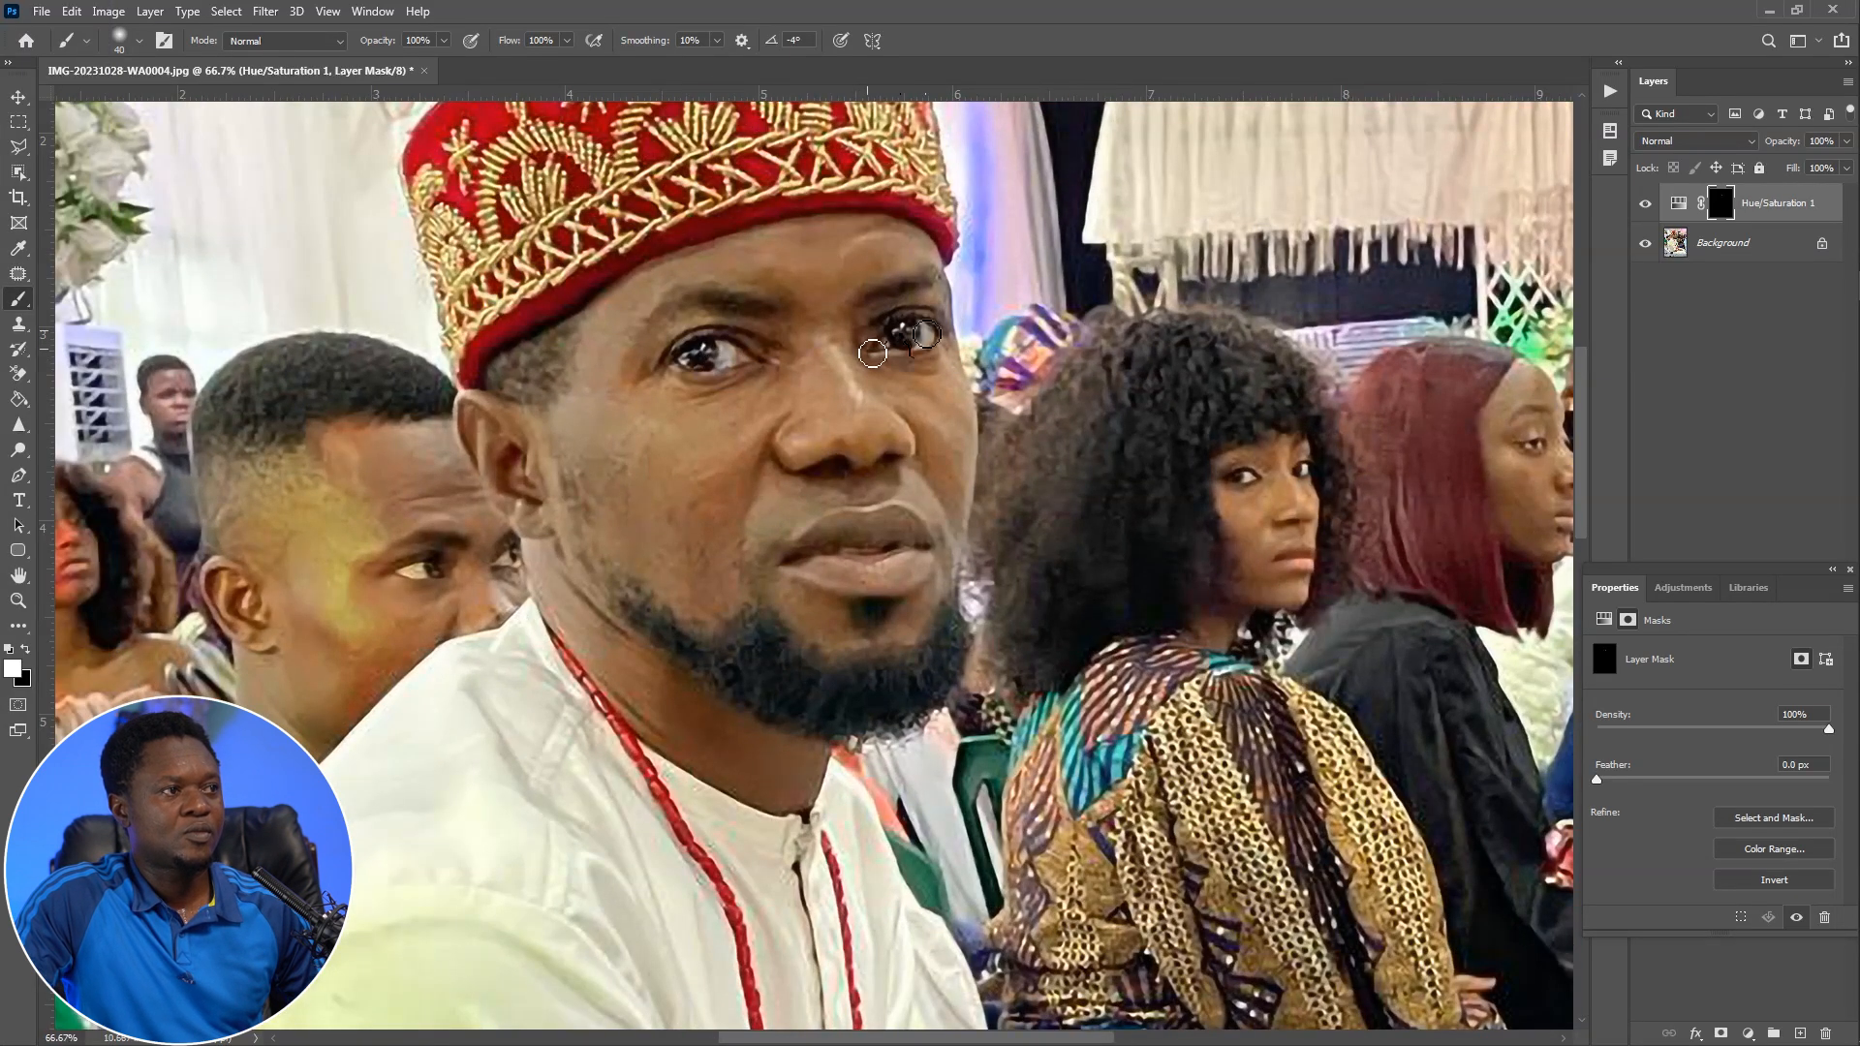
{"action": "key", "text": "ctrl+minus"}
{"action": "key", "text": "ctrl+minus"}
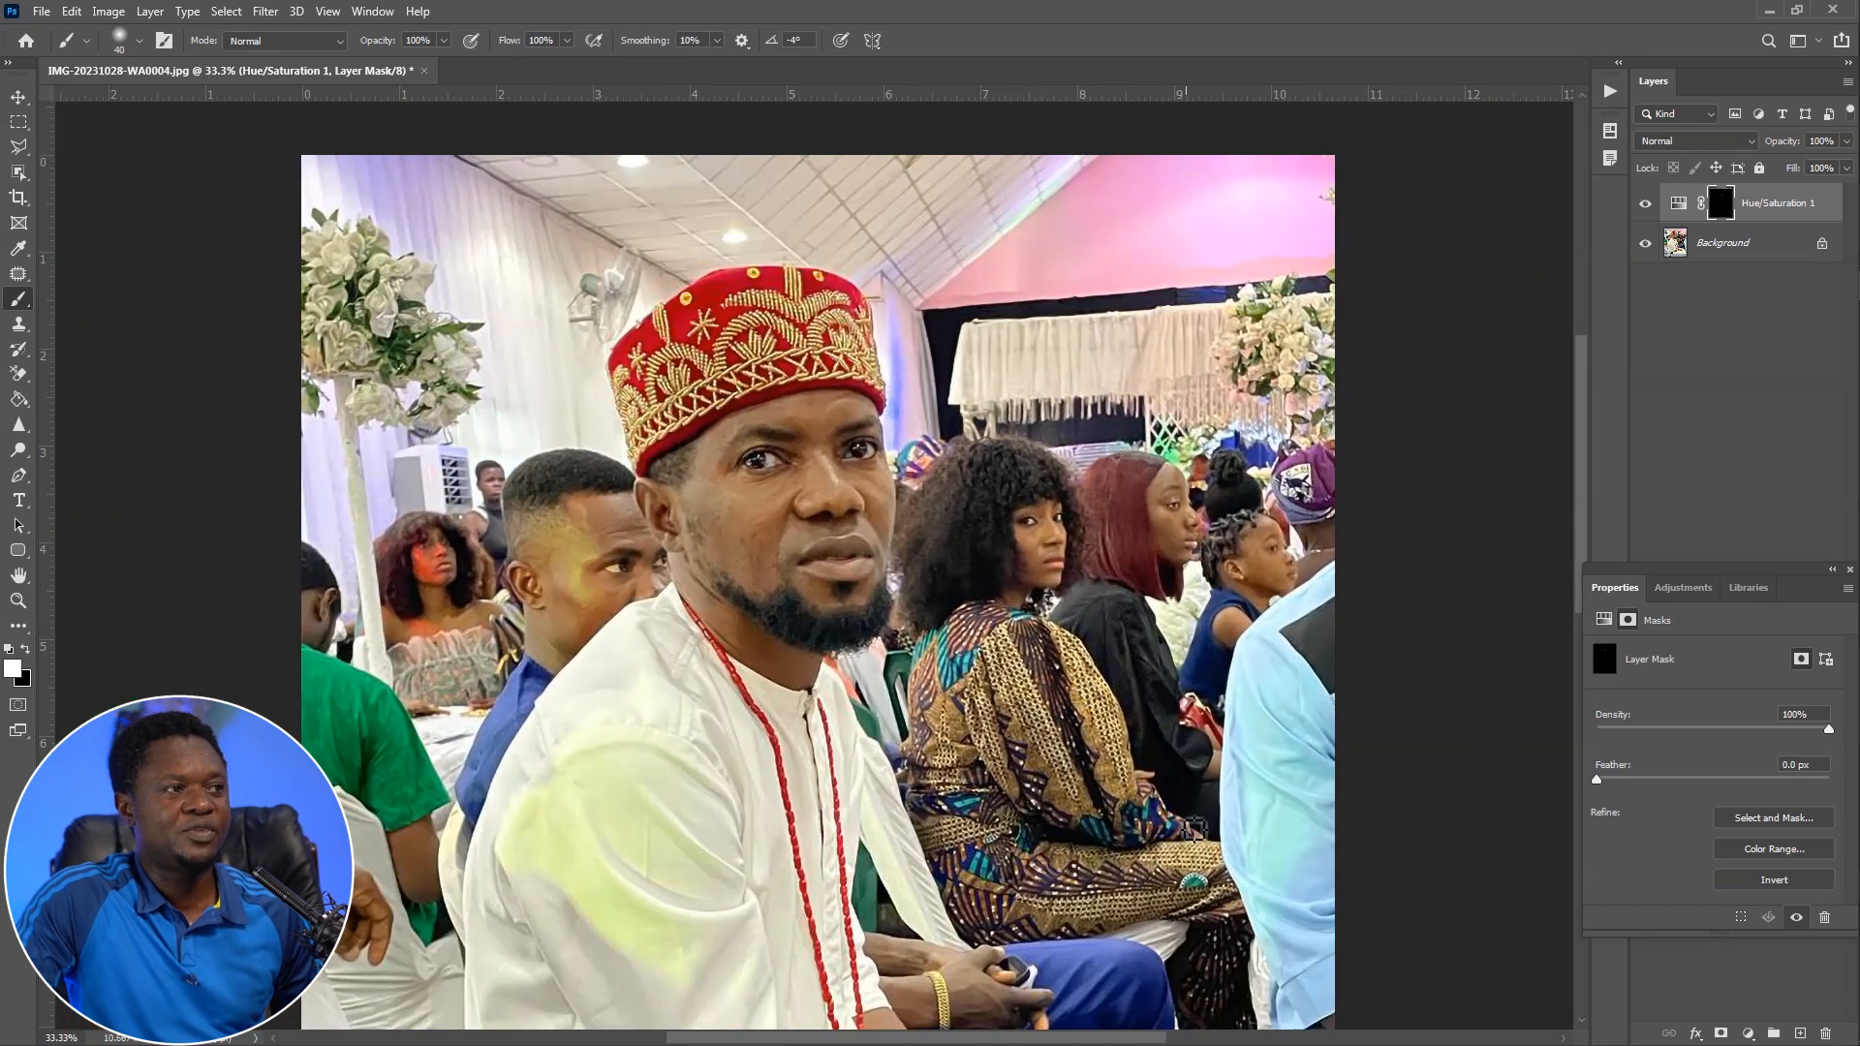
Set the Hue/Saturation layer's opacity to 81% and merge it with the Background layer
{"action": "left_click_drag", "start_coordinate": [1690, 281], "coordinate": [1658, 283]}
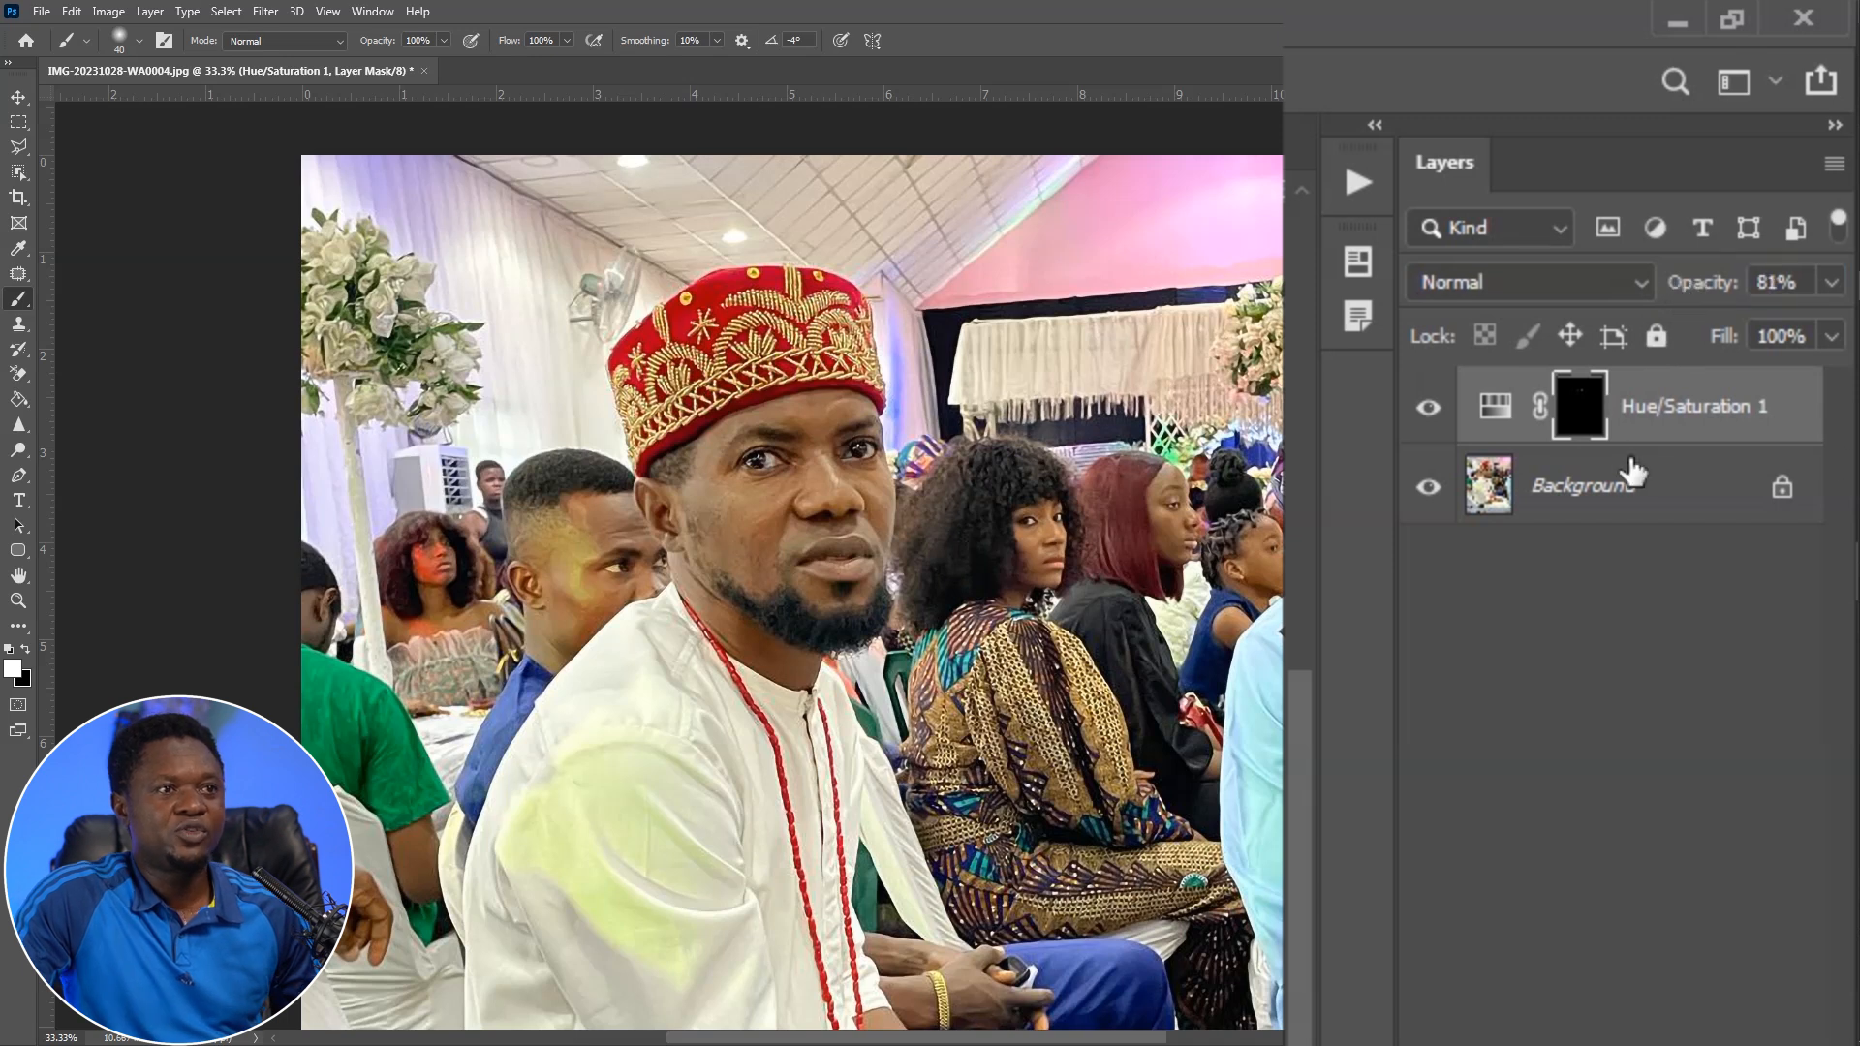
{"action": "left_click", "coordinate": [1672, 482], "text": "shift"}
{"action": "key", "text": "ctrl+e"}
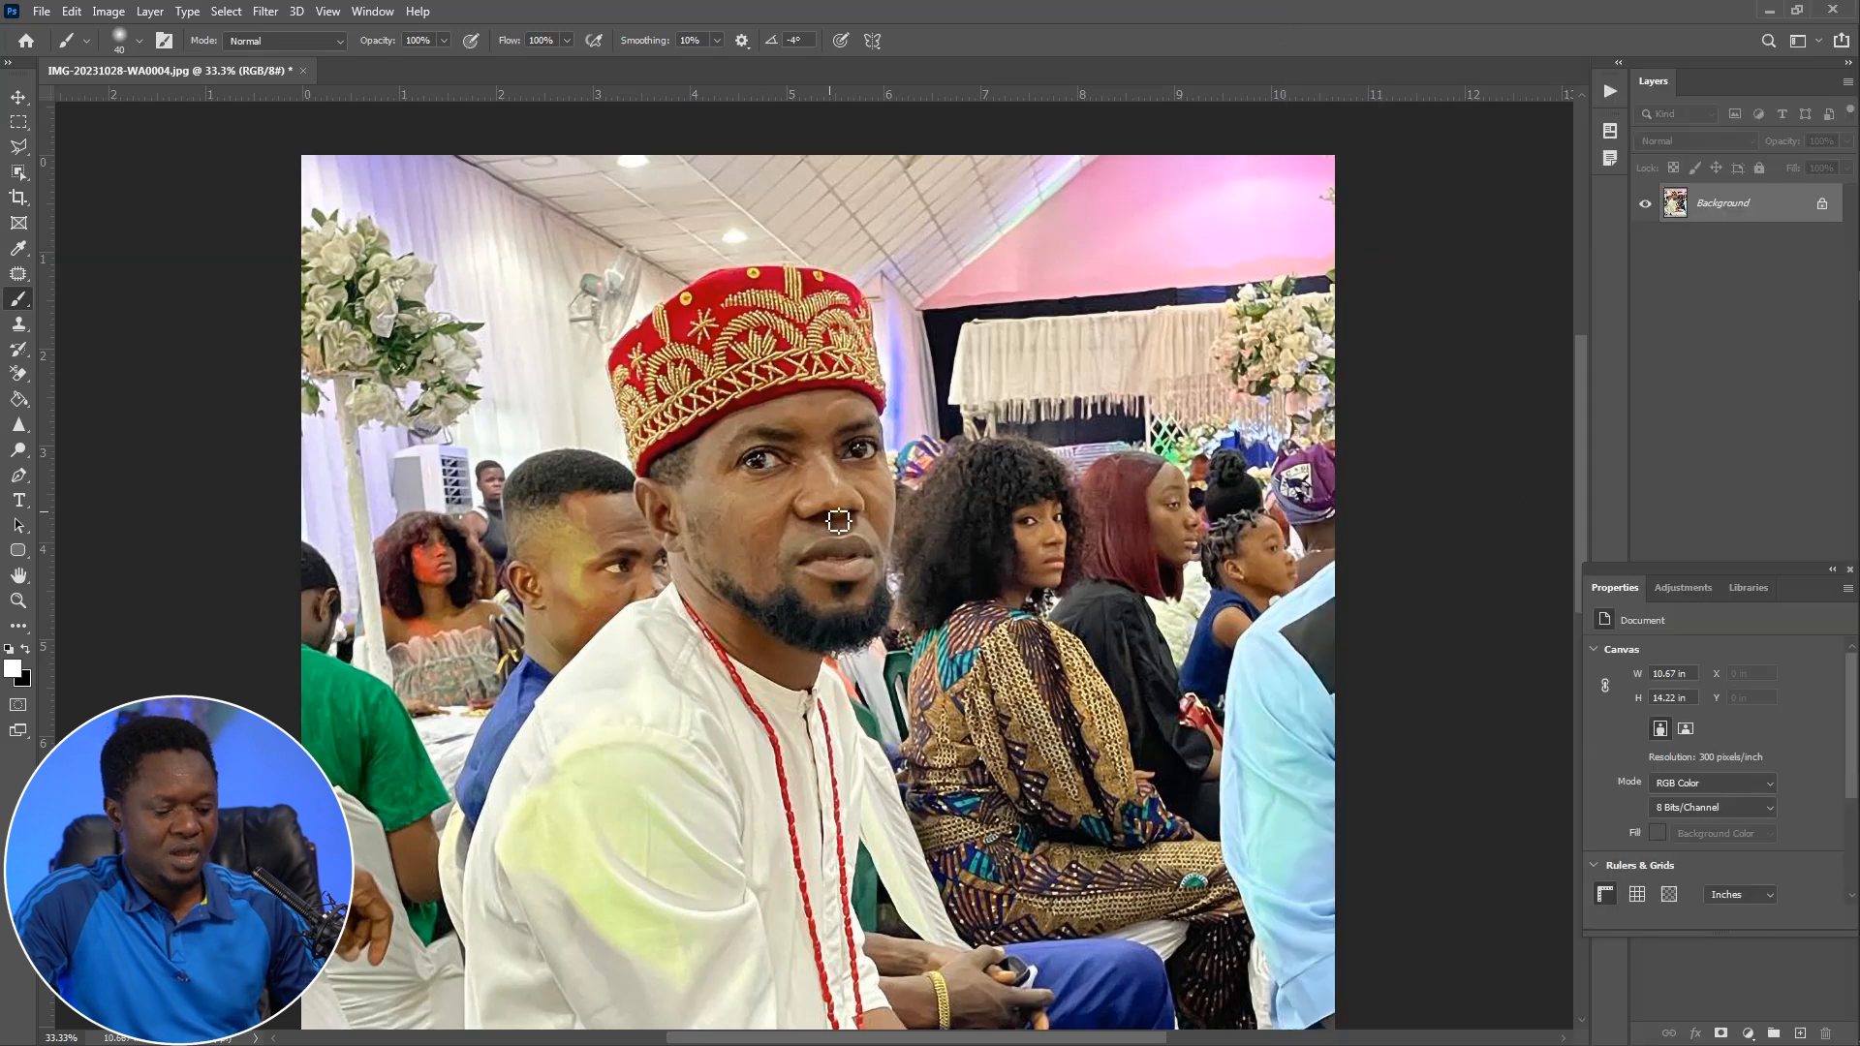
Duplicate the Background layer and apply a High Pass filter with a radius of 1.0 pixel to the copy
{"action": "key", "text": "ctrl+plus"}
{"action": "key", "text": "ctrl+minus"}
{"action": "key", "text": "ctrl+j"}
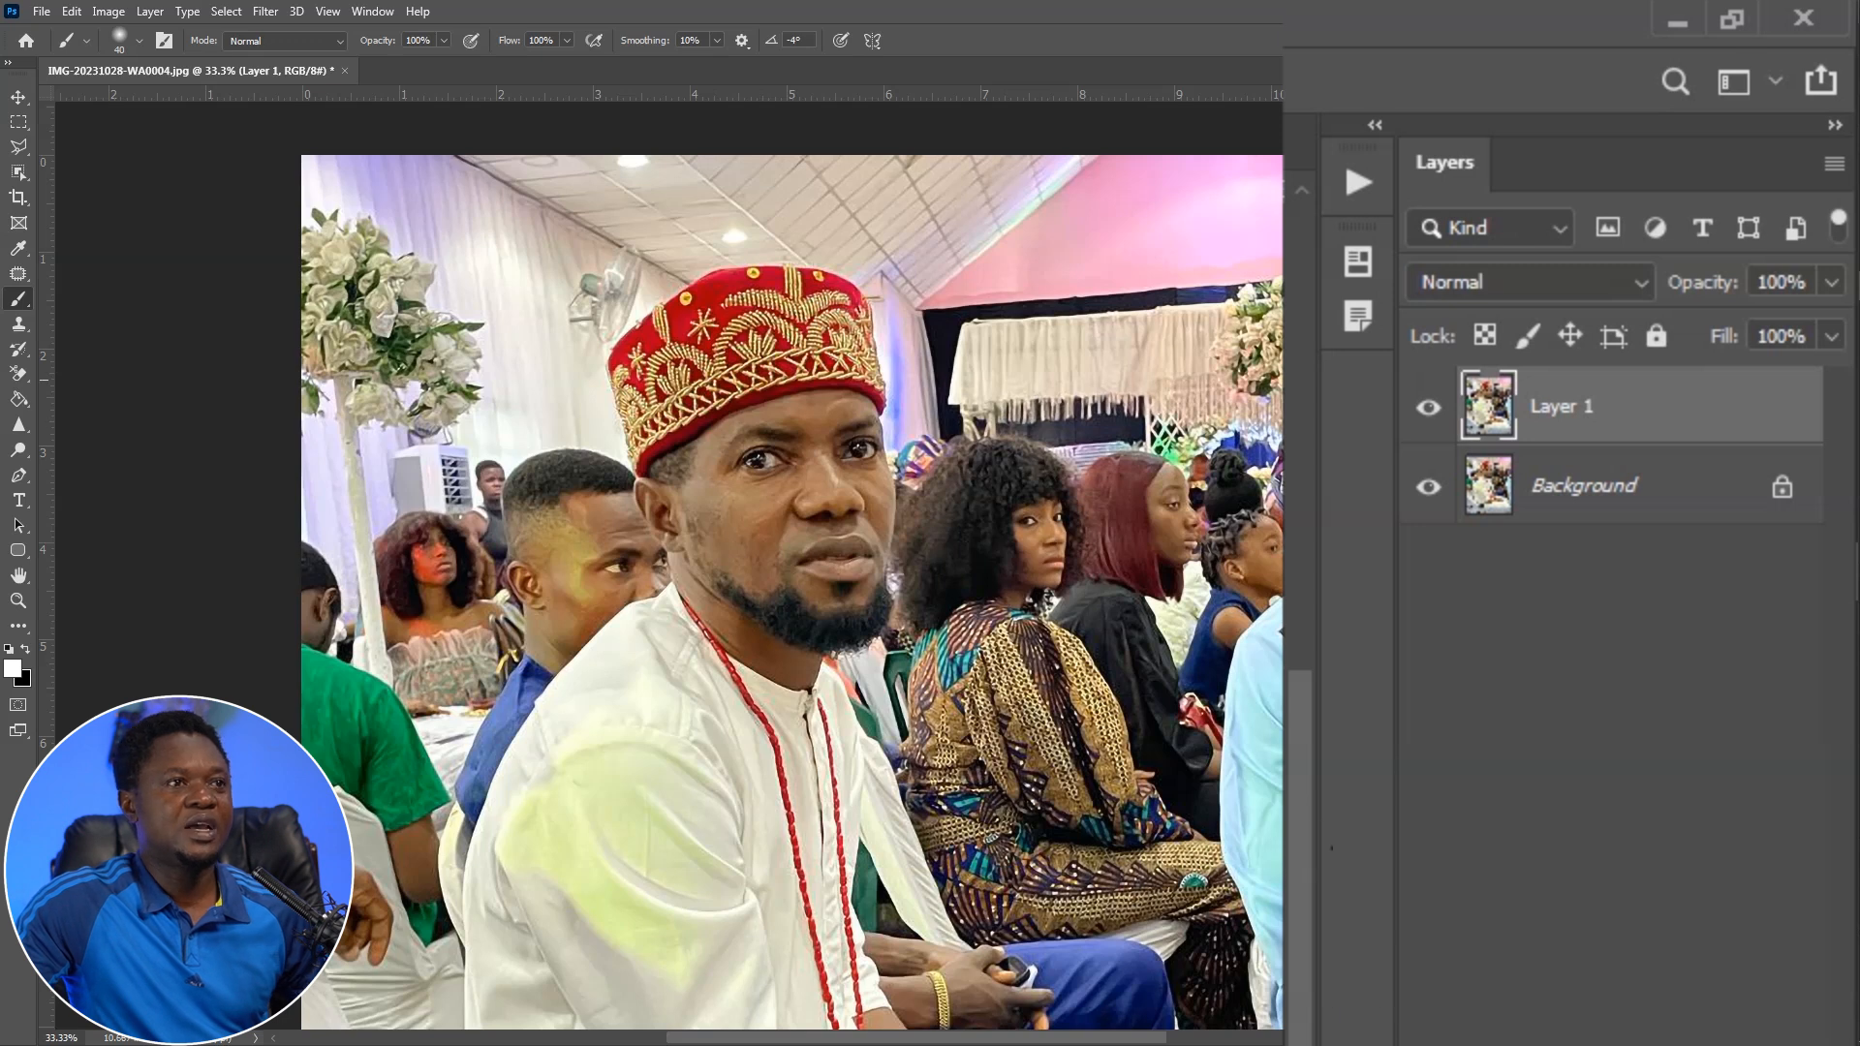
{"action": "left_click", "coordinate": [267, 12]}
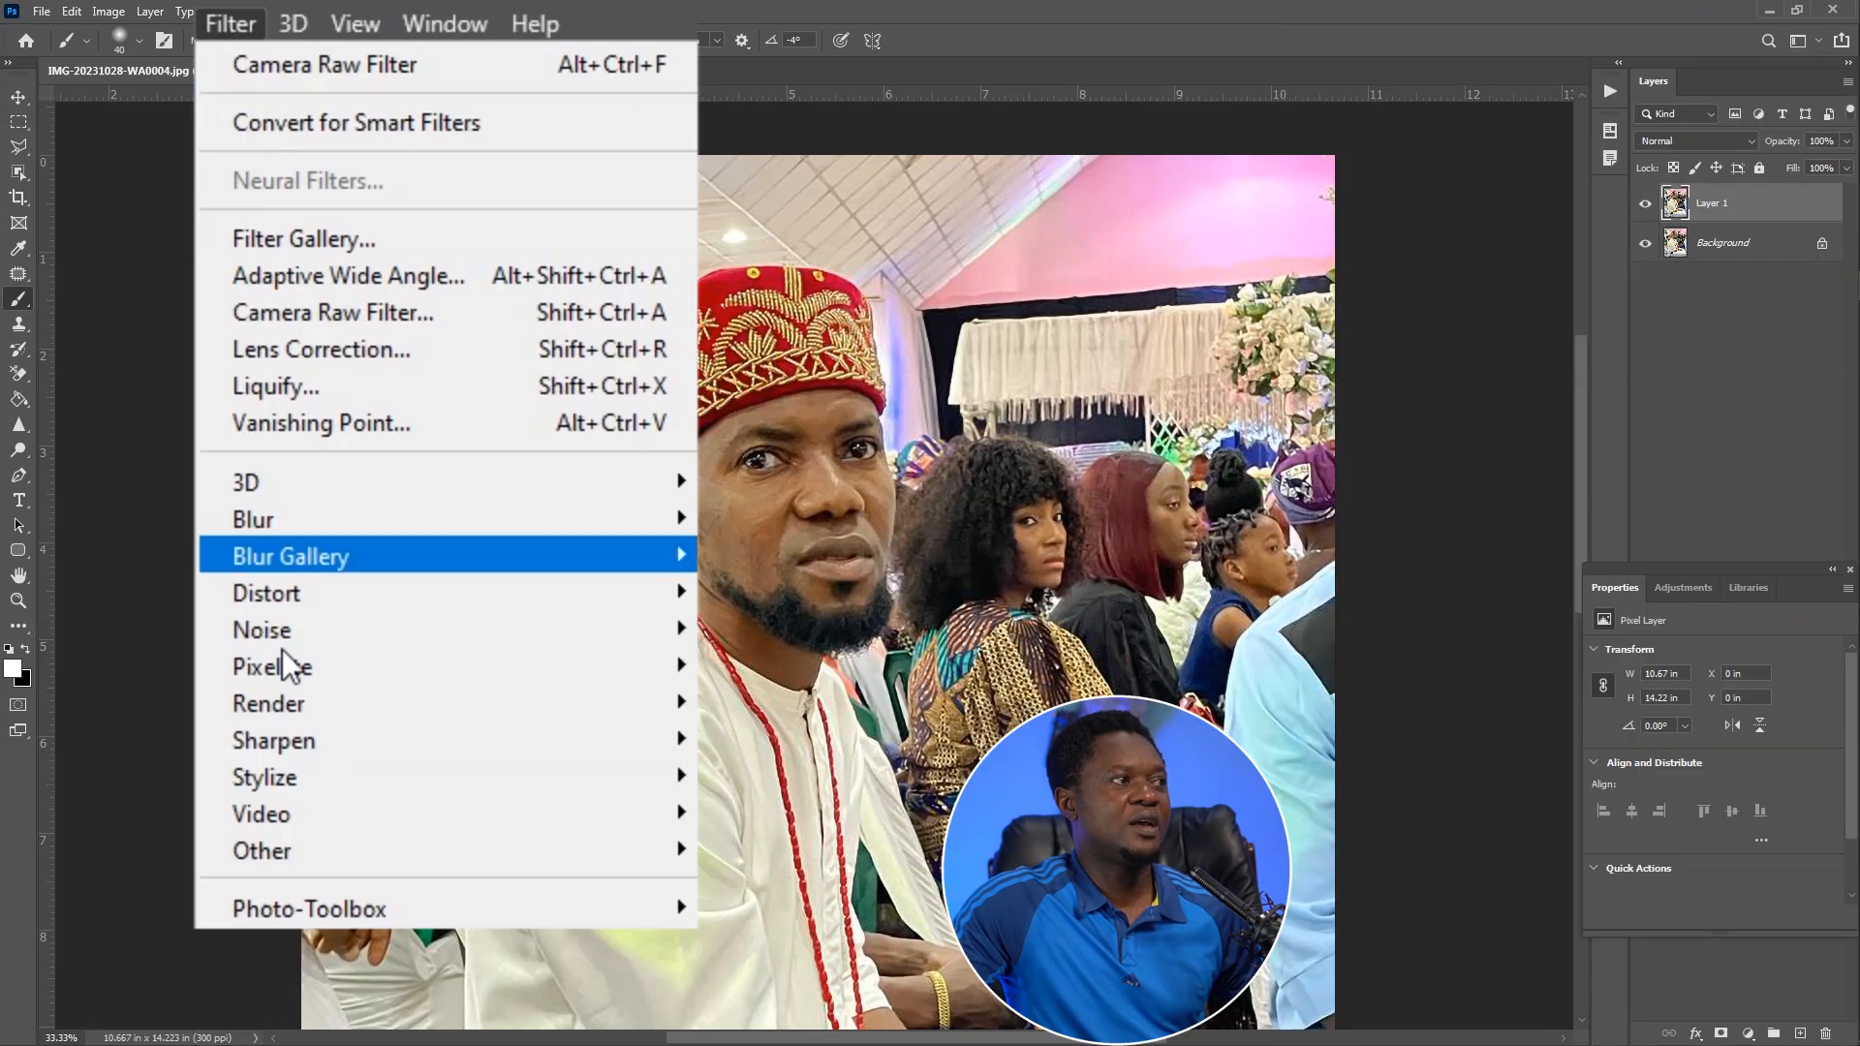
{"action": "mouse_move", "coordinate": [312, 852]}
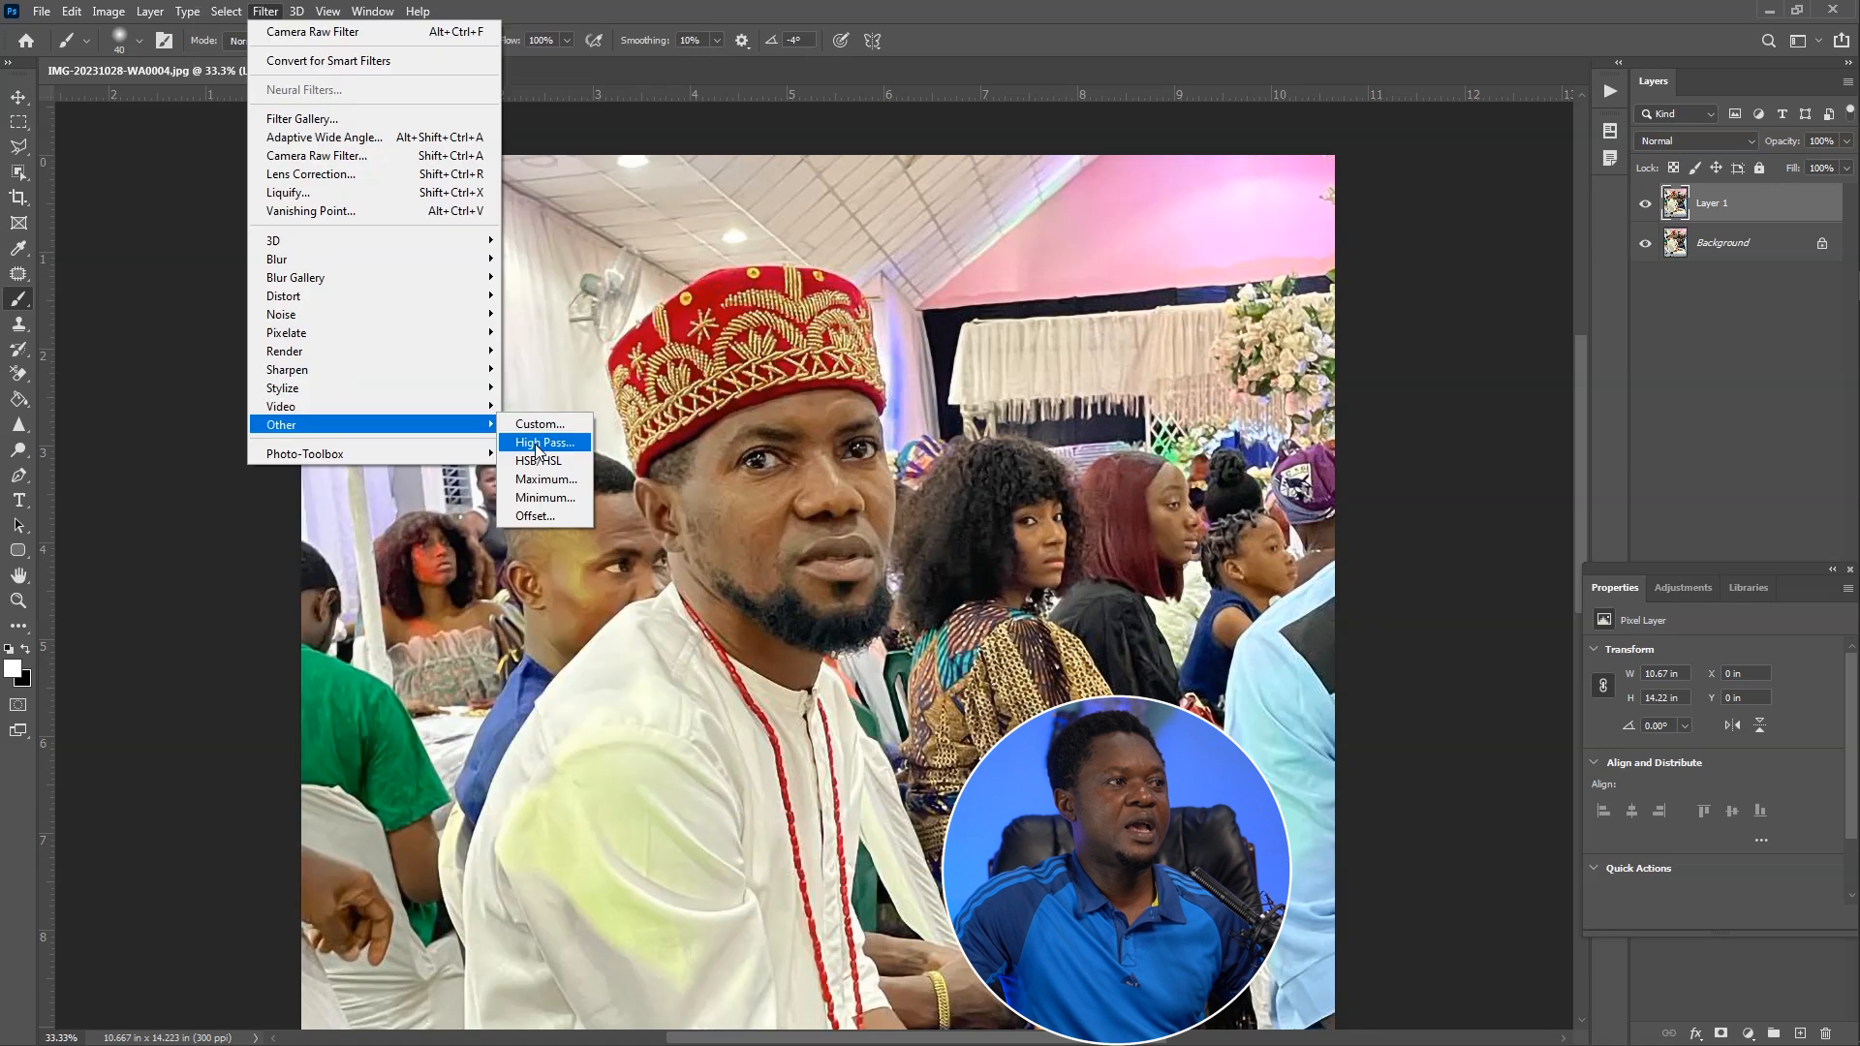
{"action": "left_click", "coordinate": [542, 436]}
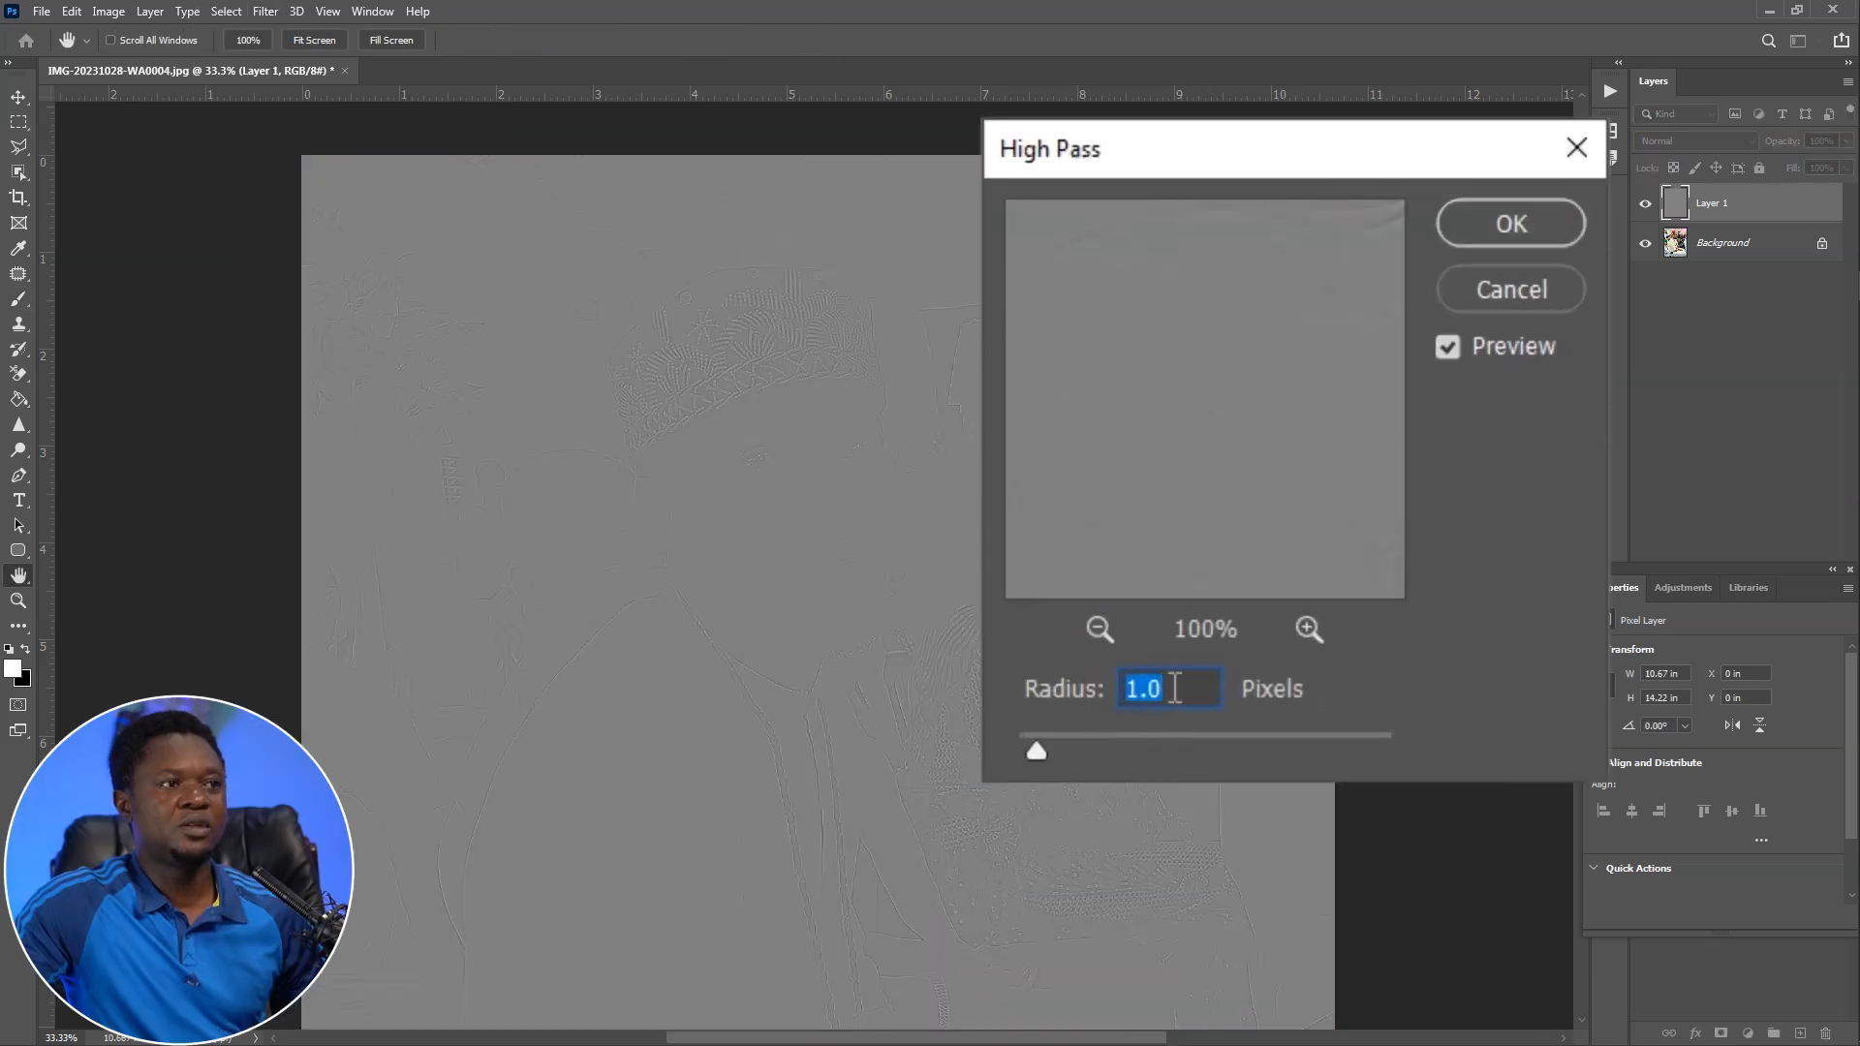
{"action": "left_click", "coordinate": [1453, 232]}
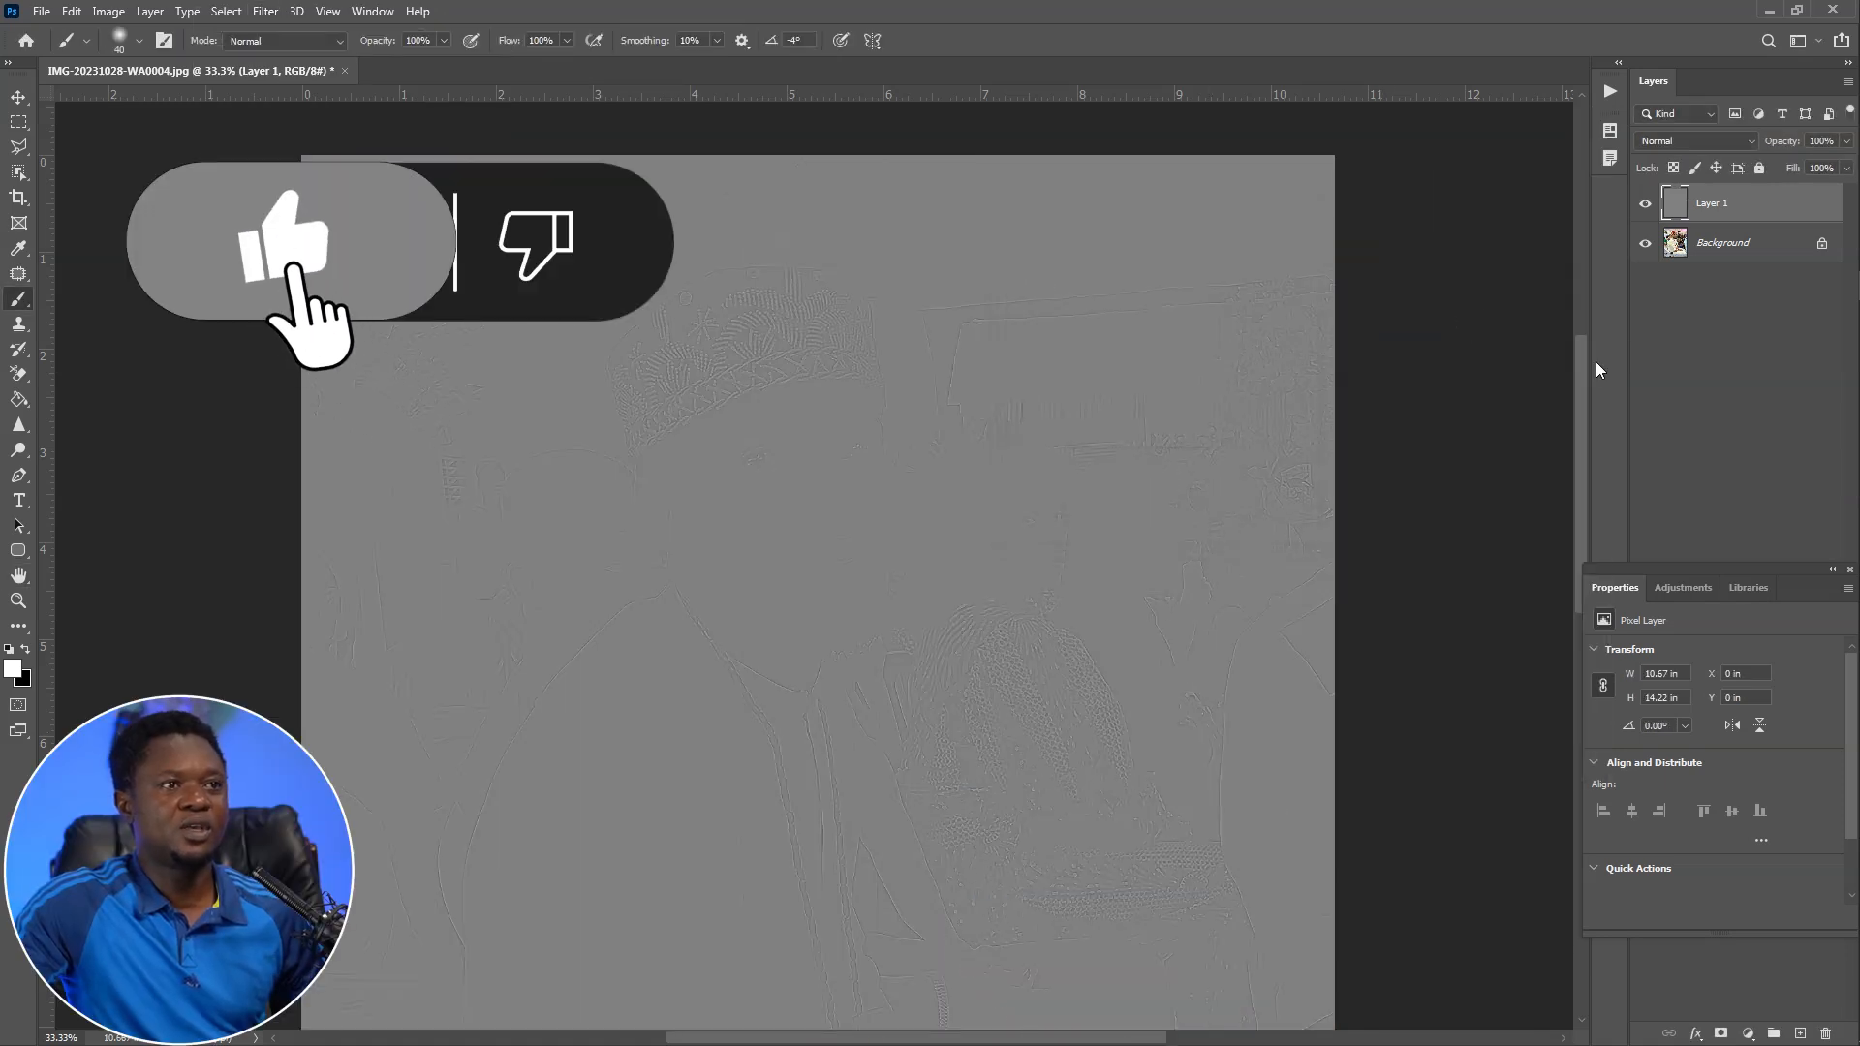
Set the High Pass layer's blending mode to Linear Light and merge it with the Background layer
{"action": "left_click", "coordinate": [1700, 141]}
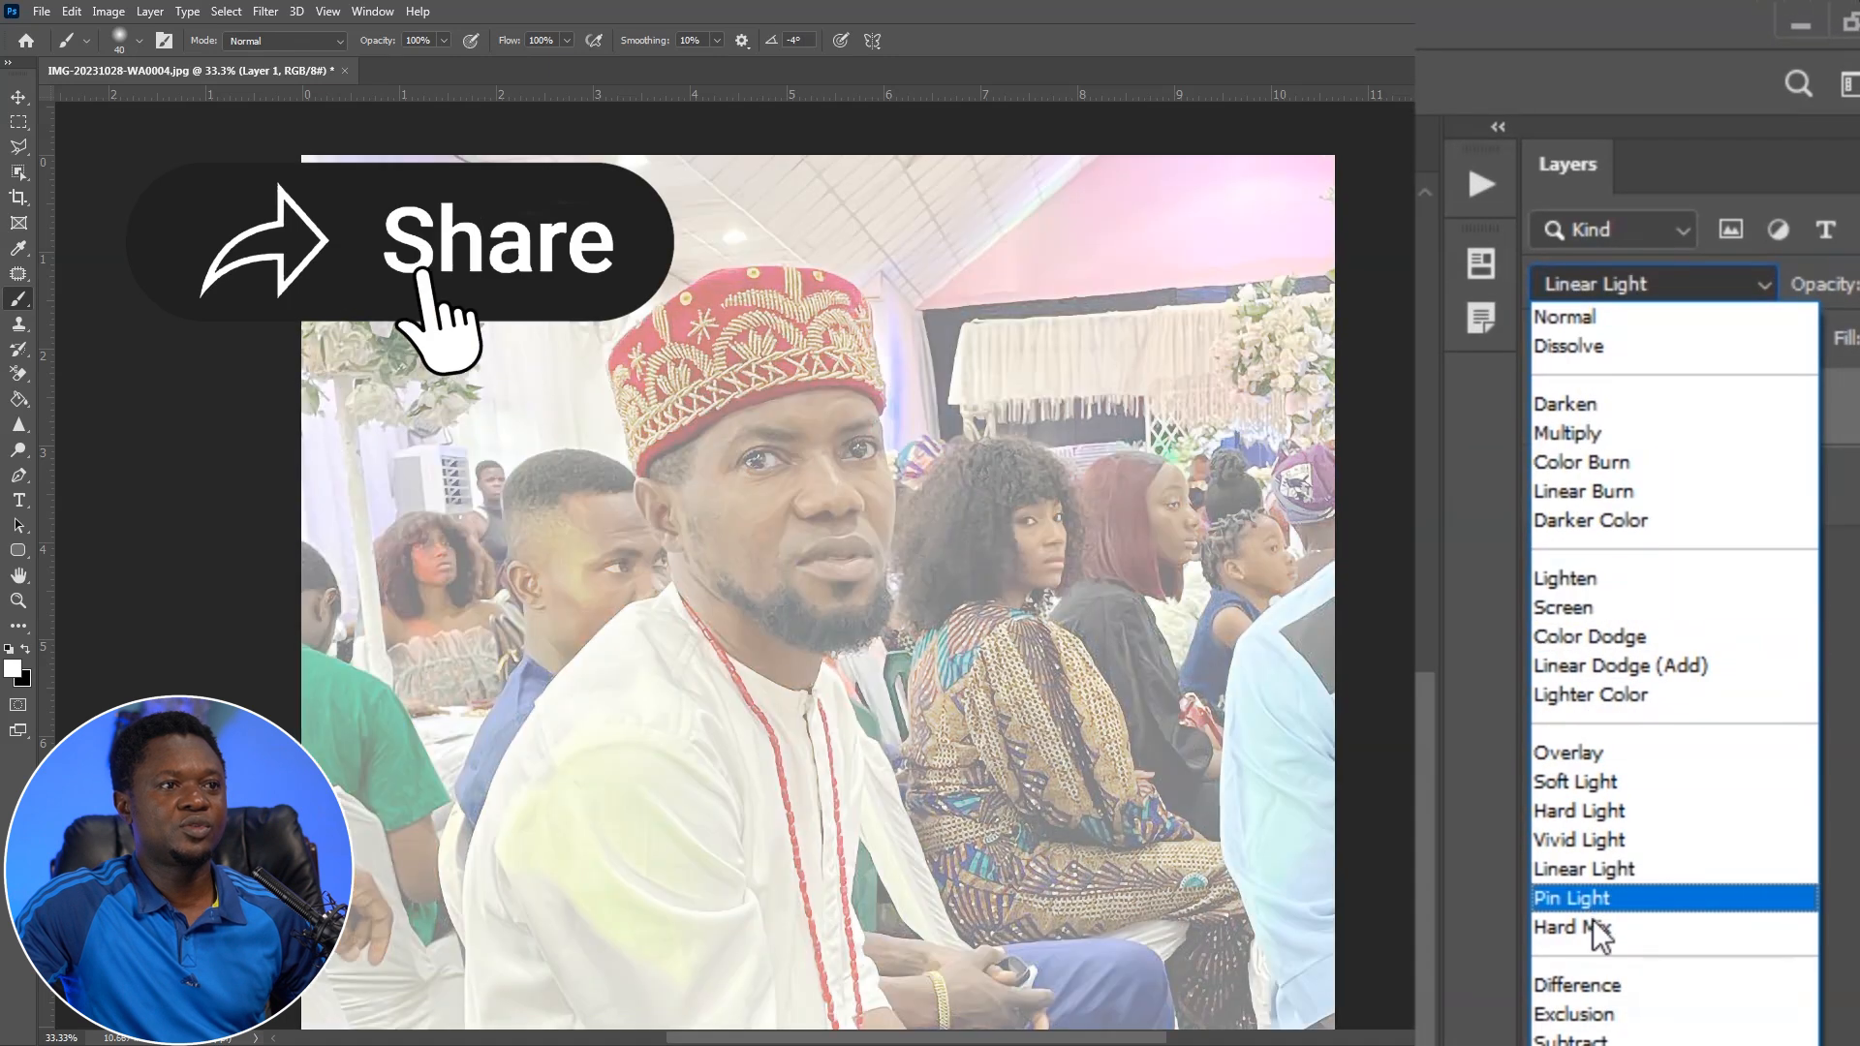
{"action": "left_click", "coordinate": [1607, 869]}
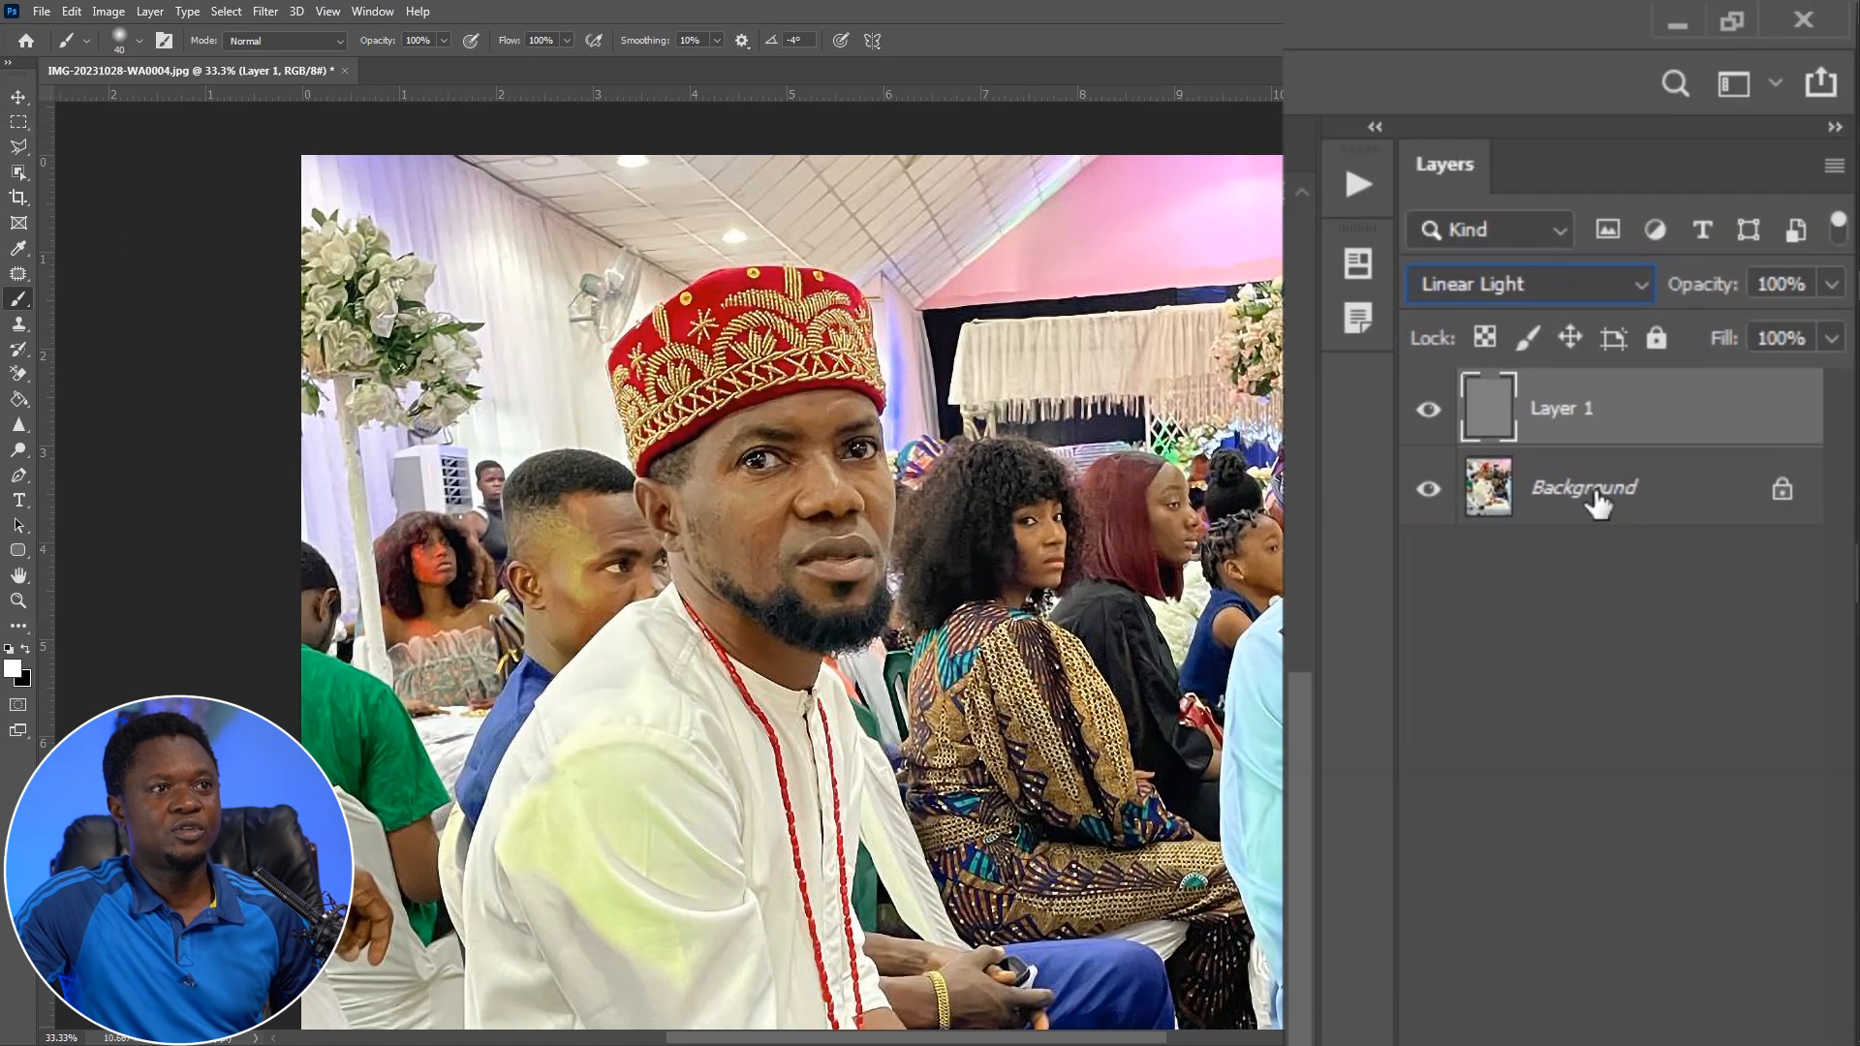
{"action": "left_click", "coordinate": [1594, 496]}
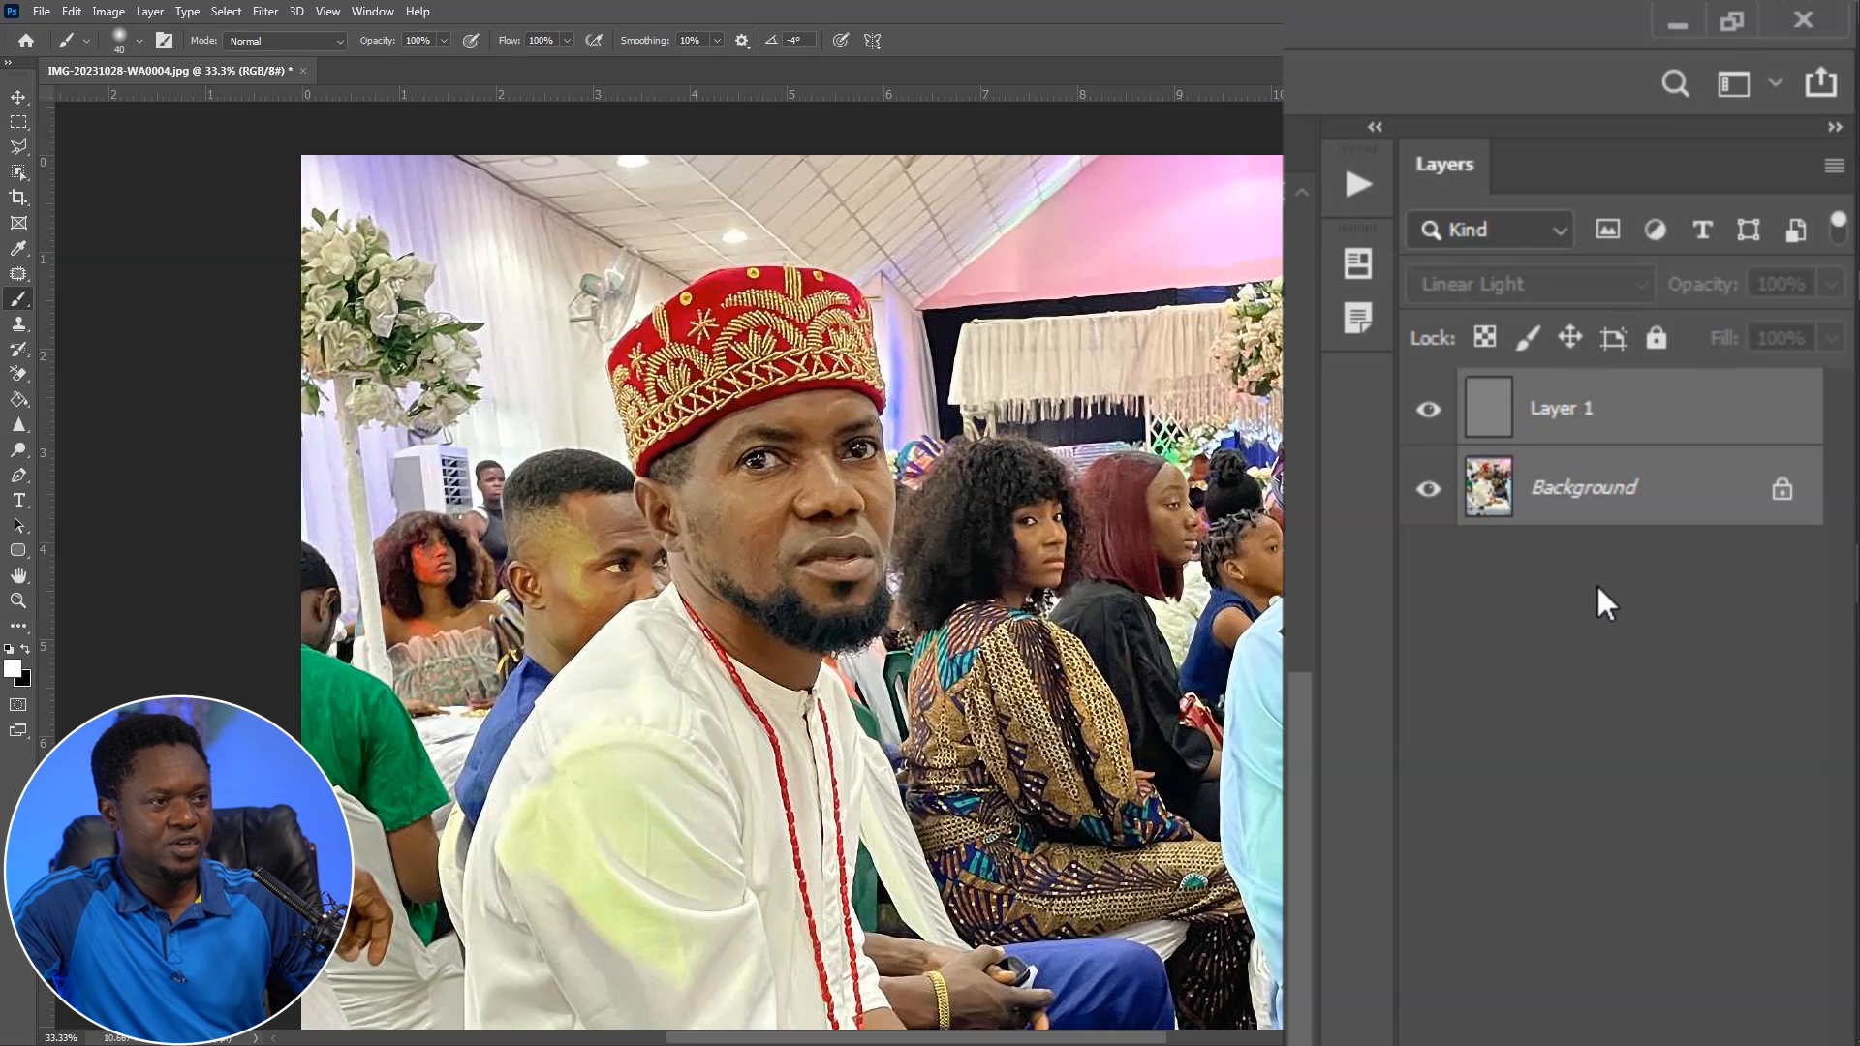
{"action": "key", "text": "ctrl+e"}
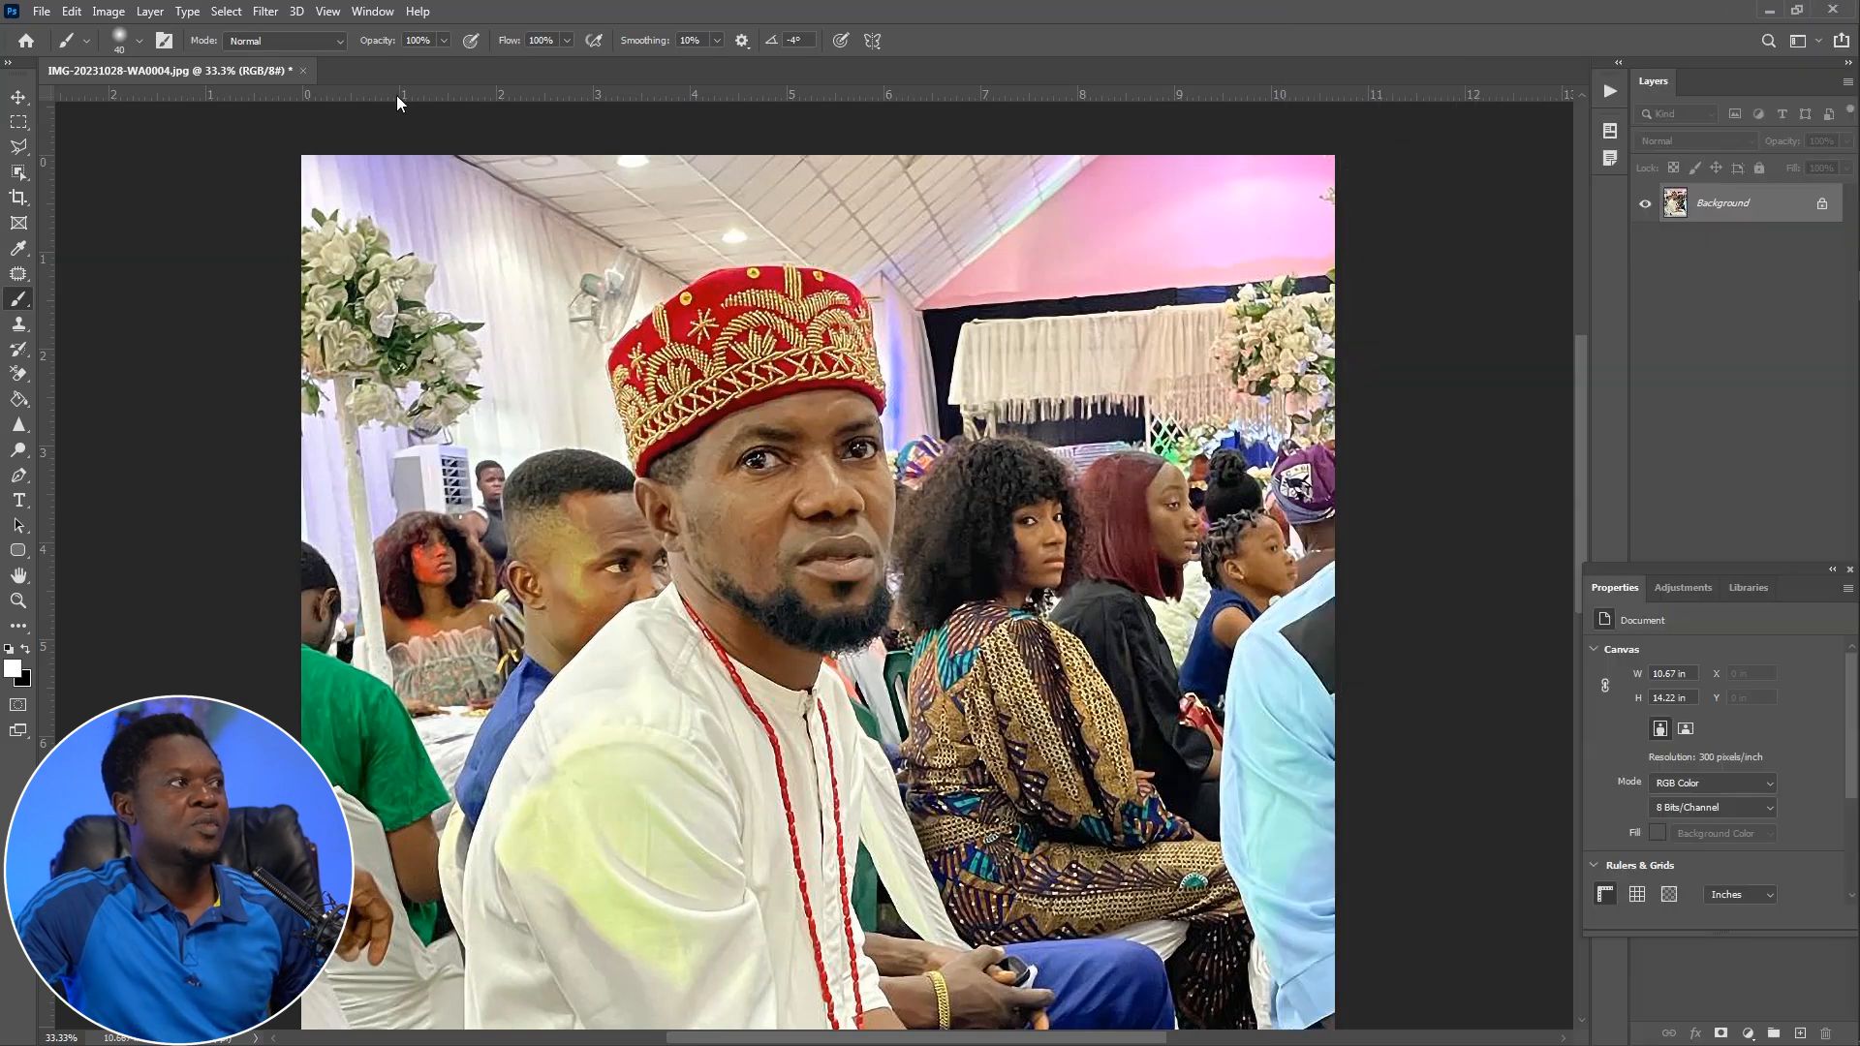
Smooth the skin in the merged photo by applying the SkinFiner filter with its default preset
{"action": "left_click", "coordinate": [264, 10]}
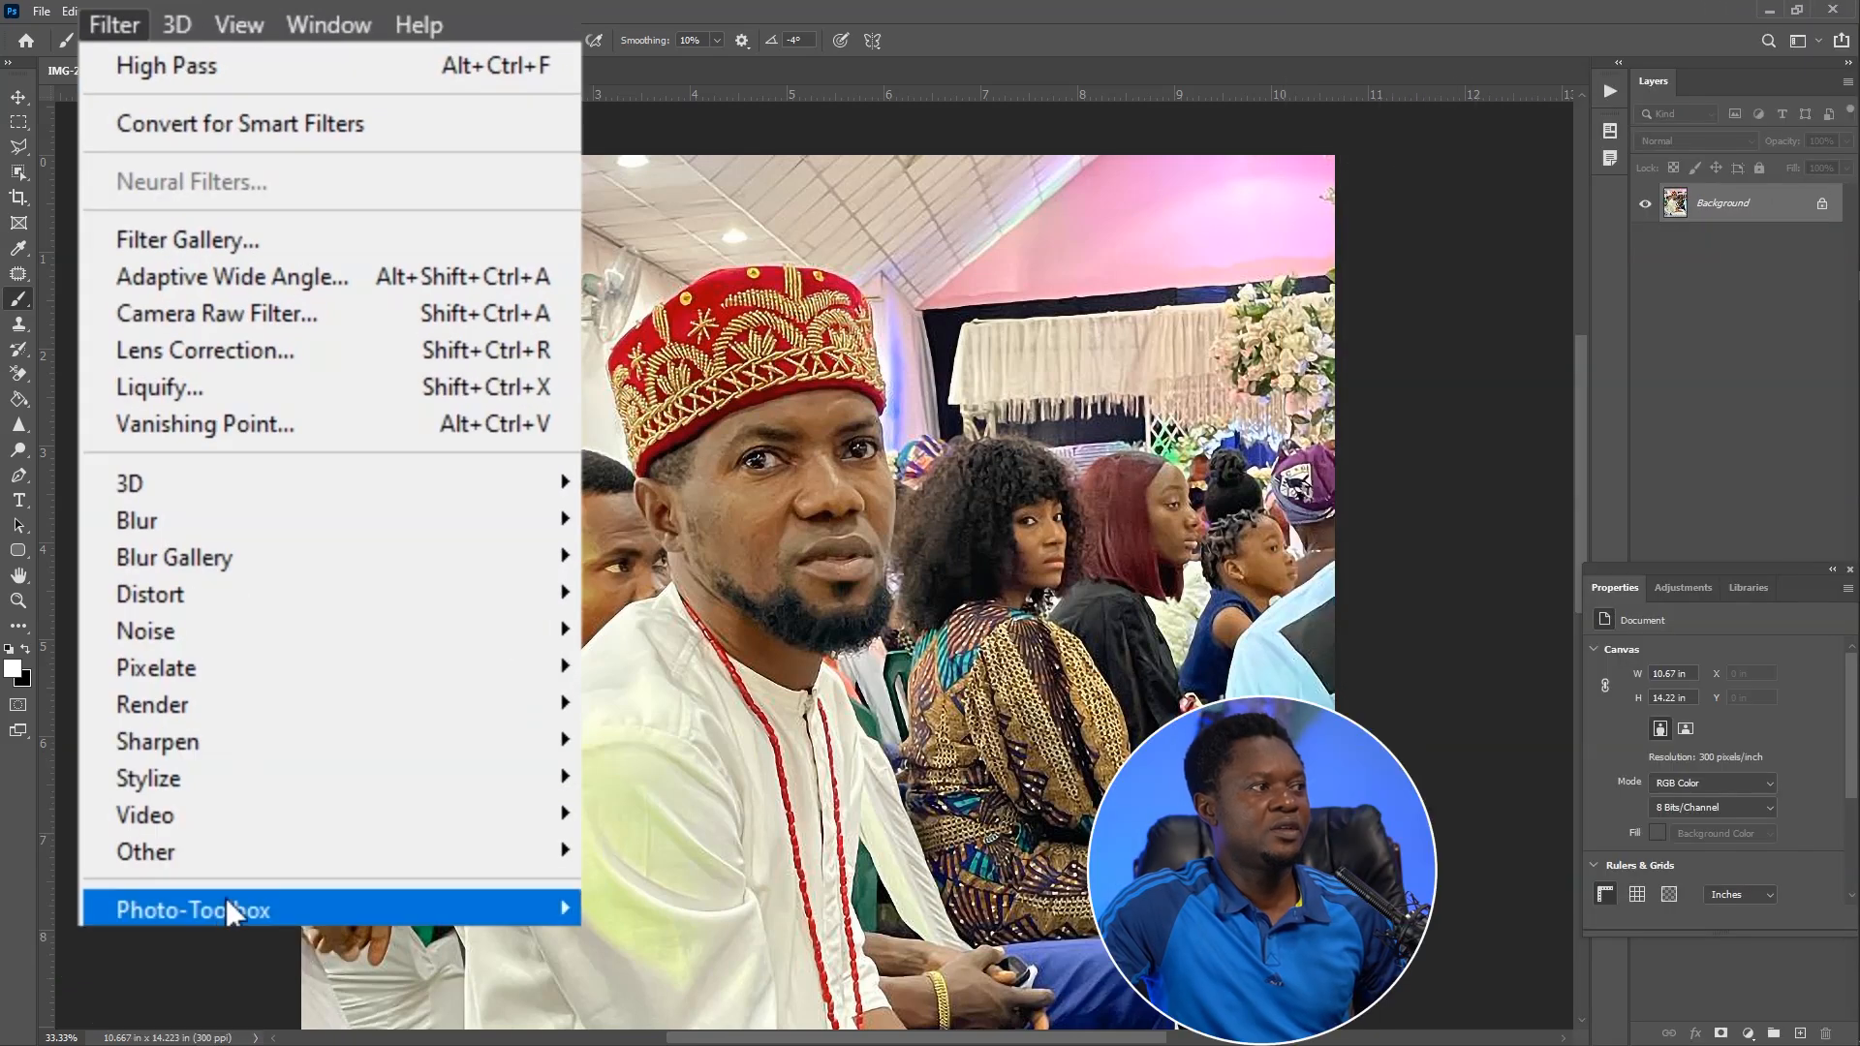
{"action": "mouse_move", "coordinate": [435, 910]}
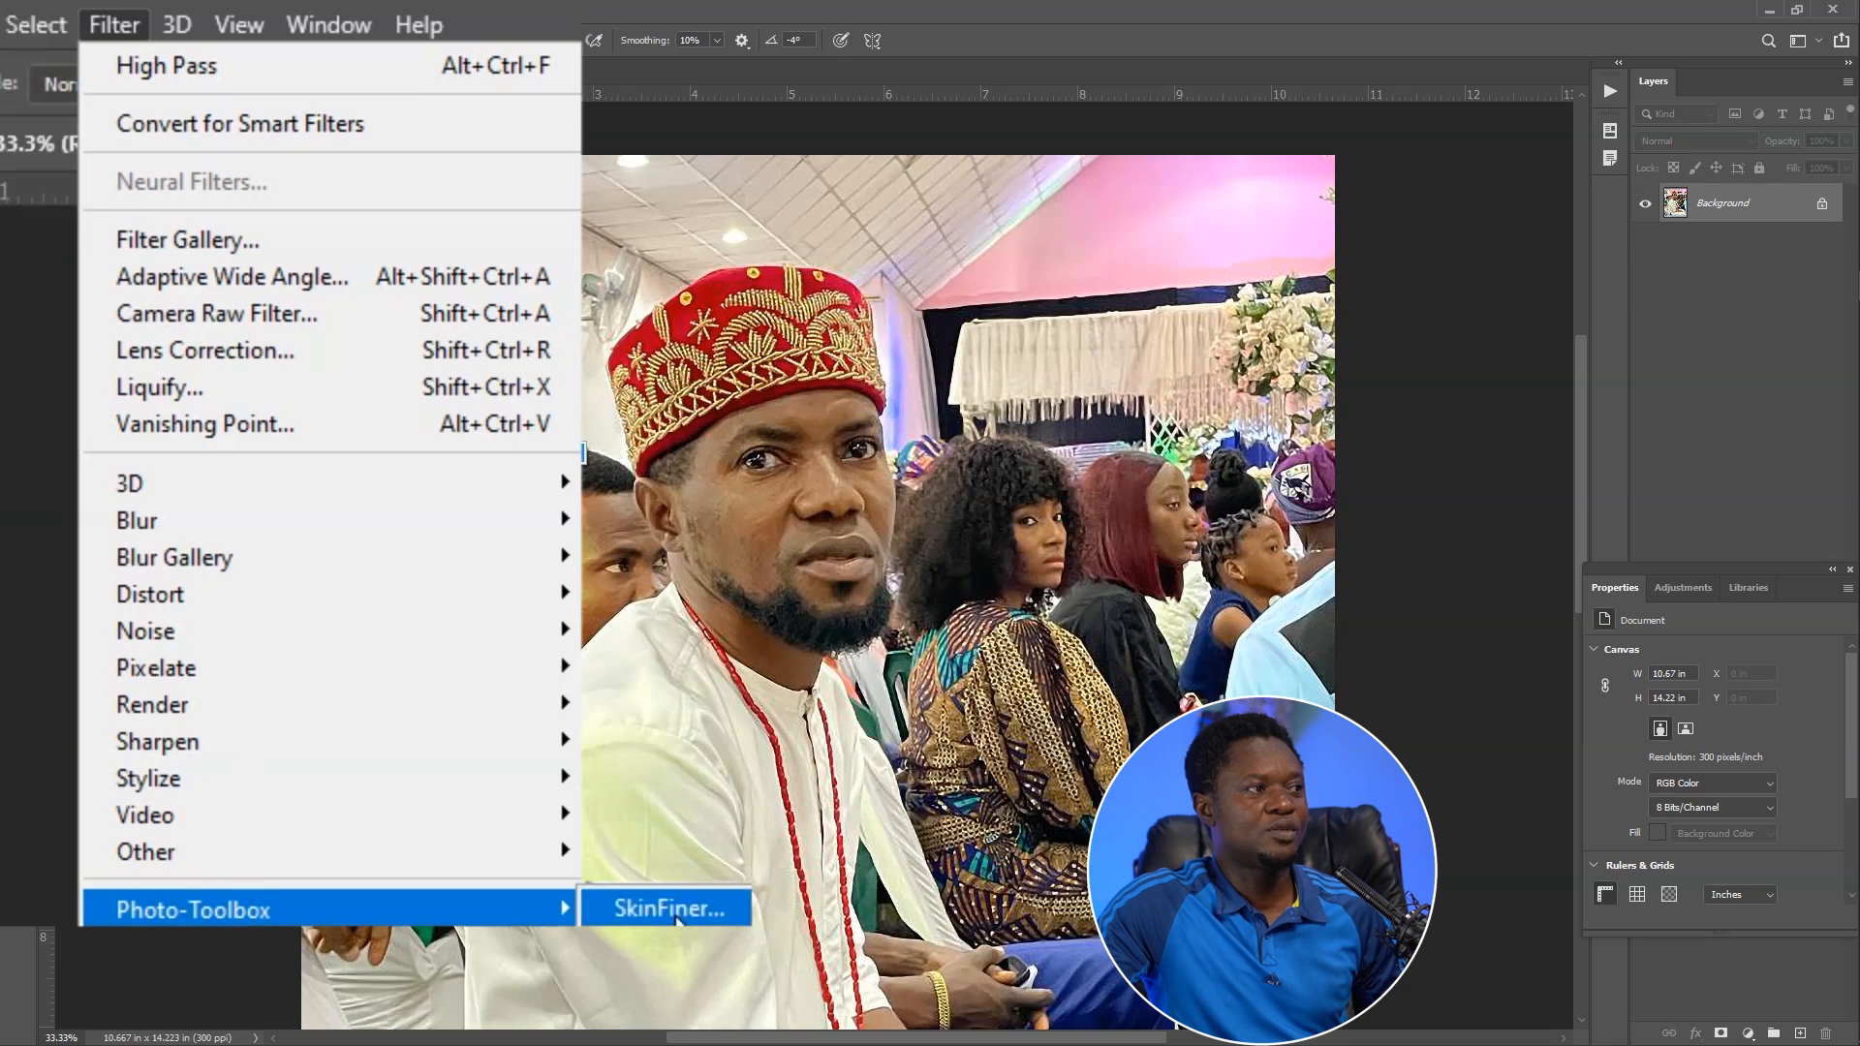
{"action": "left_click", "coordinate": [668, 908]}
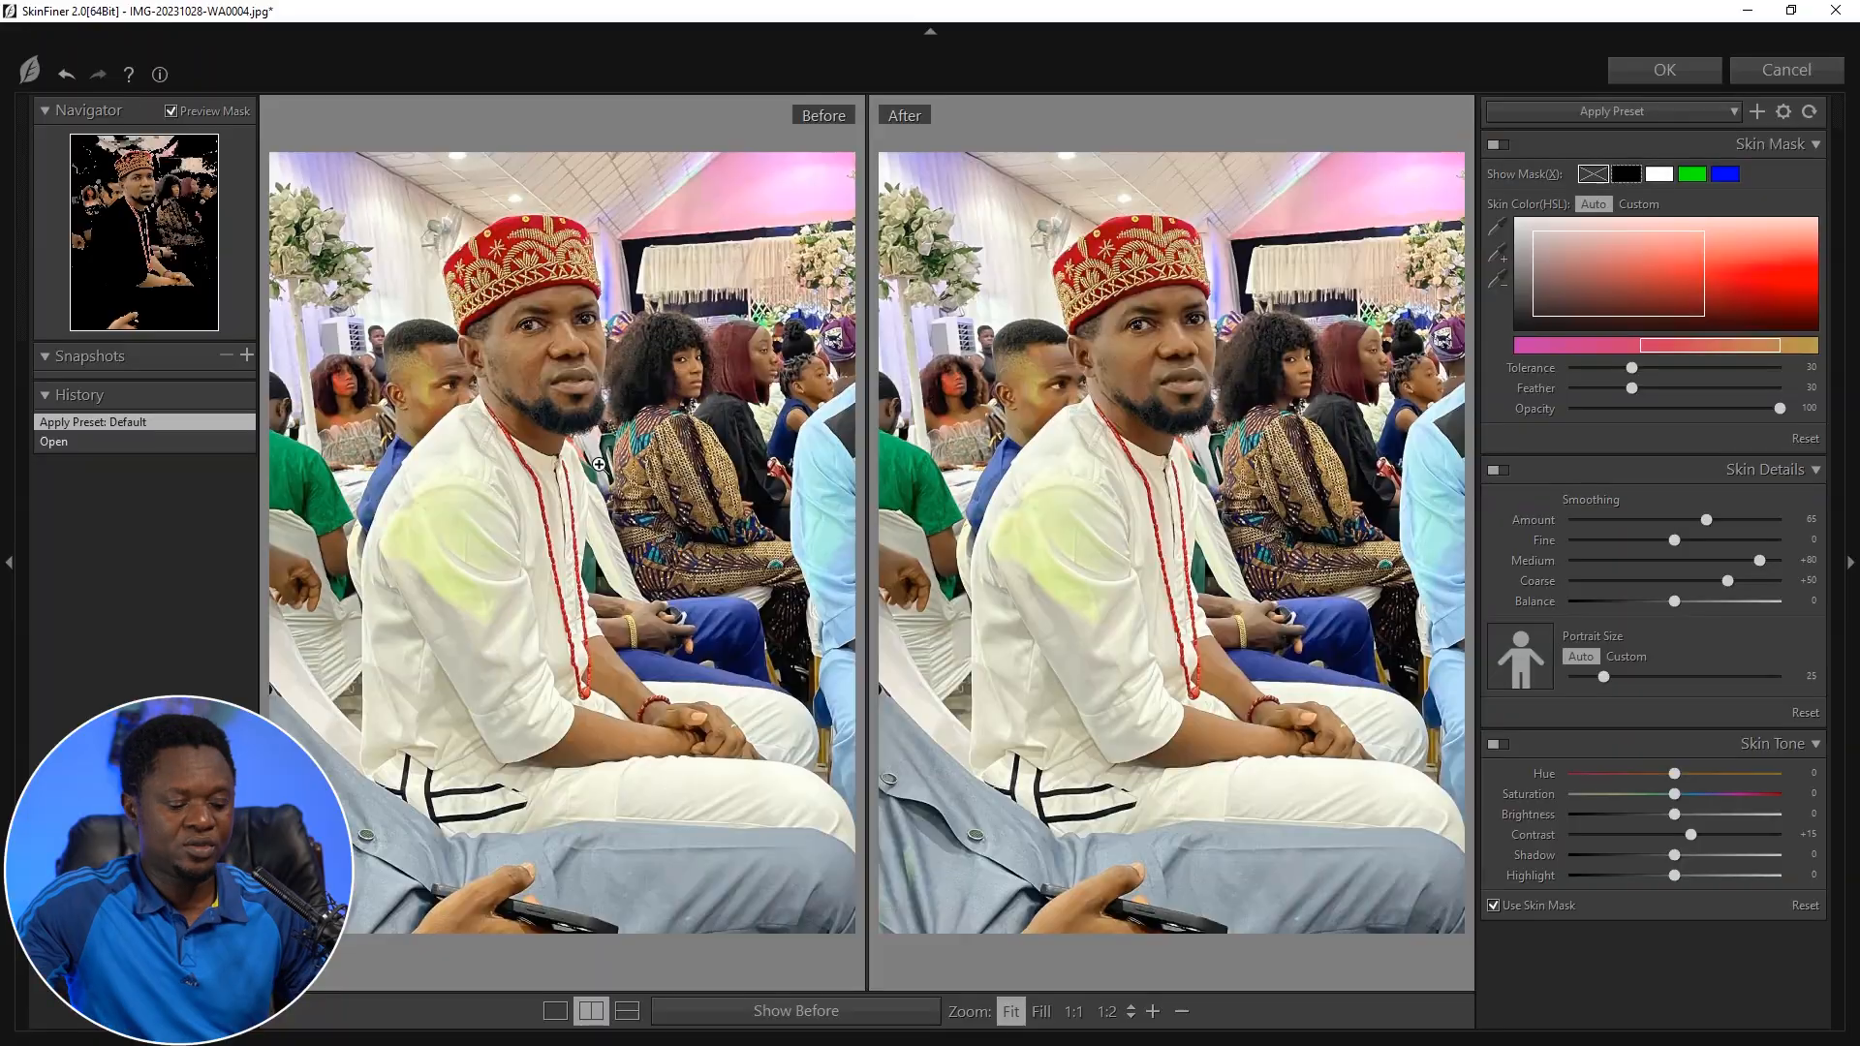
{"action": "left_click", "coordinate": [567, 383]}
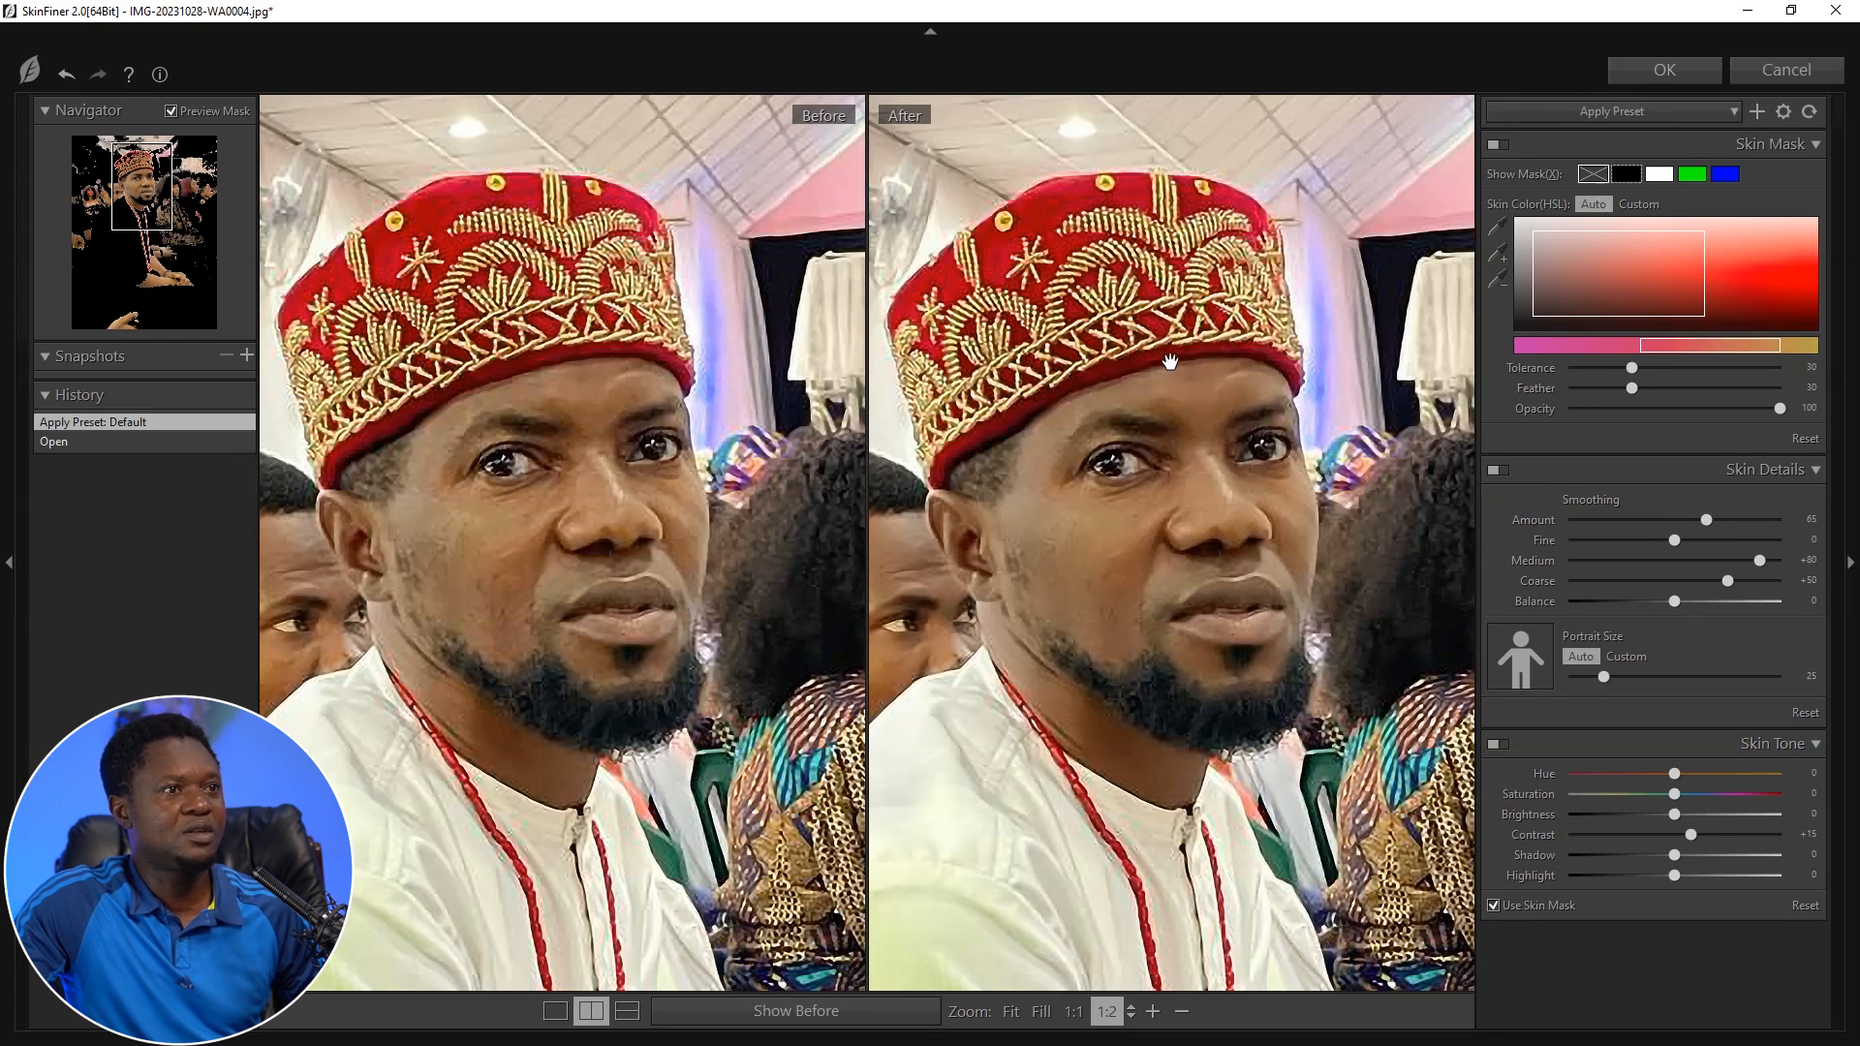
{"action": "left_click", "coordinate": [1664, 70]}
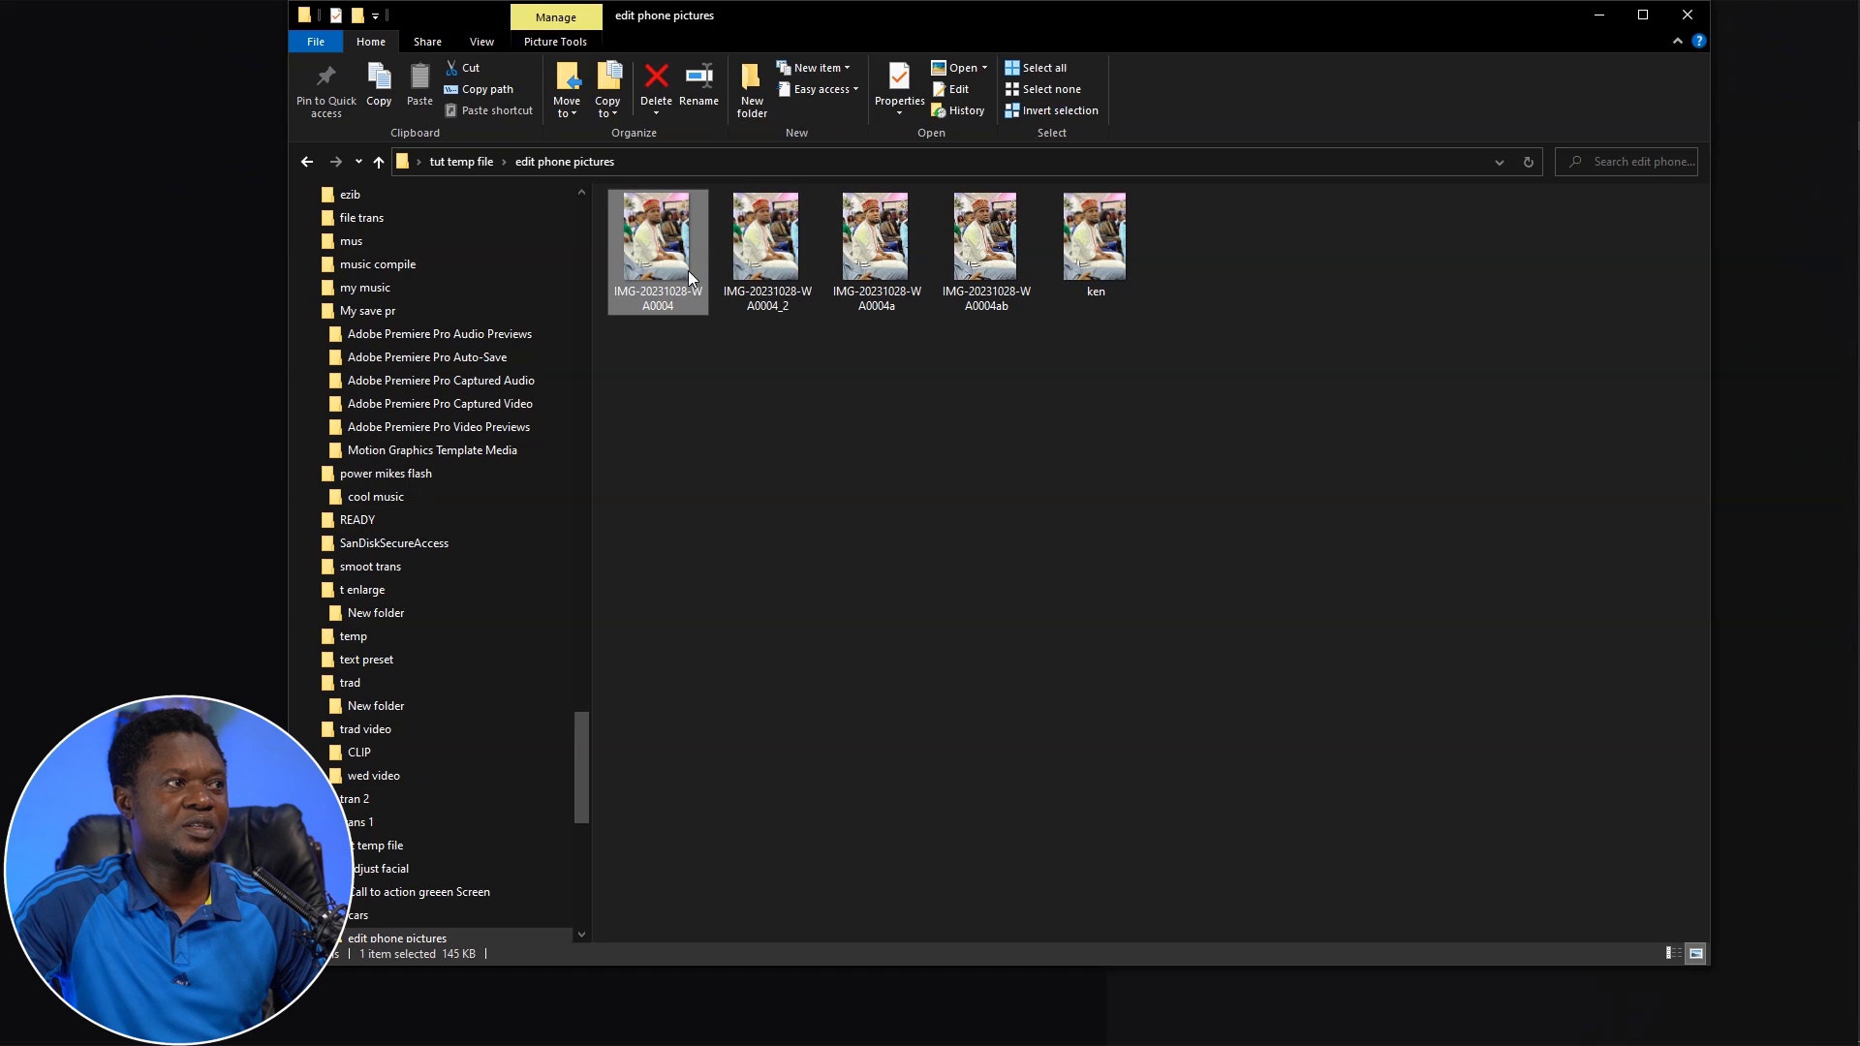
Open IMG-20231028-WA0004_2.jpg in Photoshop and start a Polygonal Lasso outline along the seated man's face and beard
{"action": "left_click_drag", "start_coordinate": [659, 256], "coordinate": [1670, 225]}
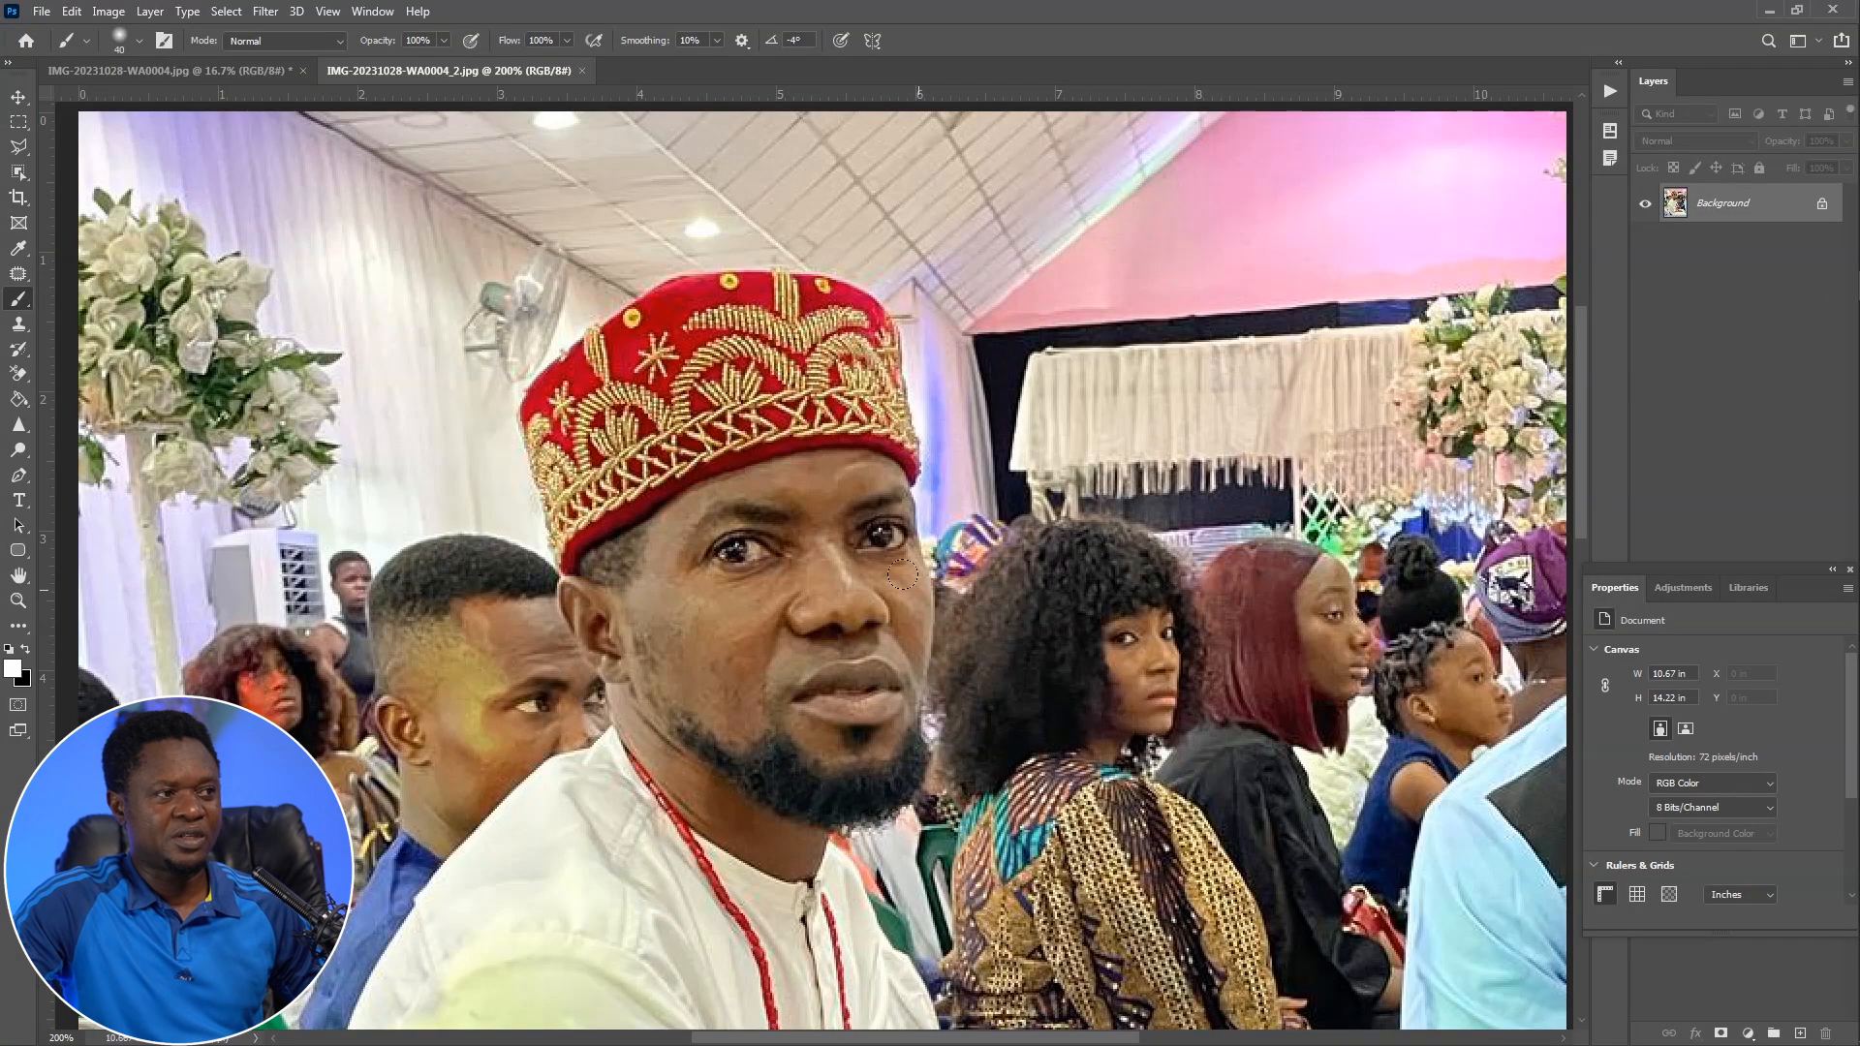
{"action": "left_click_drag", "start_coordinate": [803, 666], "coordinate": [822, 540]}
{"action": "key", "text": "l"}
{"action": "key", "text": "ctrl+plus"}
{"action": "key", "text": "ctrl+plus"}
{"action": "key", "text": "ctrl+plus"}
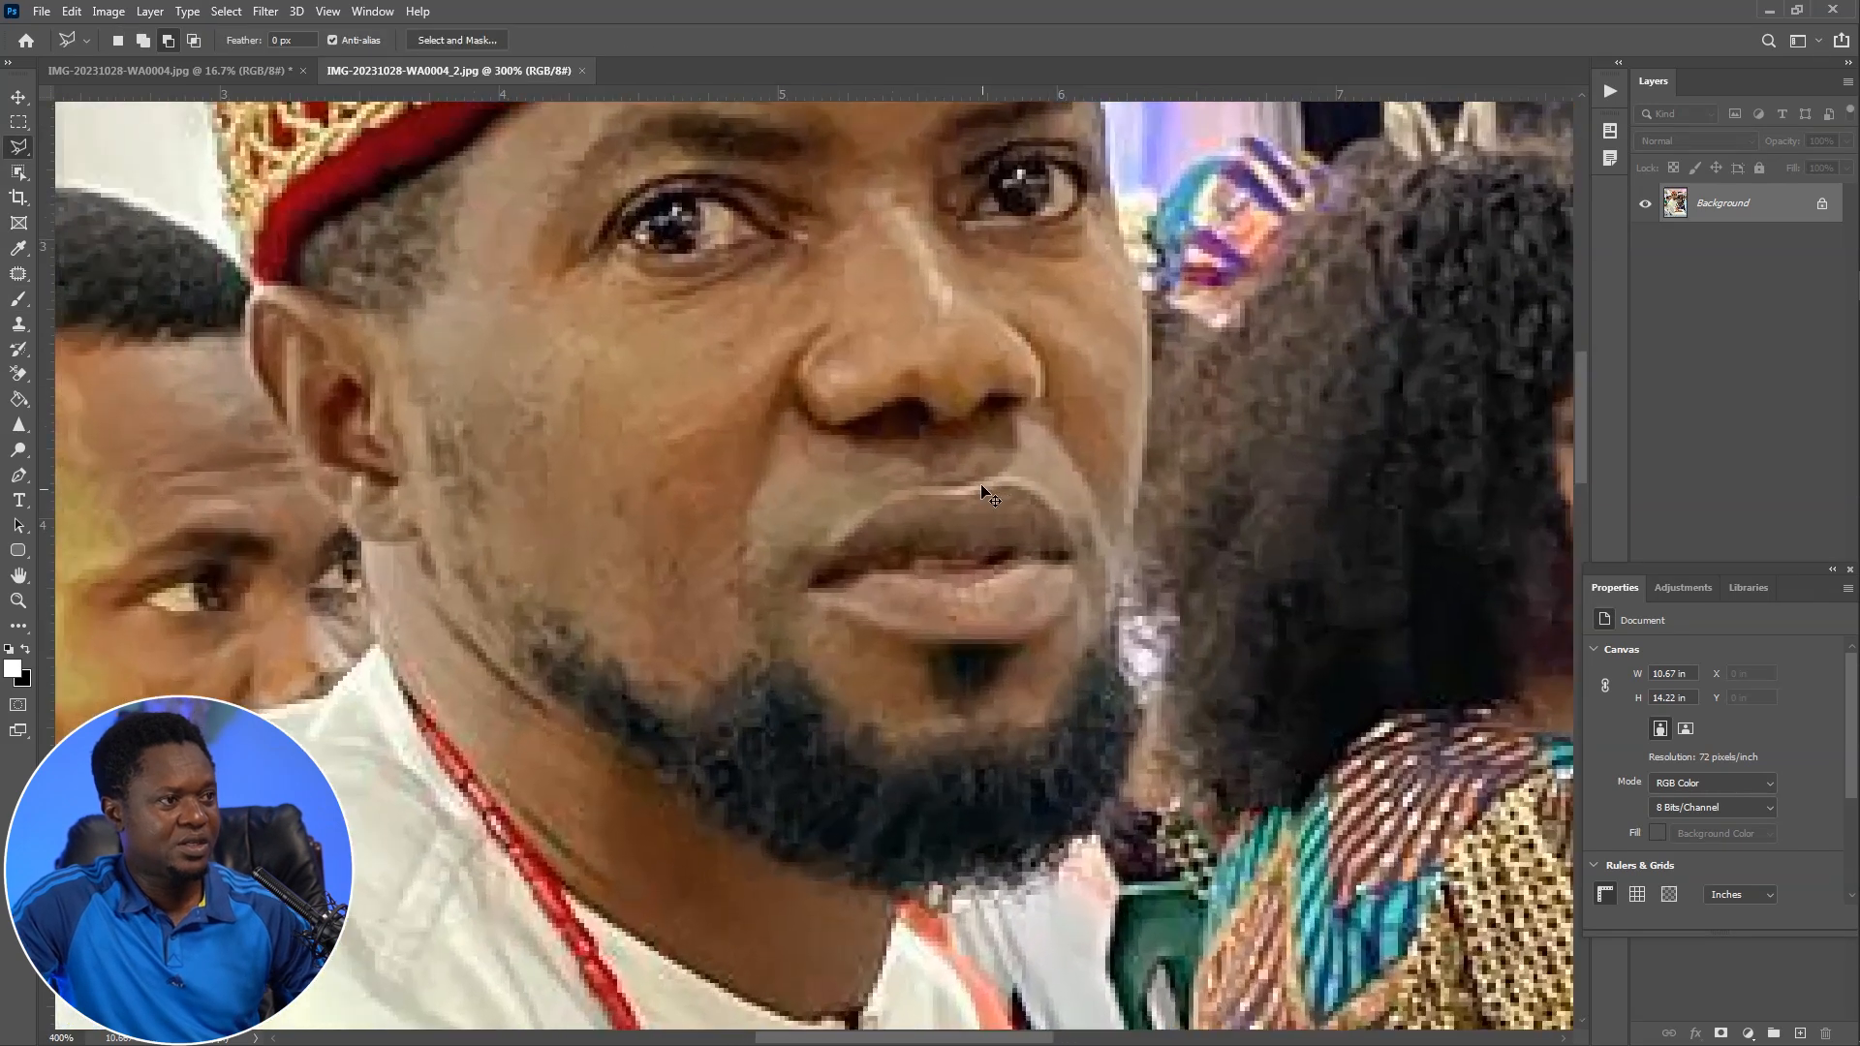
{"action": "key", "text": "ctrl+plus"}
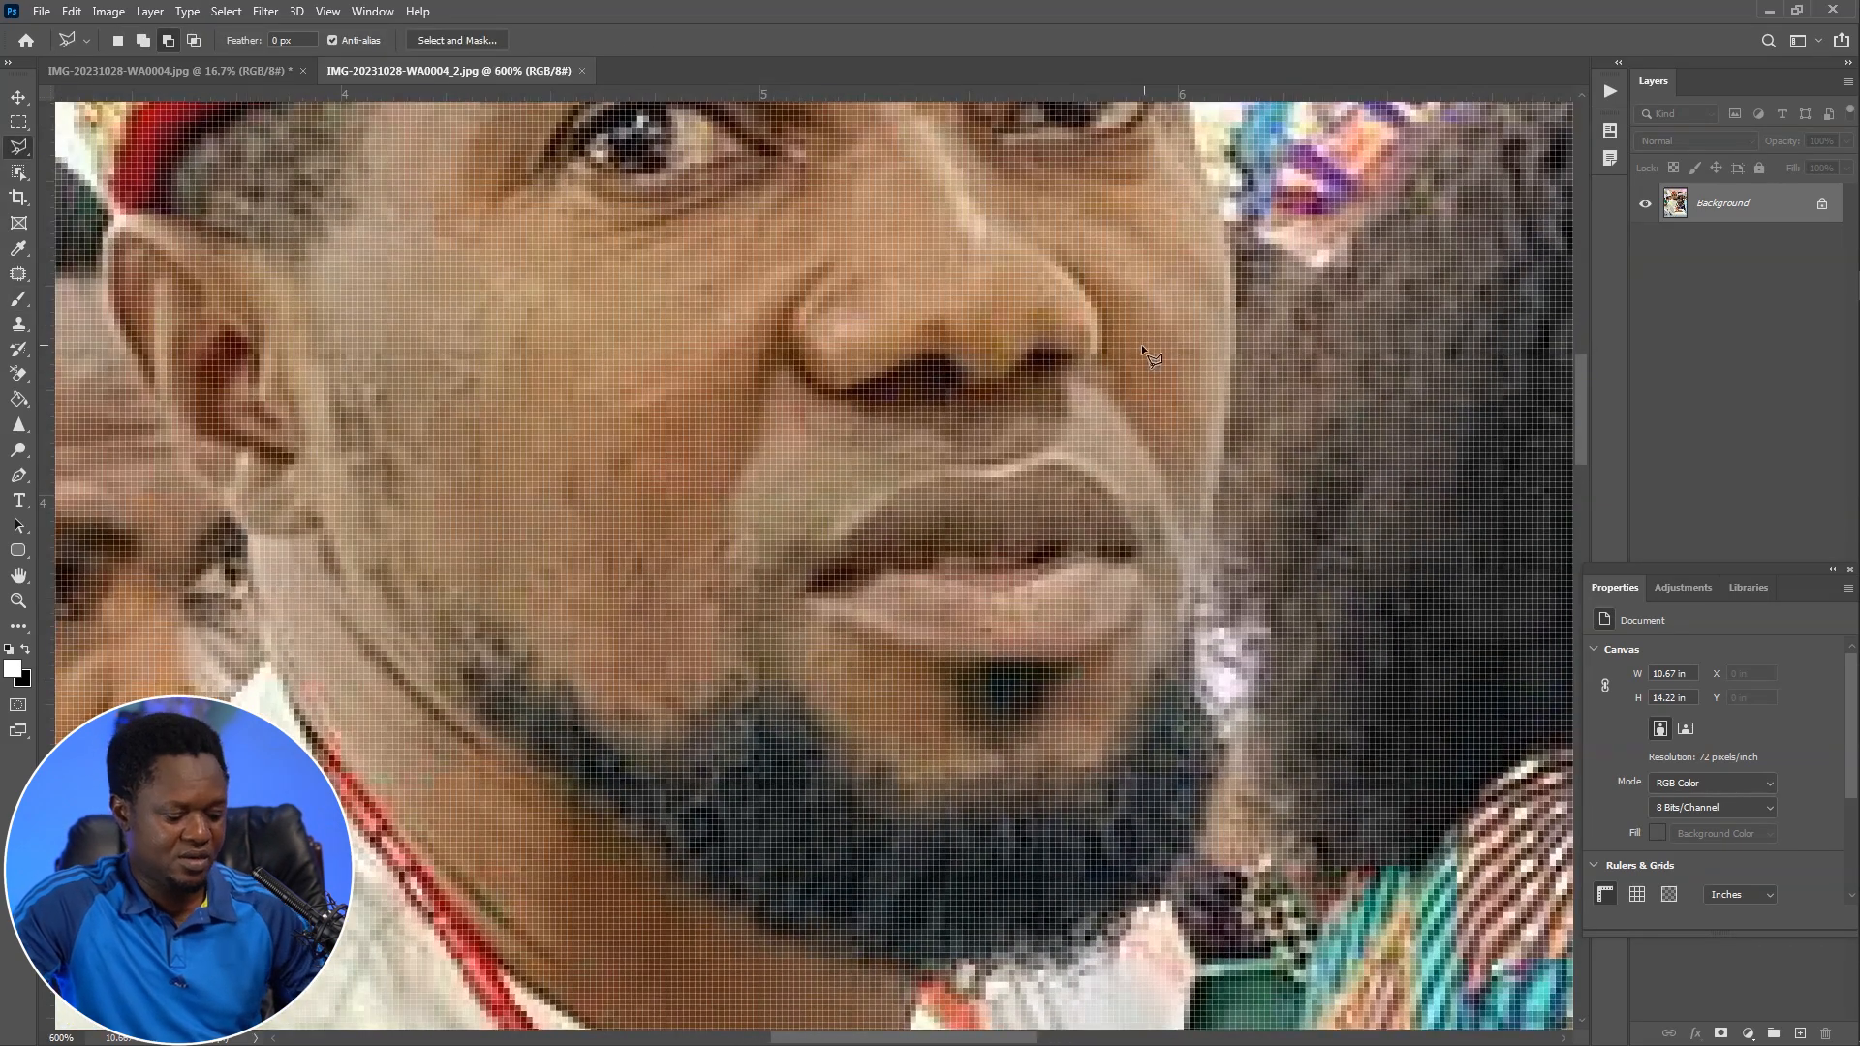
{"action": "key", "text": "ctrl+minus"}
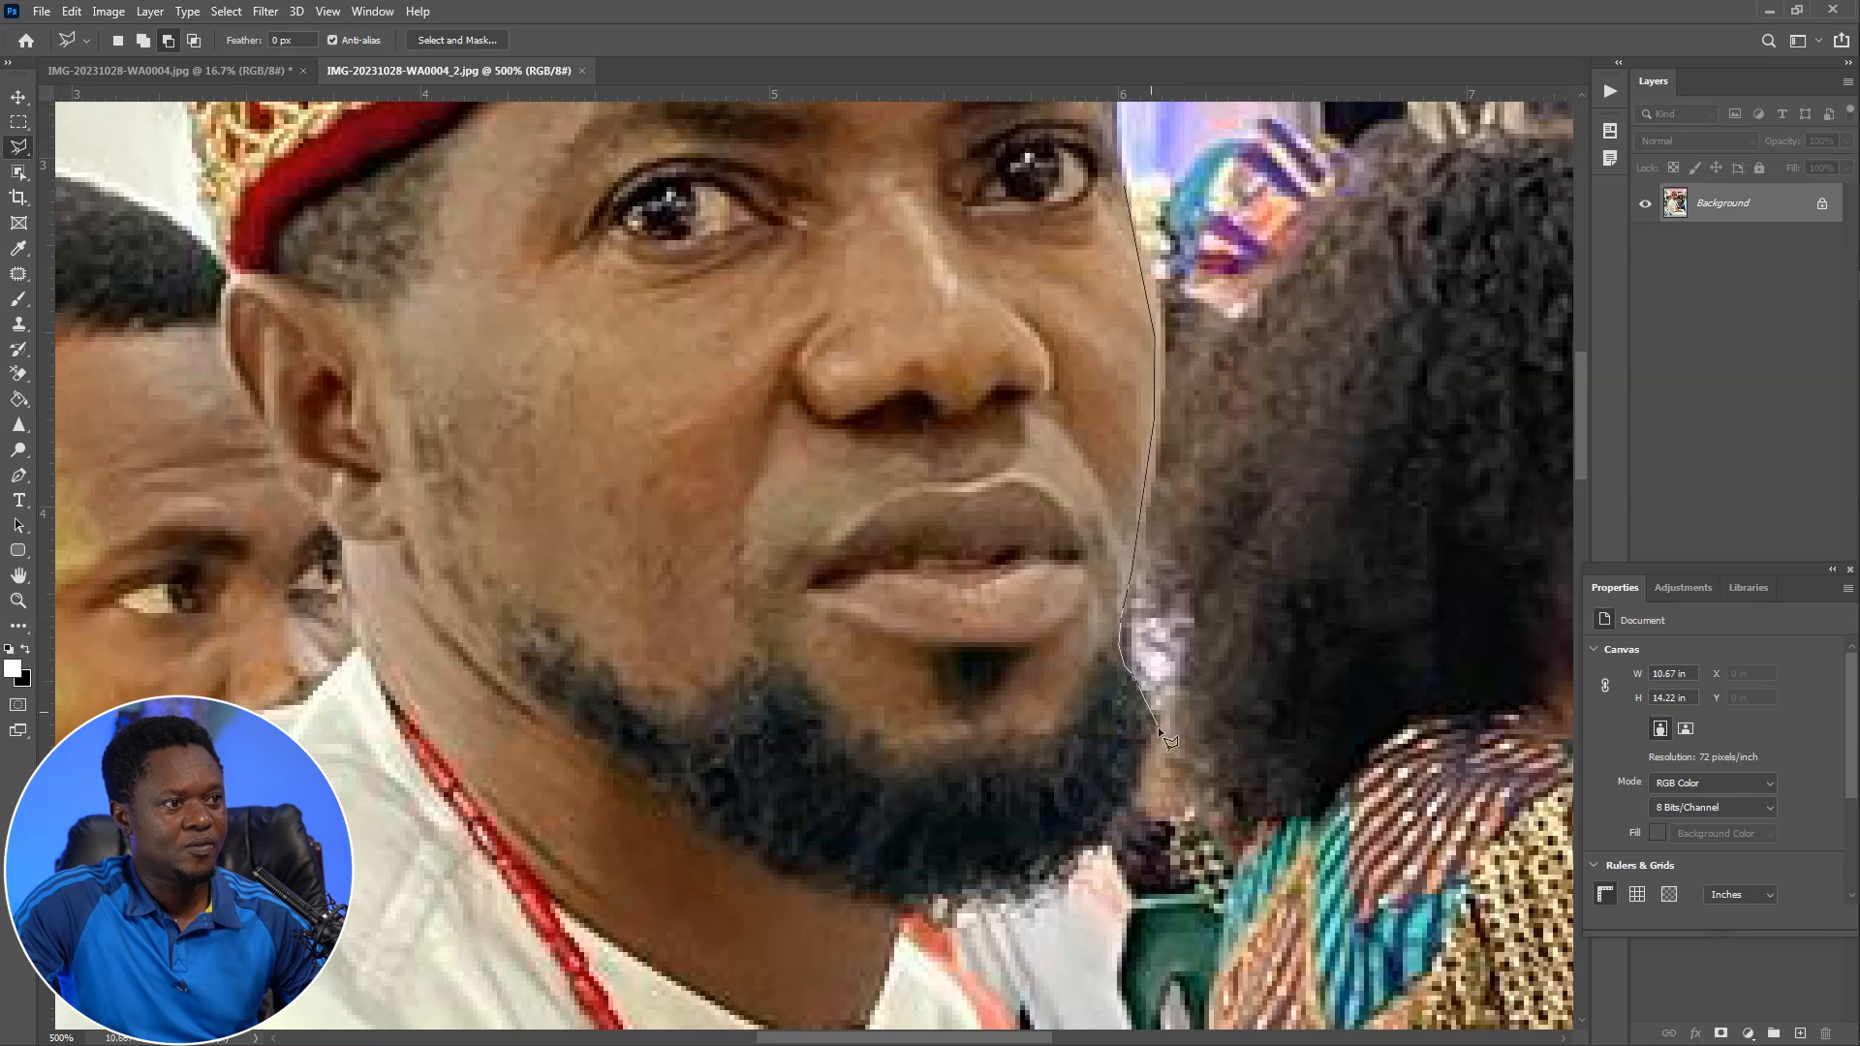
Continue the lasso outline from the beard down the front edge of the man's white shirt towards his waist
{"action": "scroll", "coordinate": [928, 926], "scroll_direction": "down", "scroll_amount": 5}
{"action": "key", "text": "ctrl+minus"}
{"action": "key", "text": "ctrl+minus"}
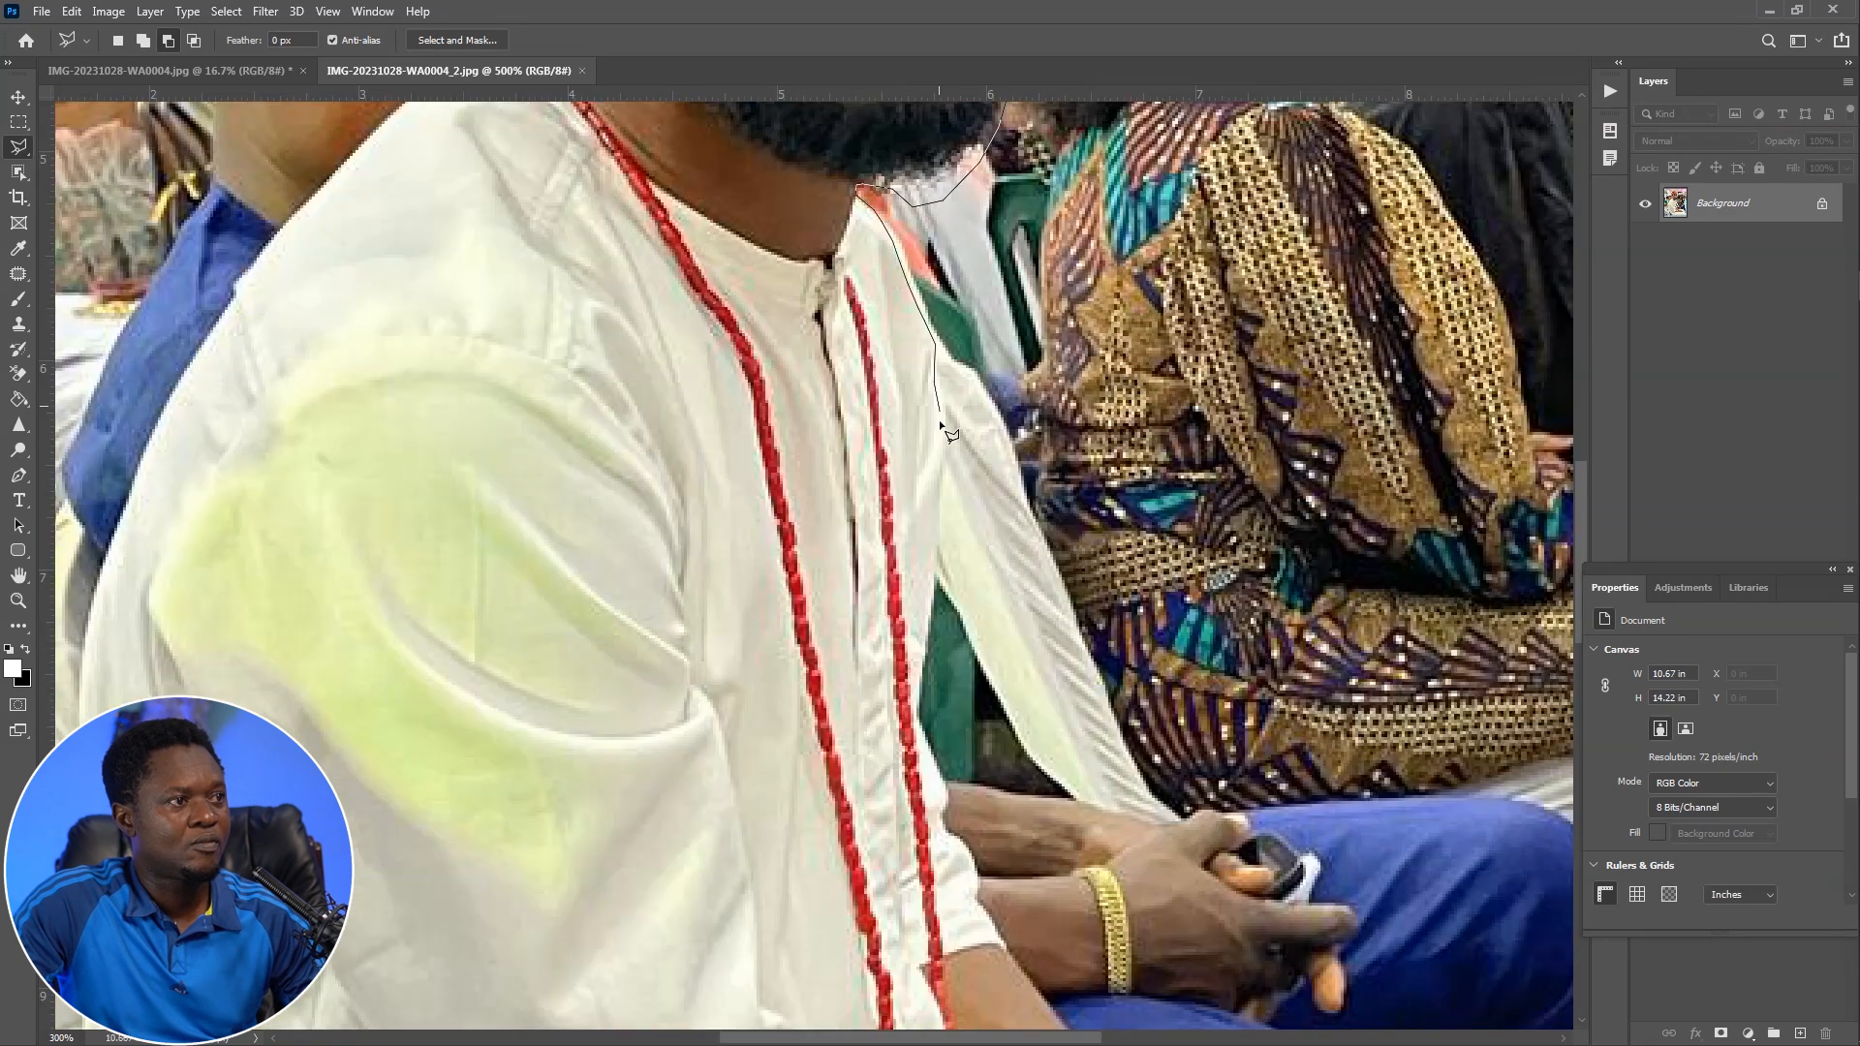
{"action": "left_click", "coordinate": [947, 830]}
{"action": "left_click", "coordinate": [960, 838]}
{"action": "left_click", "coordinate": [977, 888]}
{"action": "left_click", "coordinate": [979, 900]}
{"action": "left_click", "coordinate": [996, 935]}
{"action": "left_click_drag", "start_coordinate": [1042, 997], "coordinate": [918, 593]}
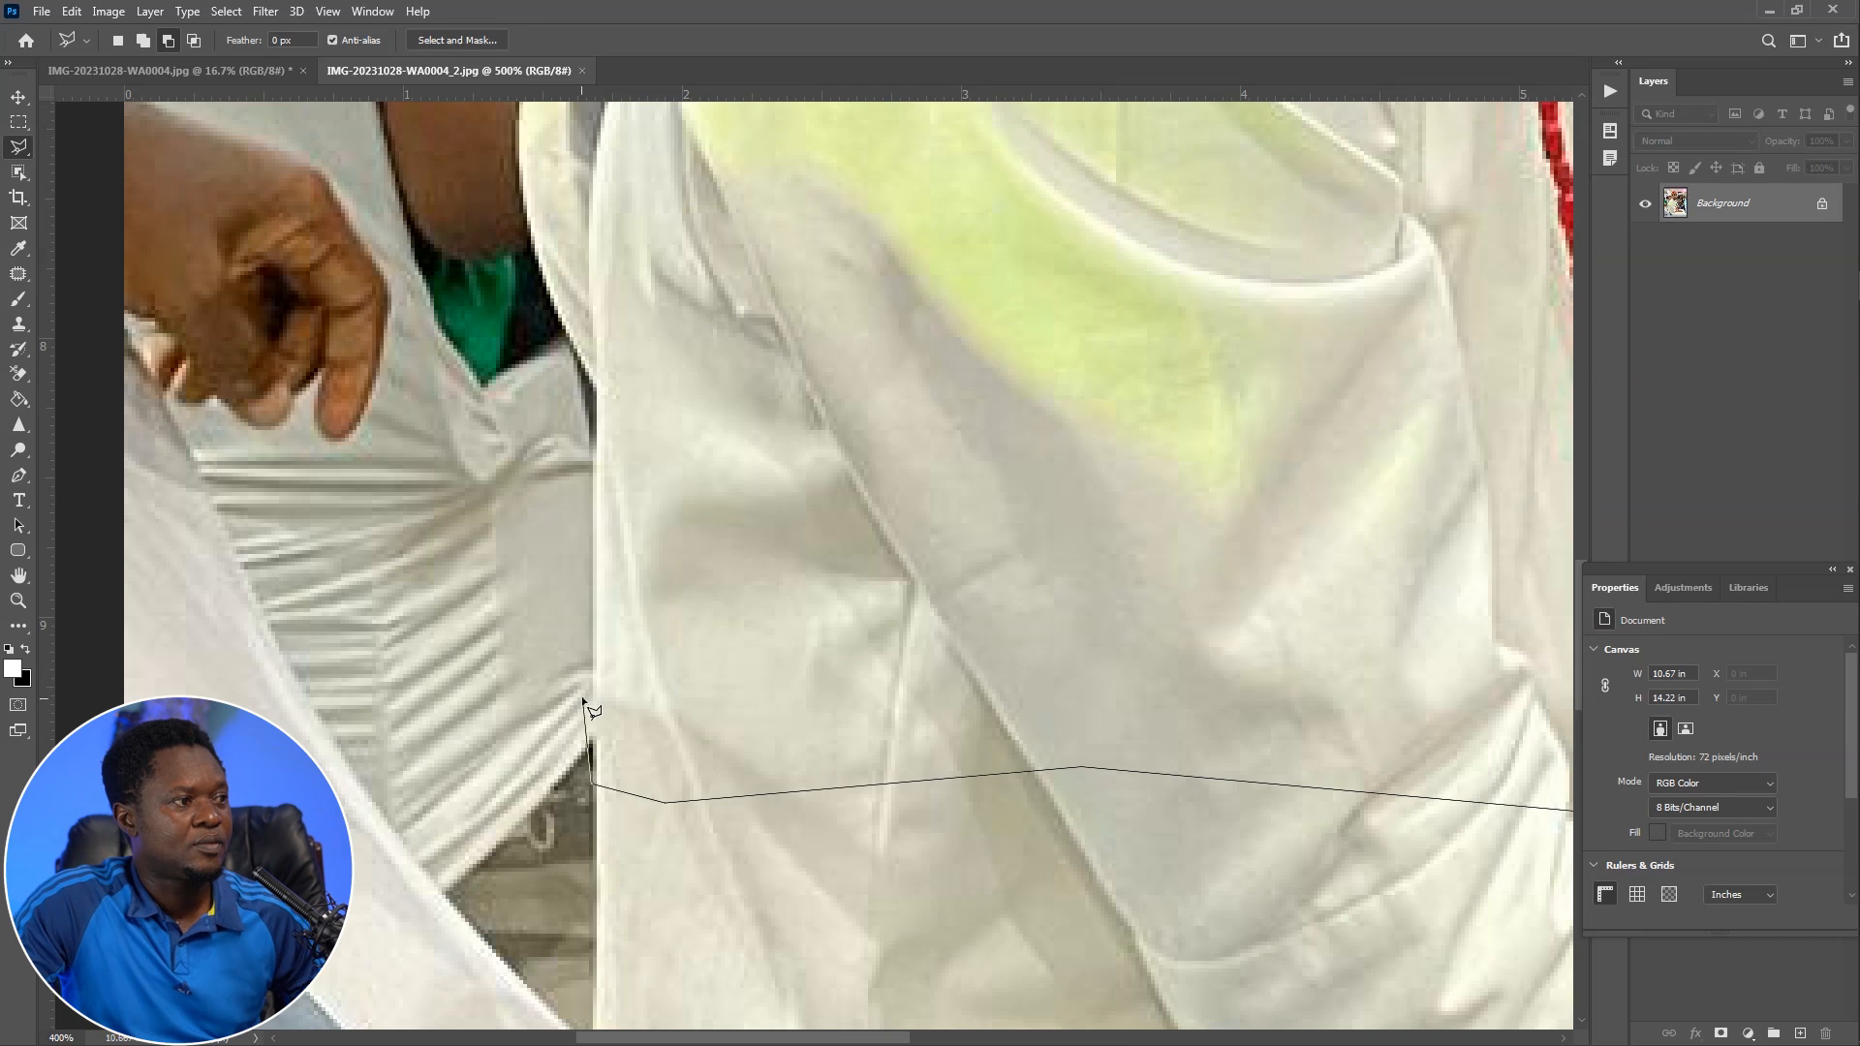
Trace the outline up the man's back, shoulder, ear and cap, and close the selection around his upper body
{"action": "left_click", "coordinate": [592, 229]}
{"action": "left_click_drag", "start_coordinate": [600, 223], "coordinate": [564, 799]}
{"action": "left_click", "coordinate": [758, 276]}
{"action": "left_click", "coordinate": [759, 262]}
{"action": "left_click_drag", "start_coordinate": [780, 225], "coordinate": [412, 765]}
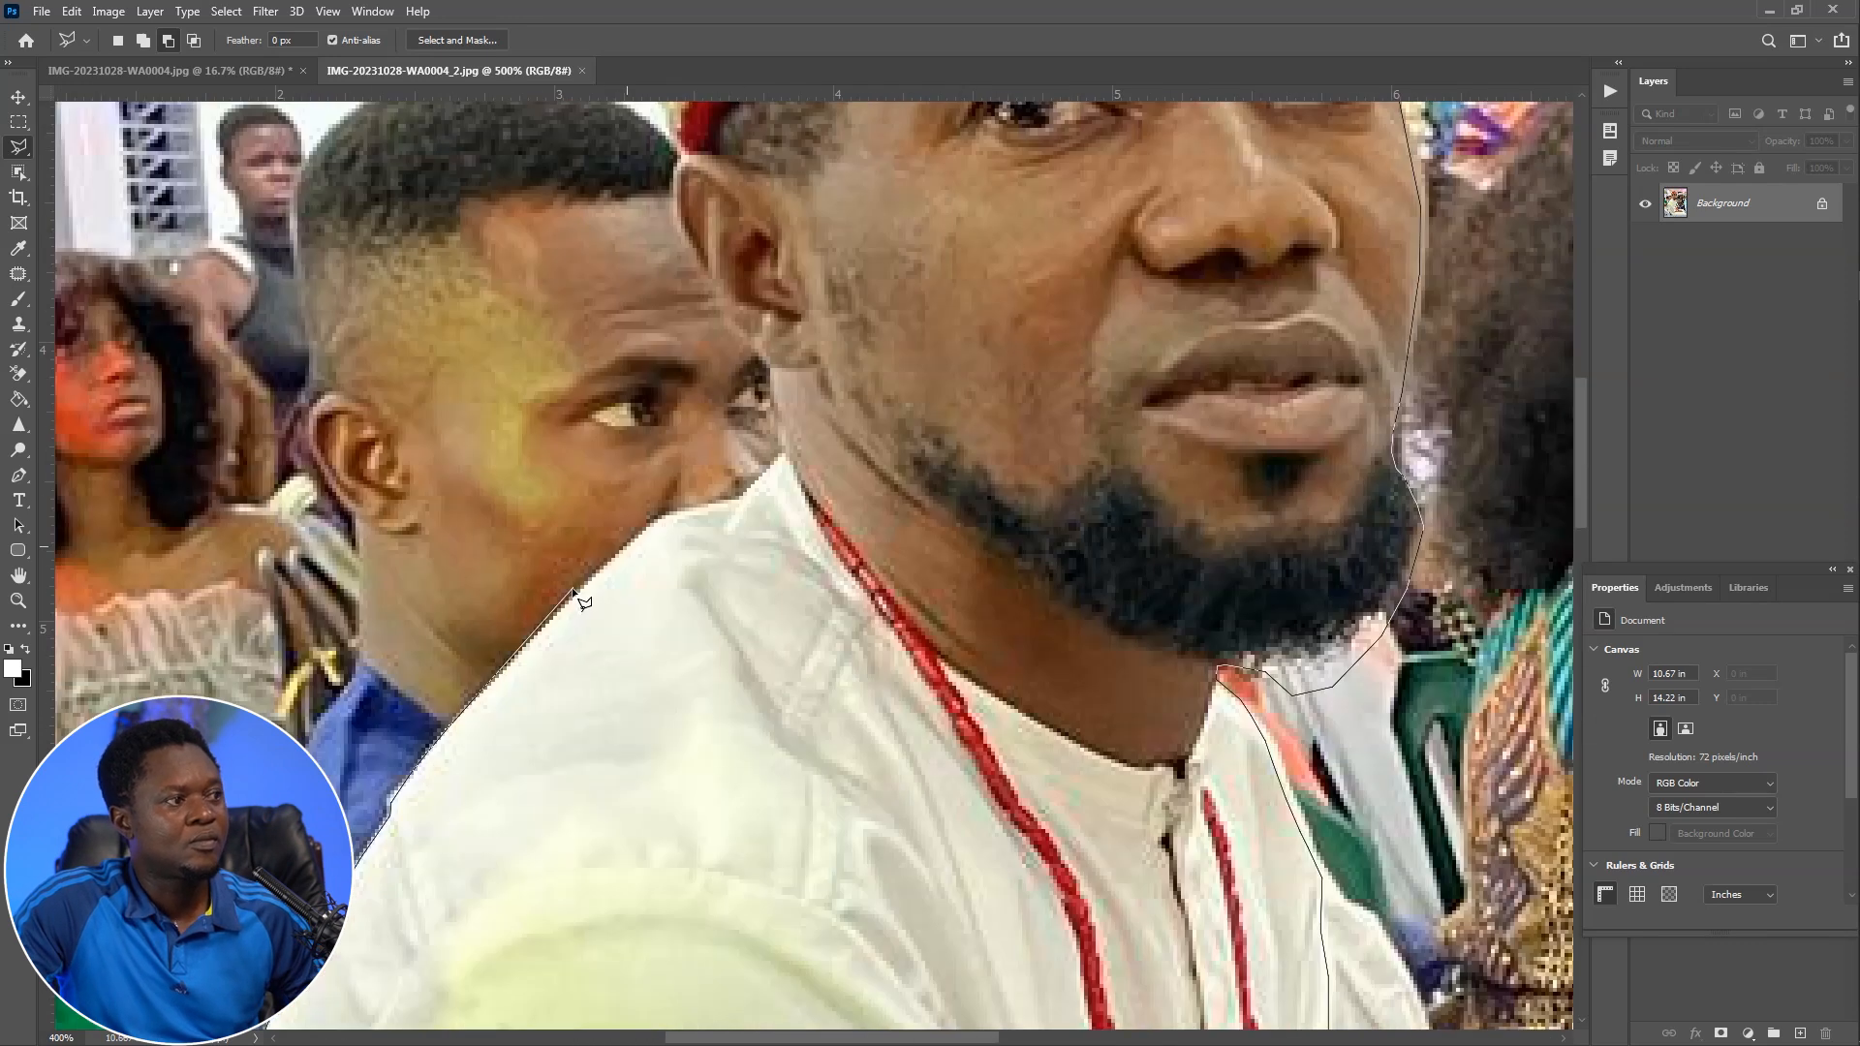
{"action": "left_click_drag", "start_coordinate": [771, 372], "coordinate": [799, 719]}
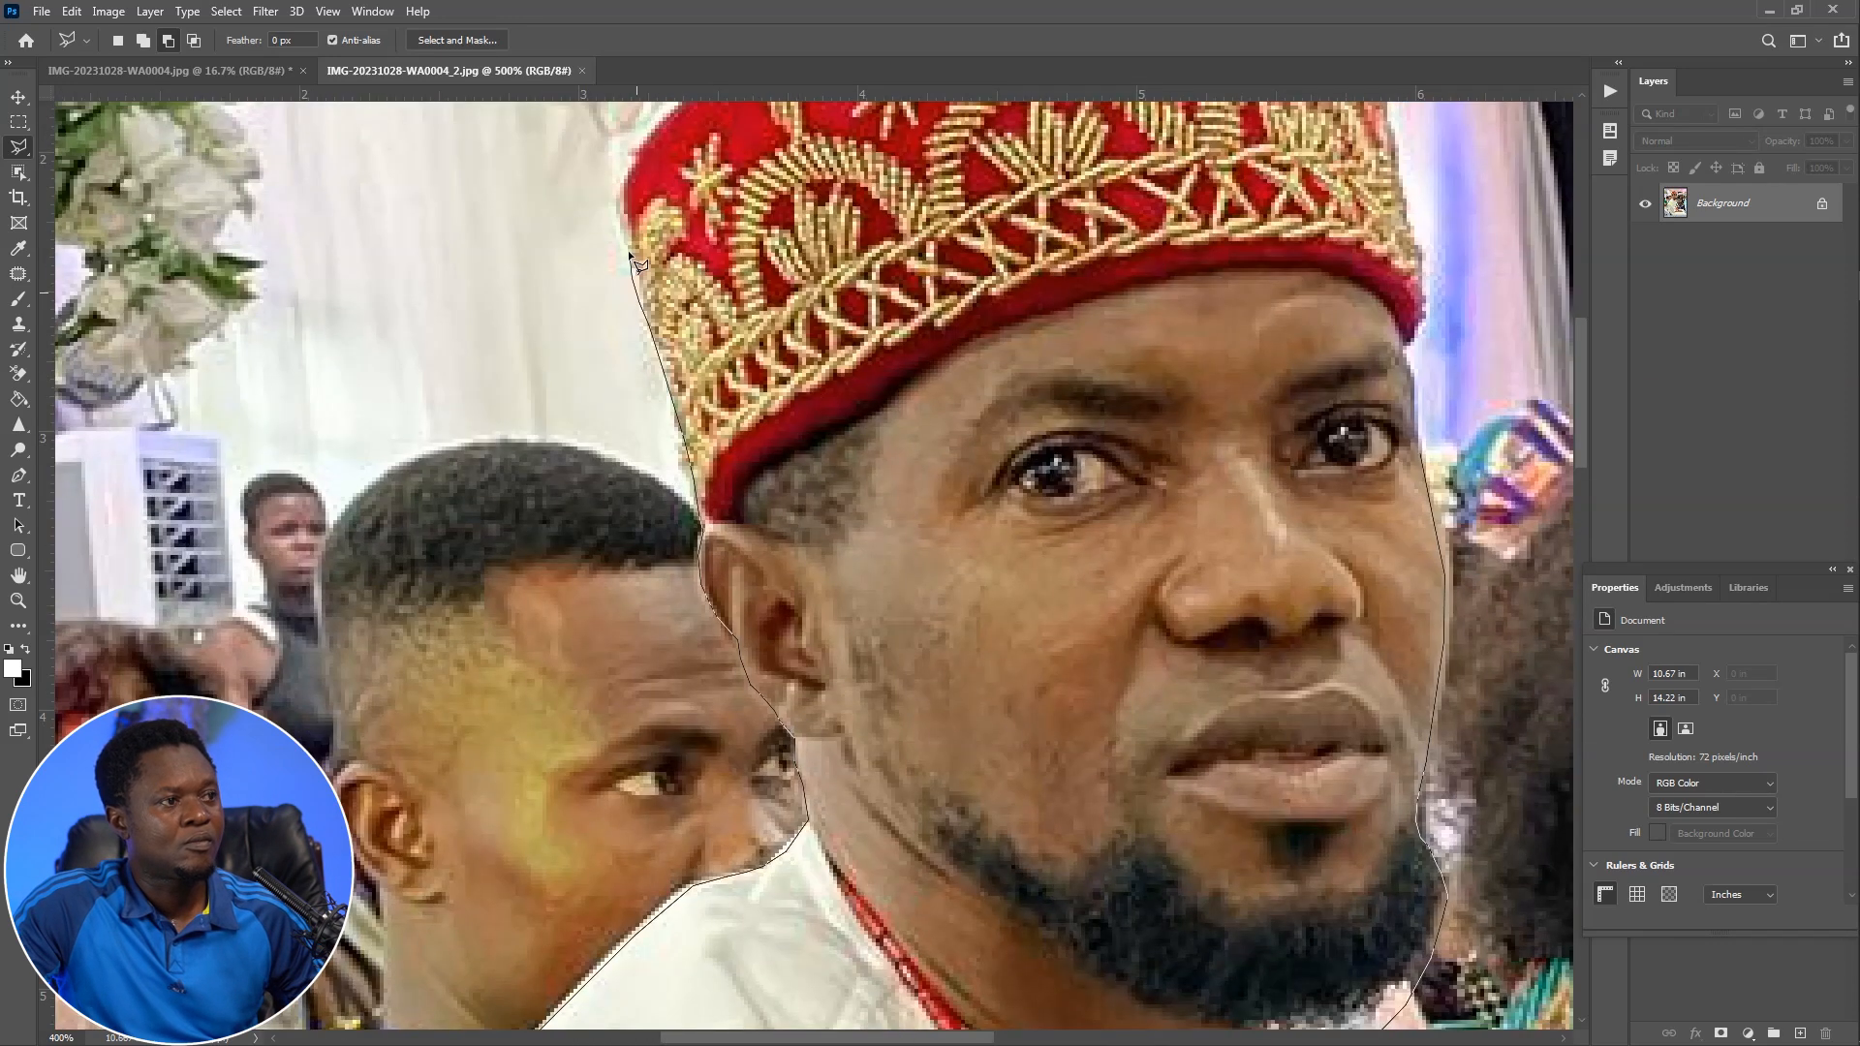
{"action": "left_click_drag", "start_coordinate": [628, 250], "coordinate": [672, 604]}
{"action": "left_click", "coordinate": [728, 446]}
{"action": "left_click", "coordinate": [1462, 788]}
{"action": "key", "text": "ctrl+1"}
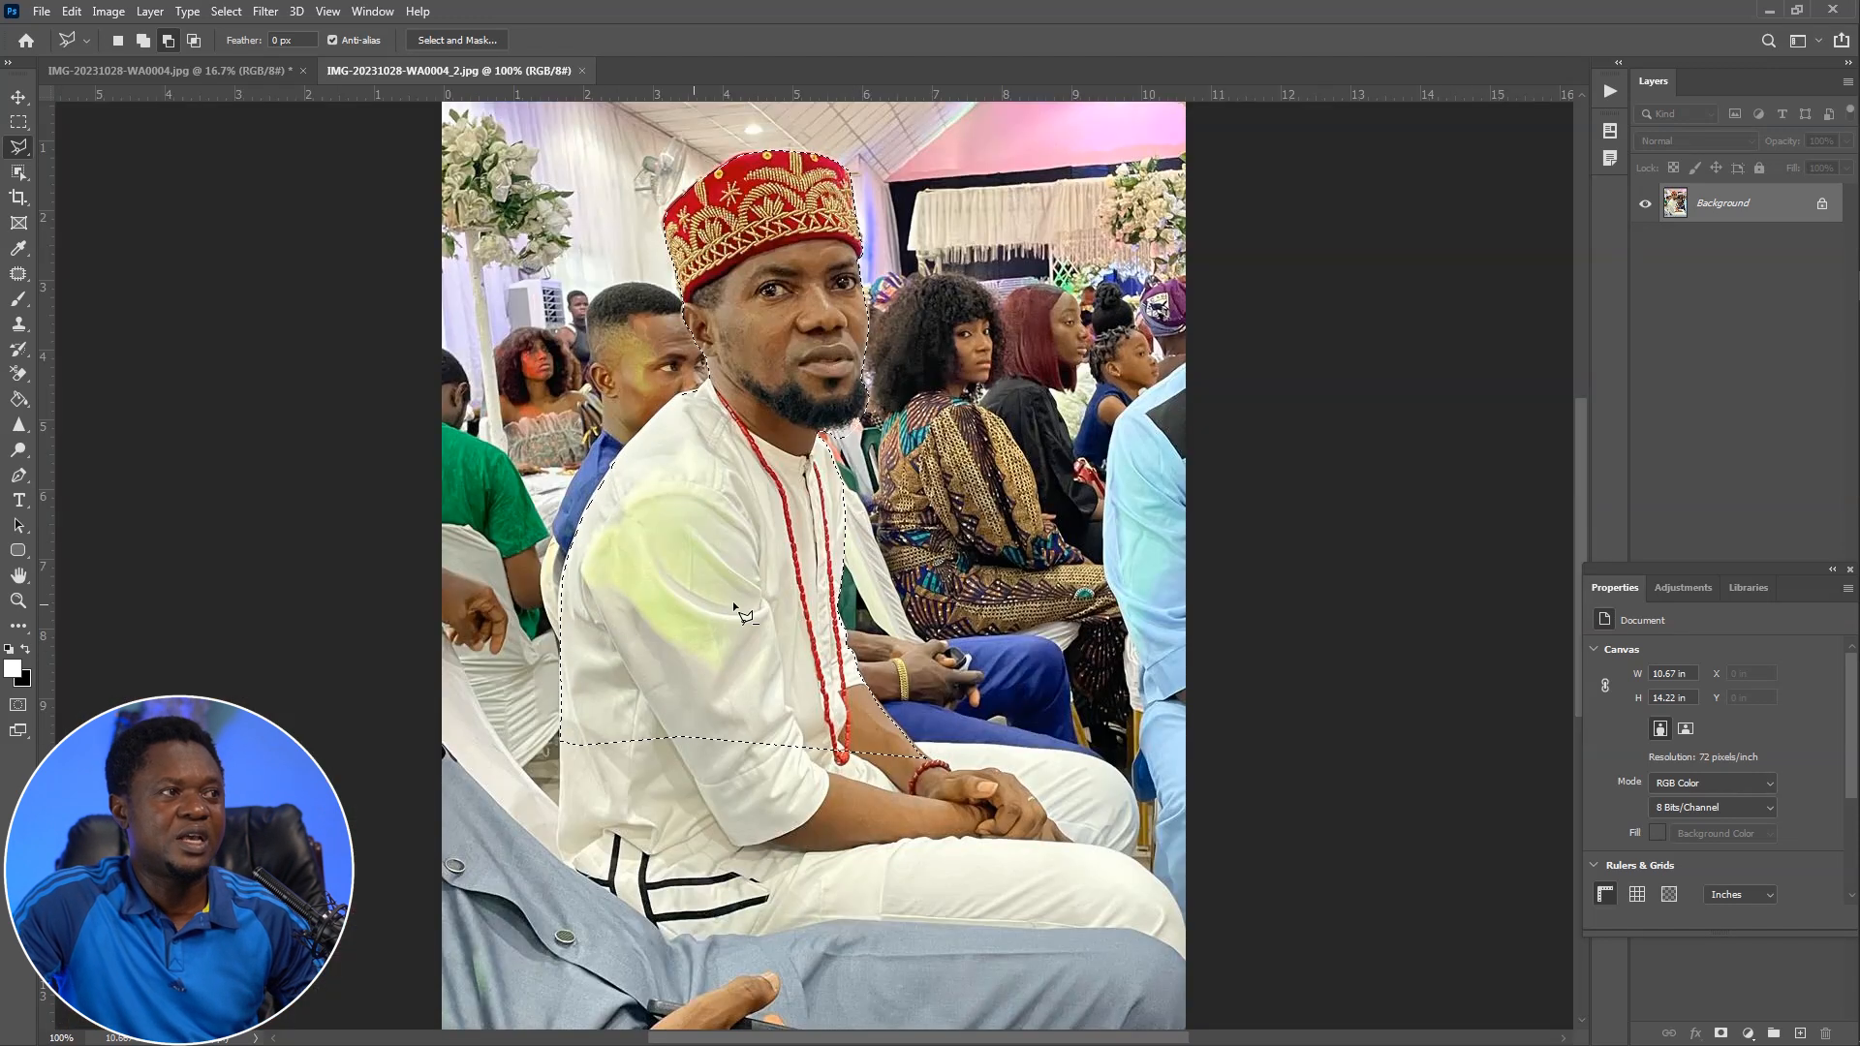
Feather the selection around the man by 2 pixels
{"action": "right_click", "coordinate": [734, 486]}
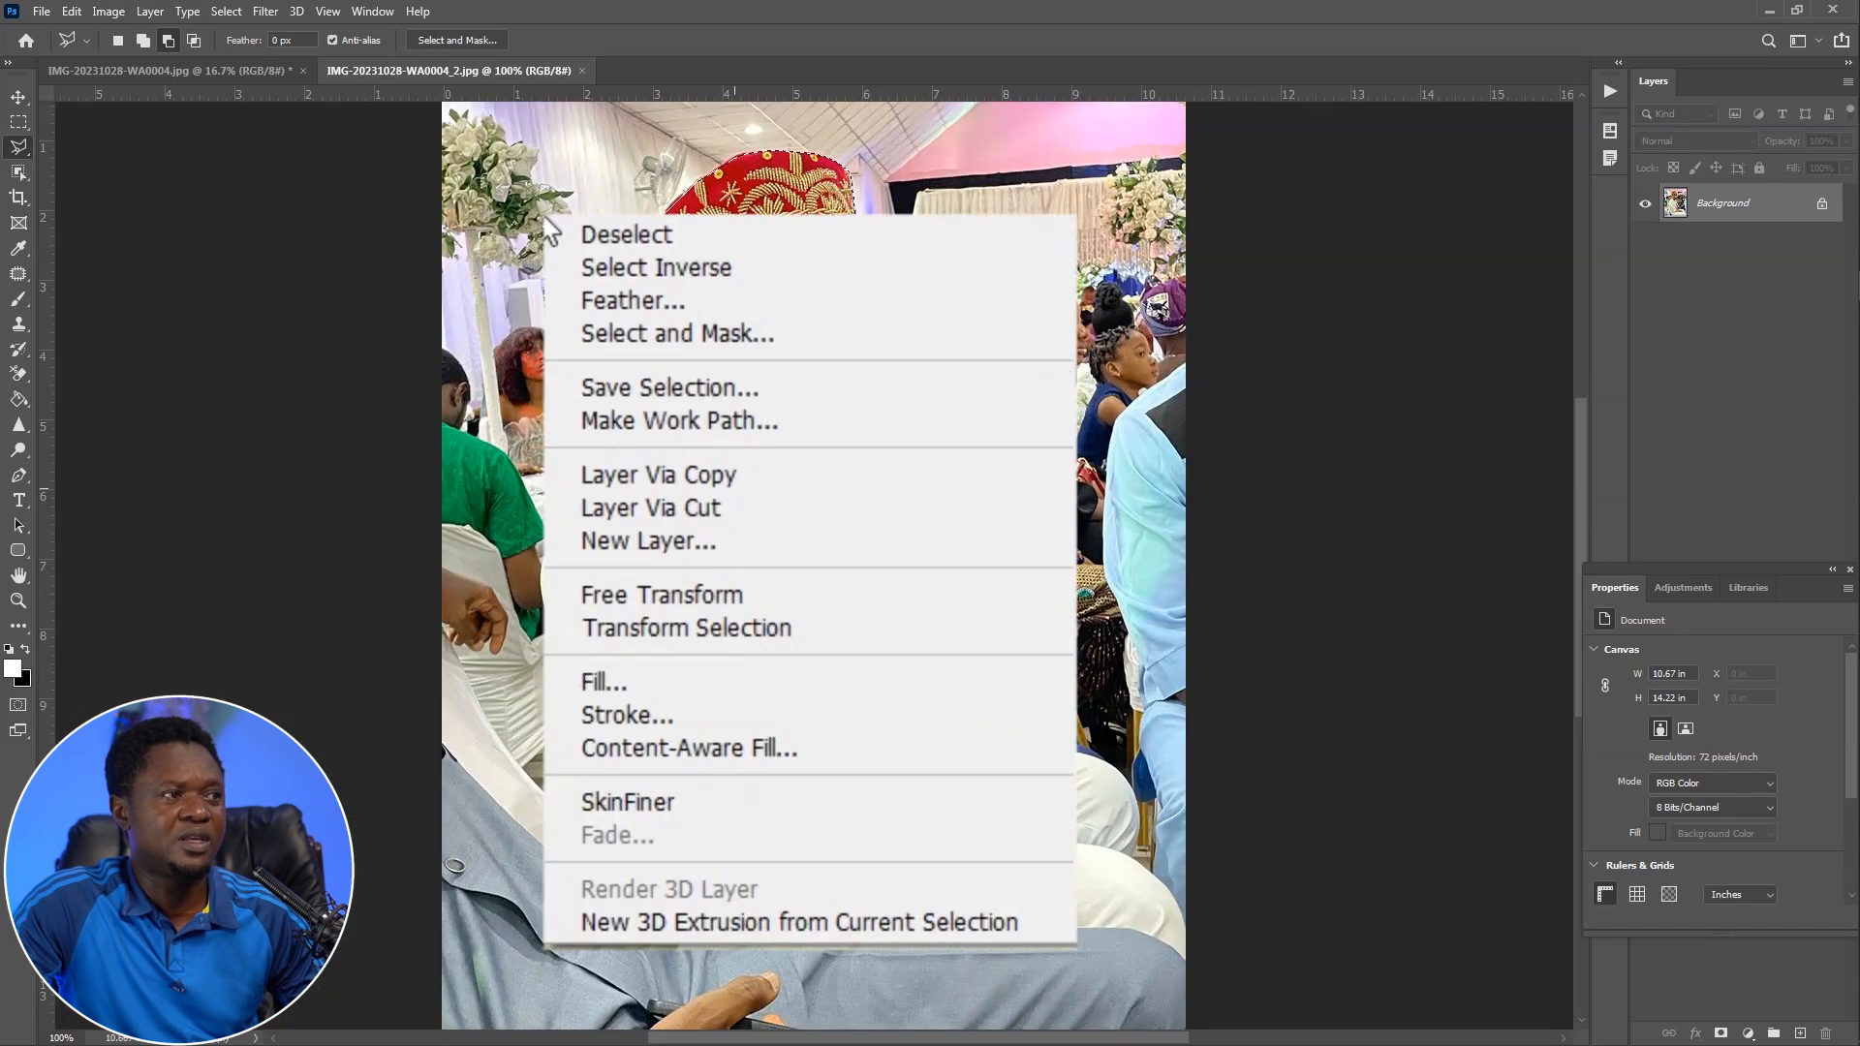
{"action": "left_click", "coordinate": [634, 304]}
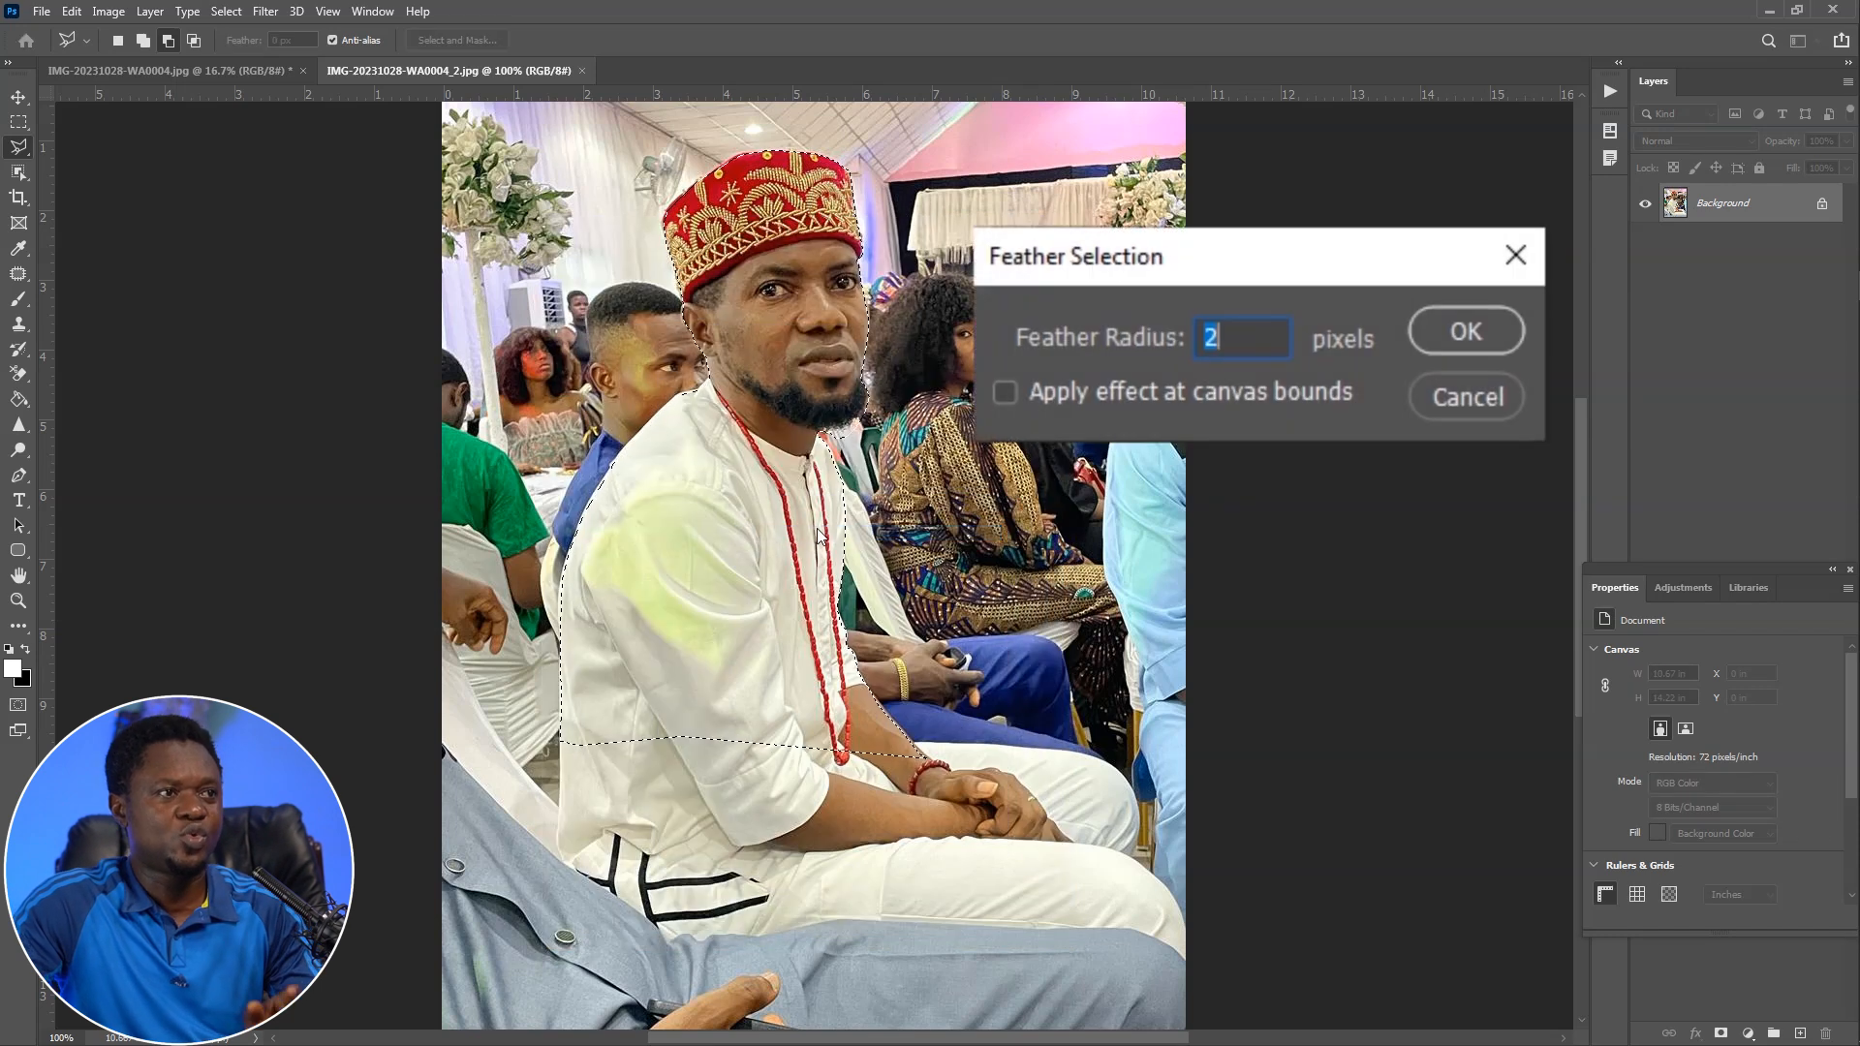
{"action": "key", "text": "Return"}
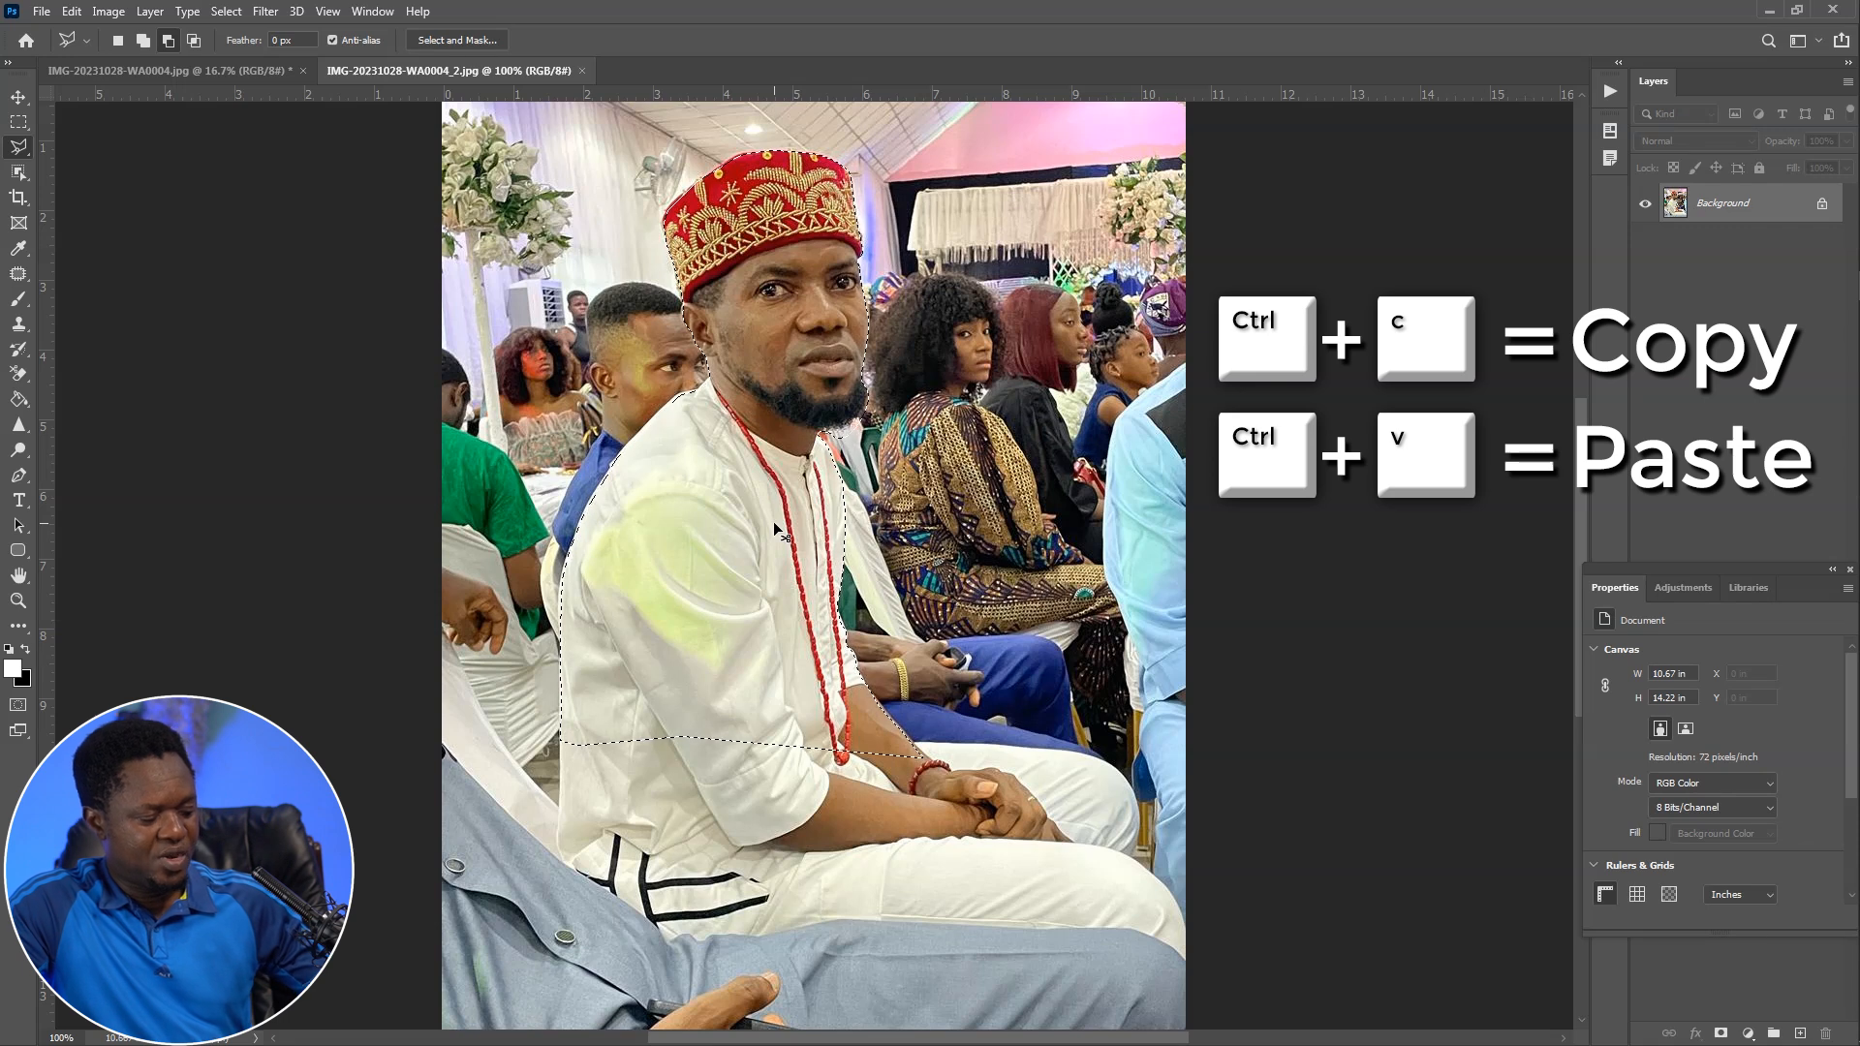
Copy the selected man onto his own layer and add an empty layer above it
{"action": "key", "text": "ctrl+c"}
{"action": "key", "text": "ctrl+v"}
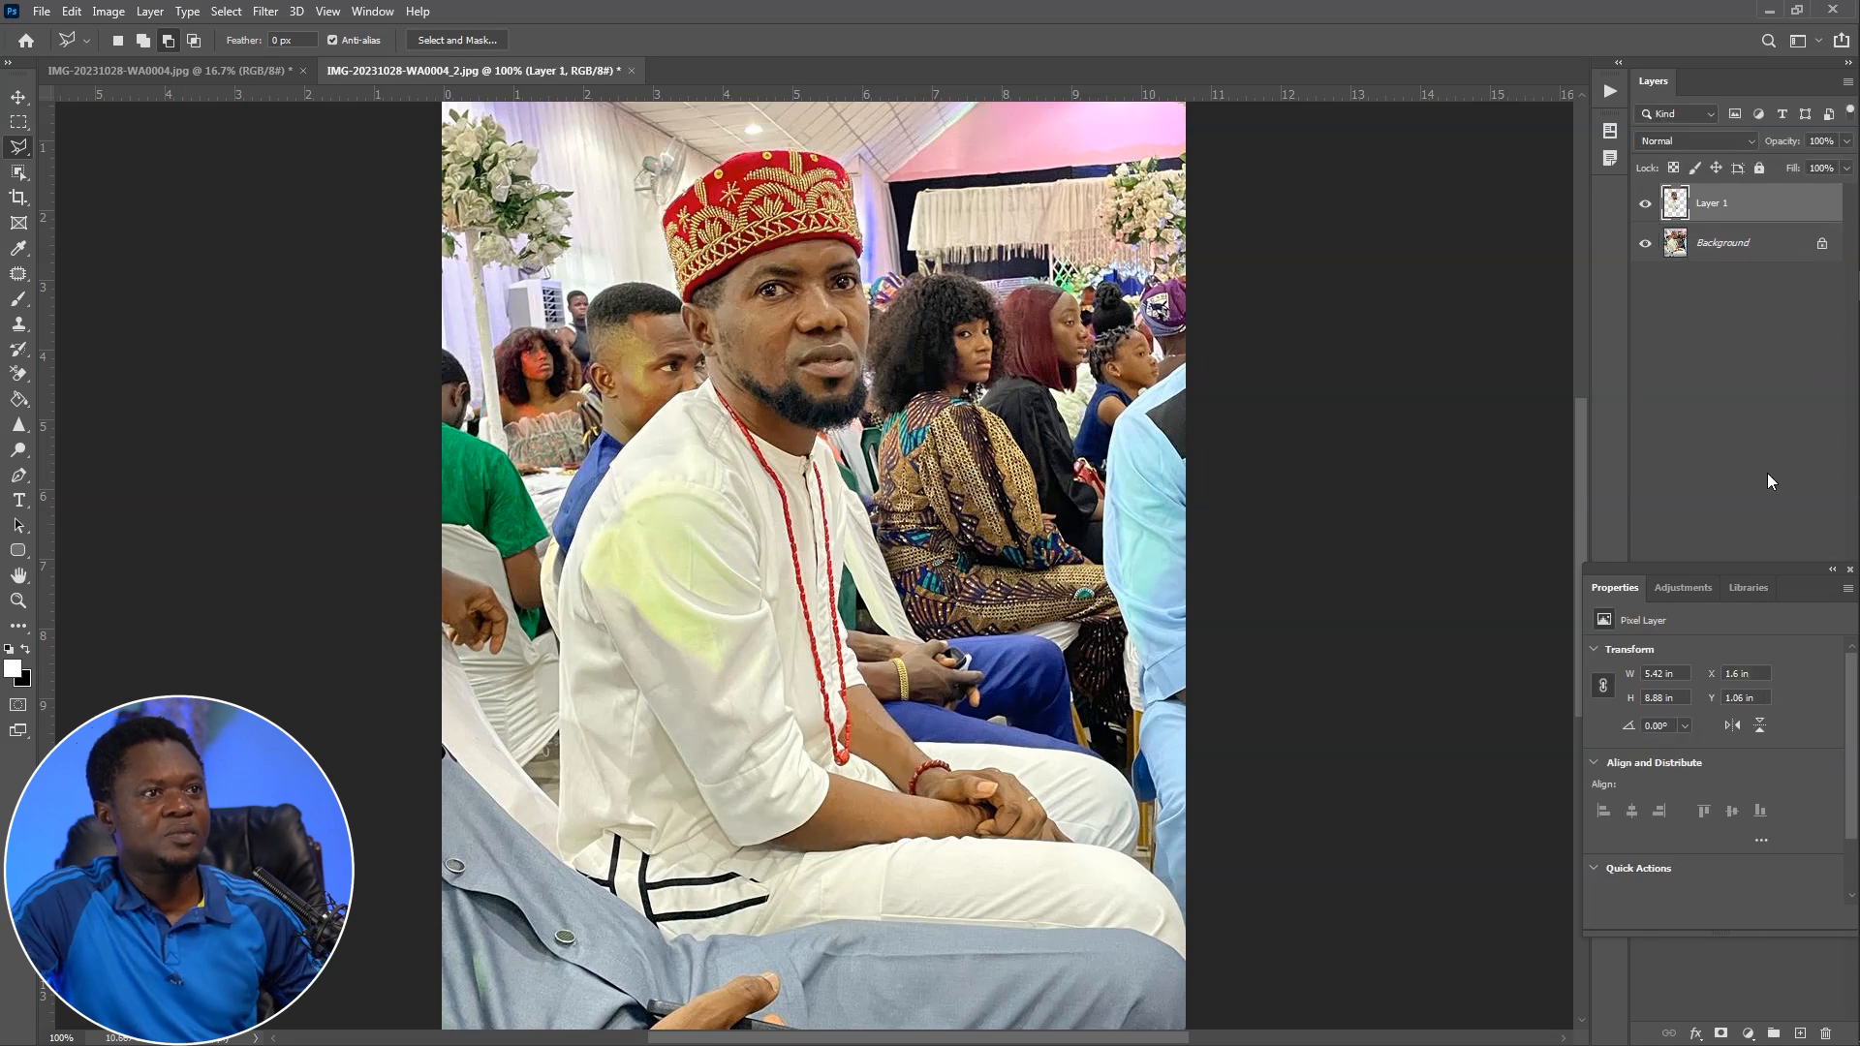
{"action": "left_click", "coordinate": [1741, 1023]}
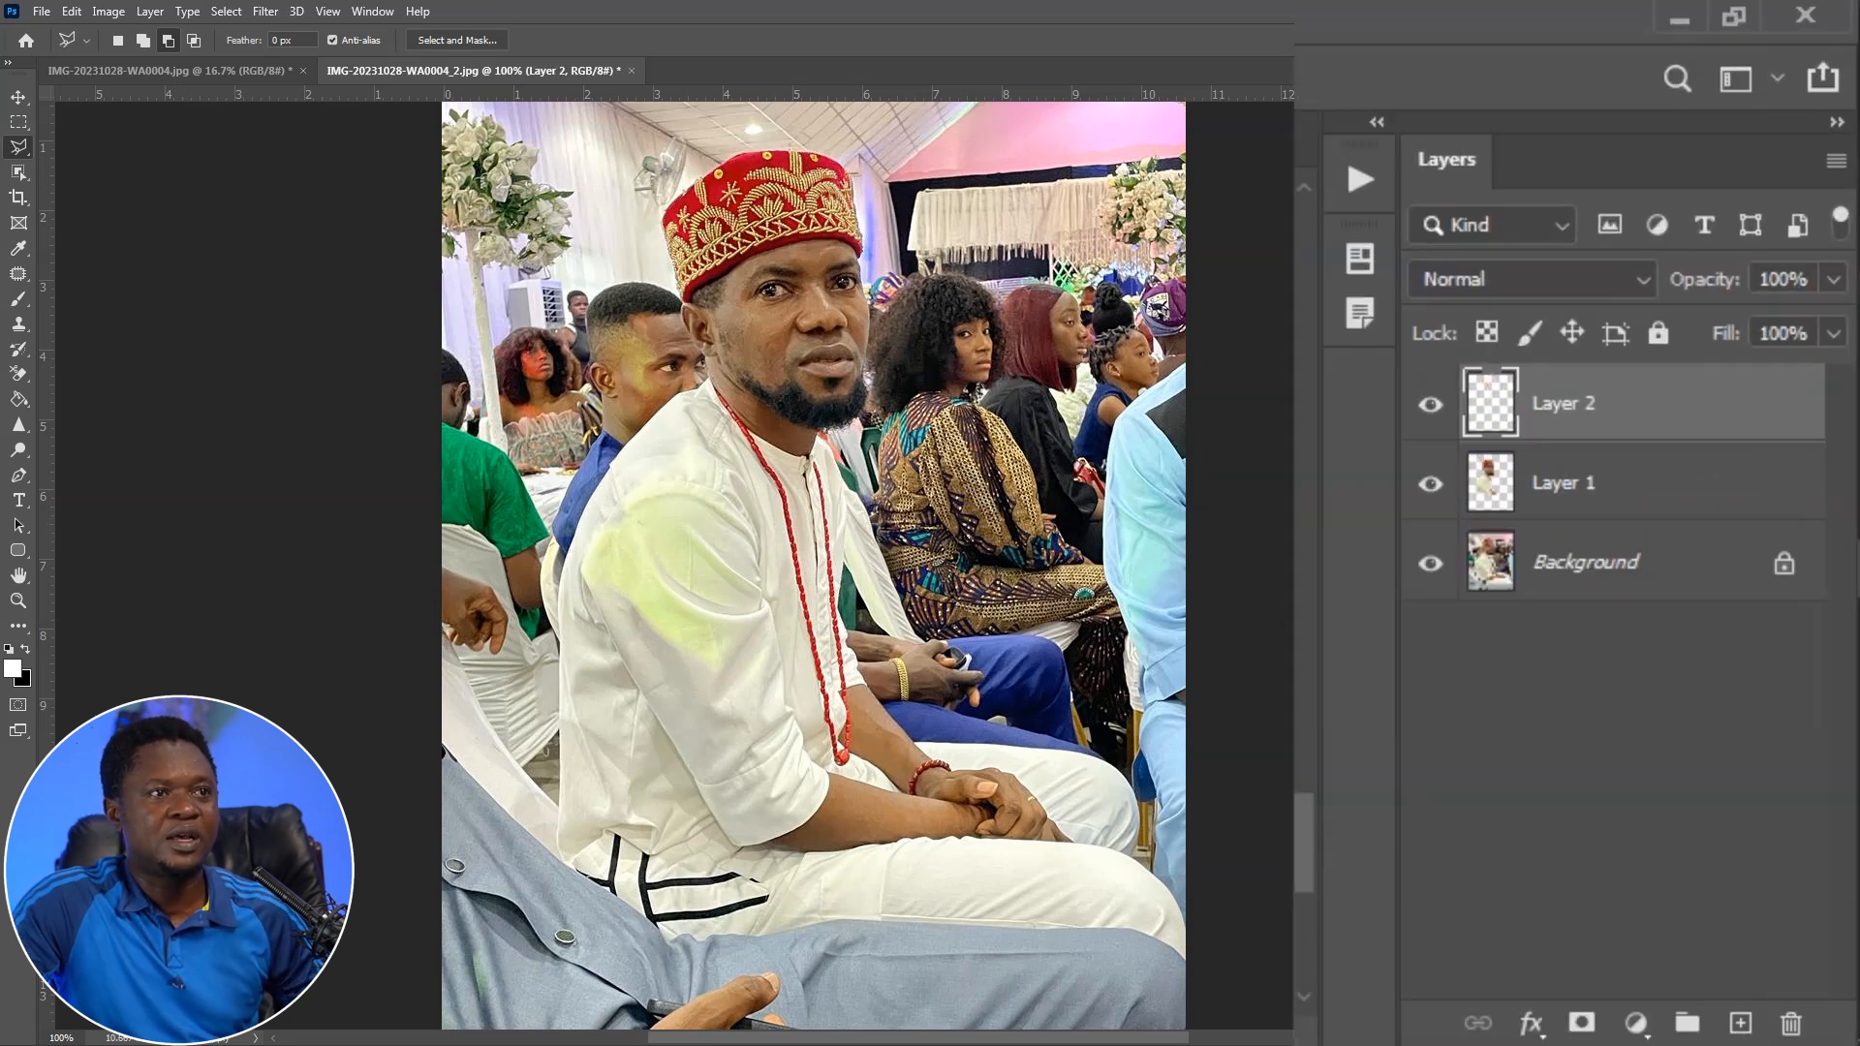
Place the empty layer beneath the man's cut-out layer and fill it with white
{"action": "left_click_drag", "start_coordinate": [1624, 418], "coordinate": [1582, 532]}
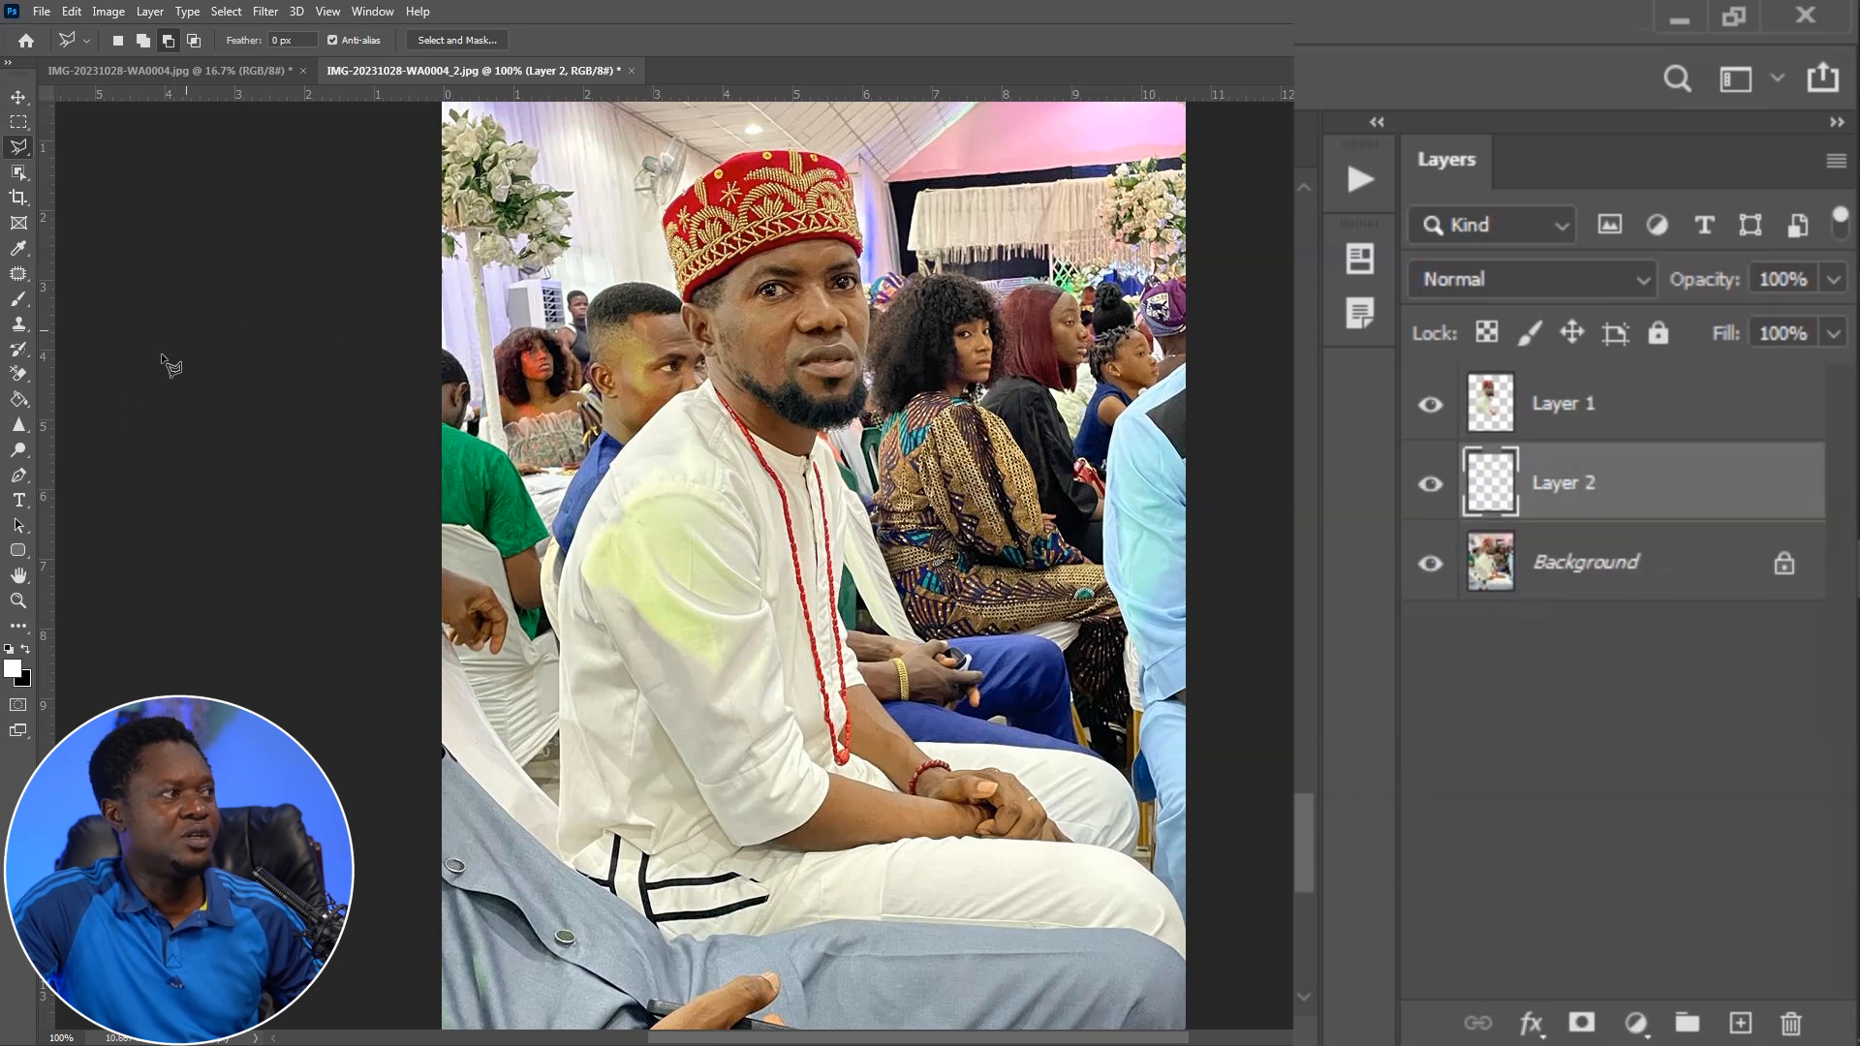
{"action": "left_click", "coordinate": [18, 399]}
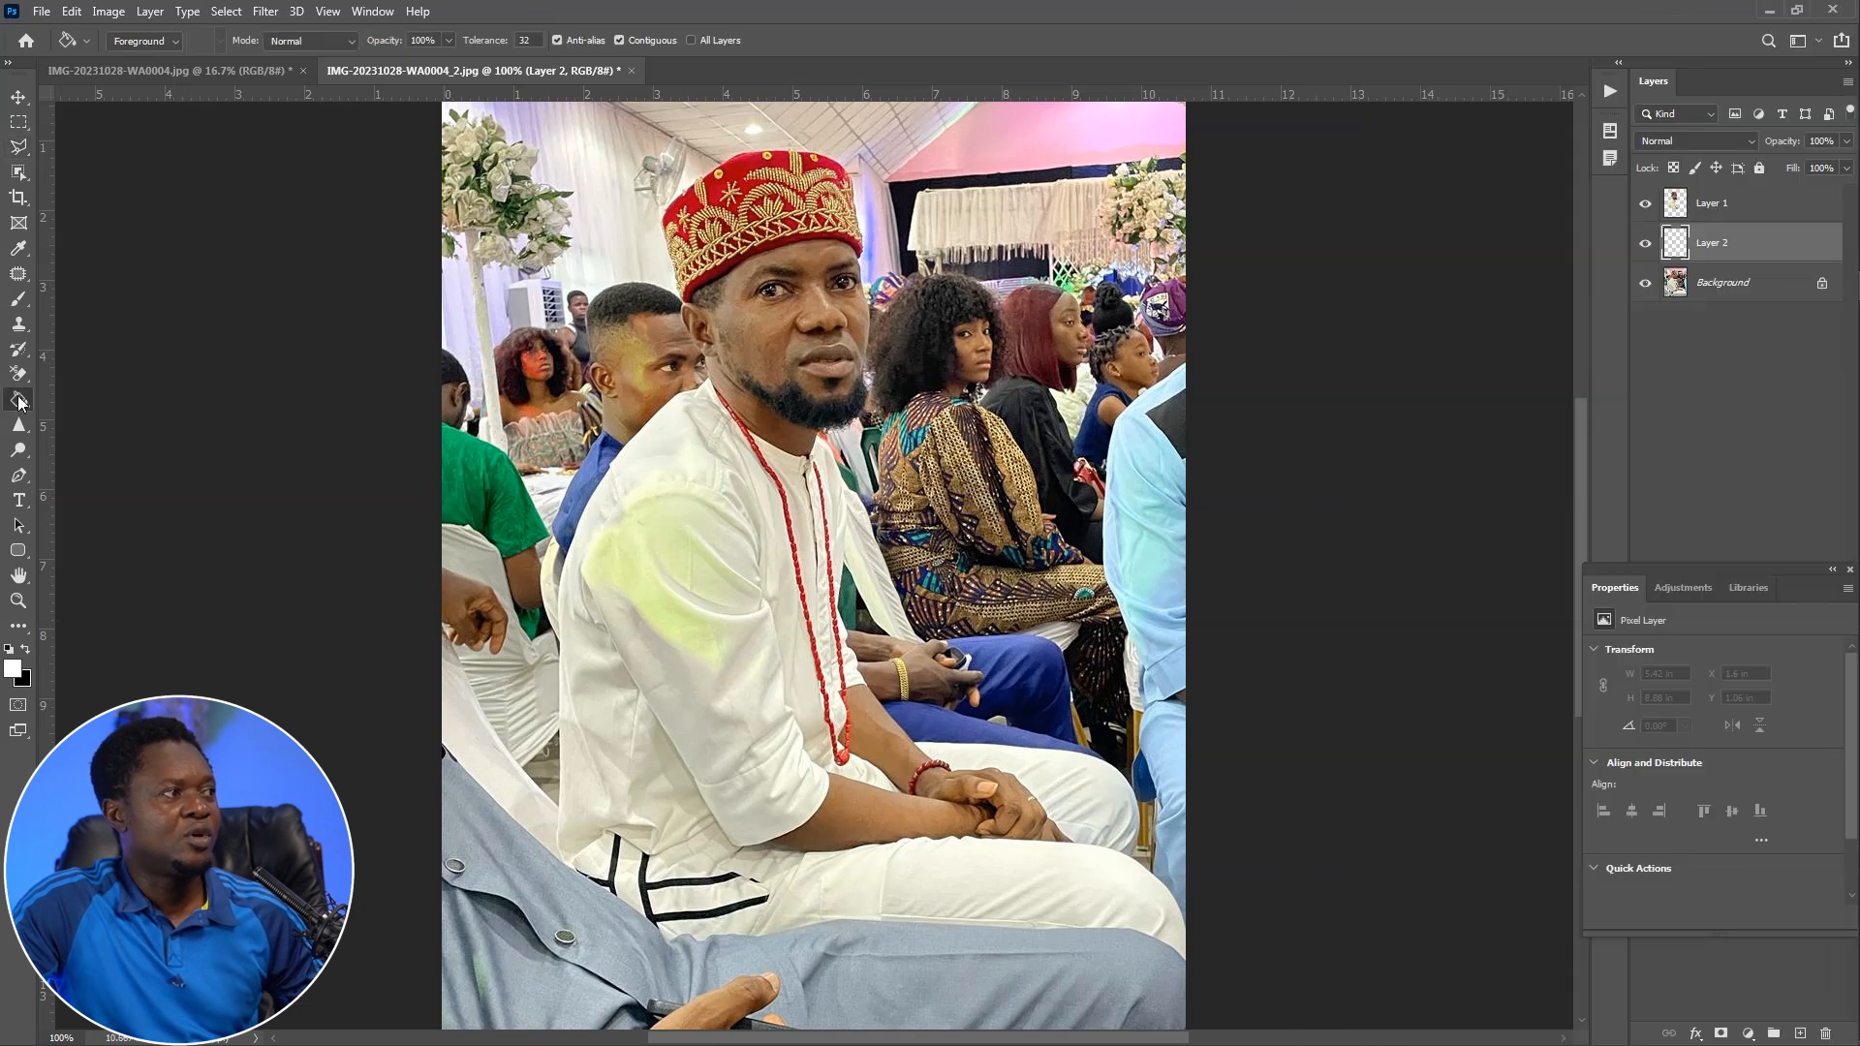
{"action": "left_click", "coordinate": [1027, 461]}
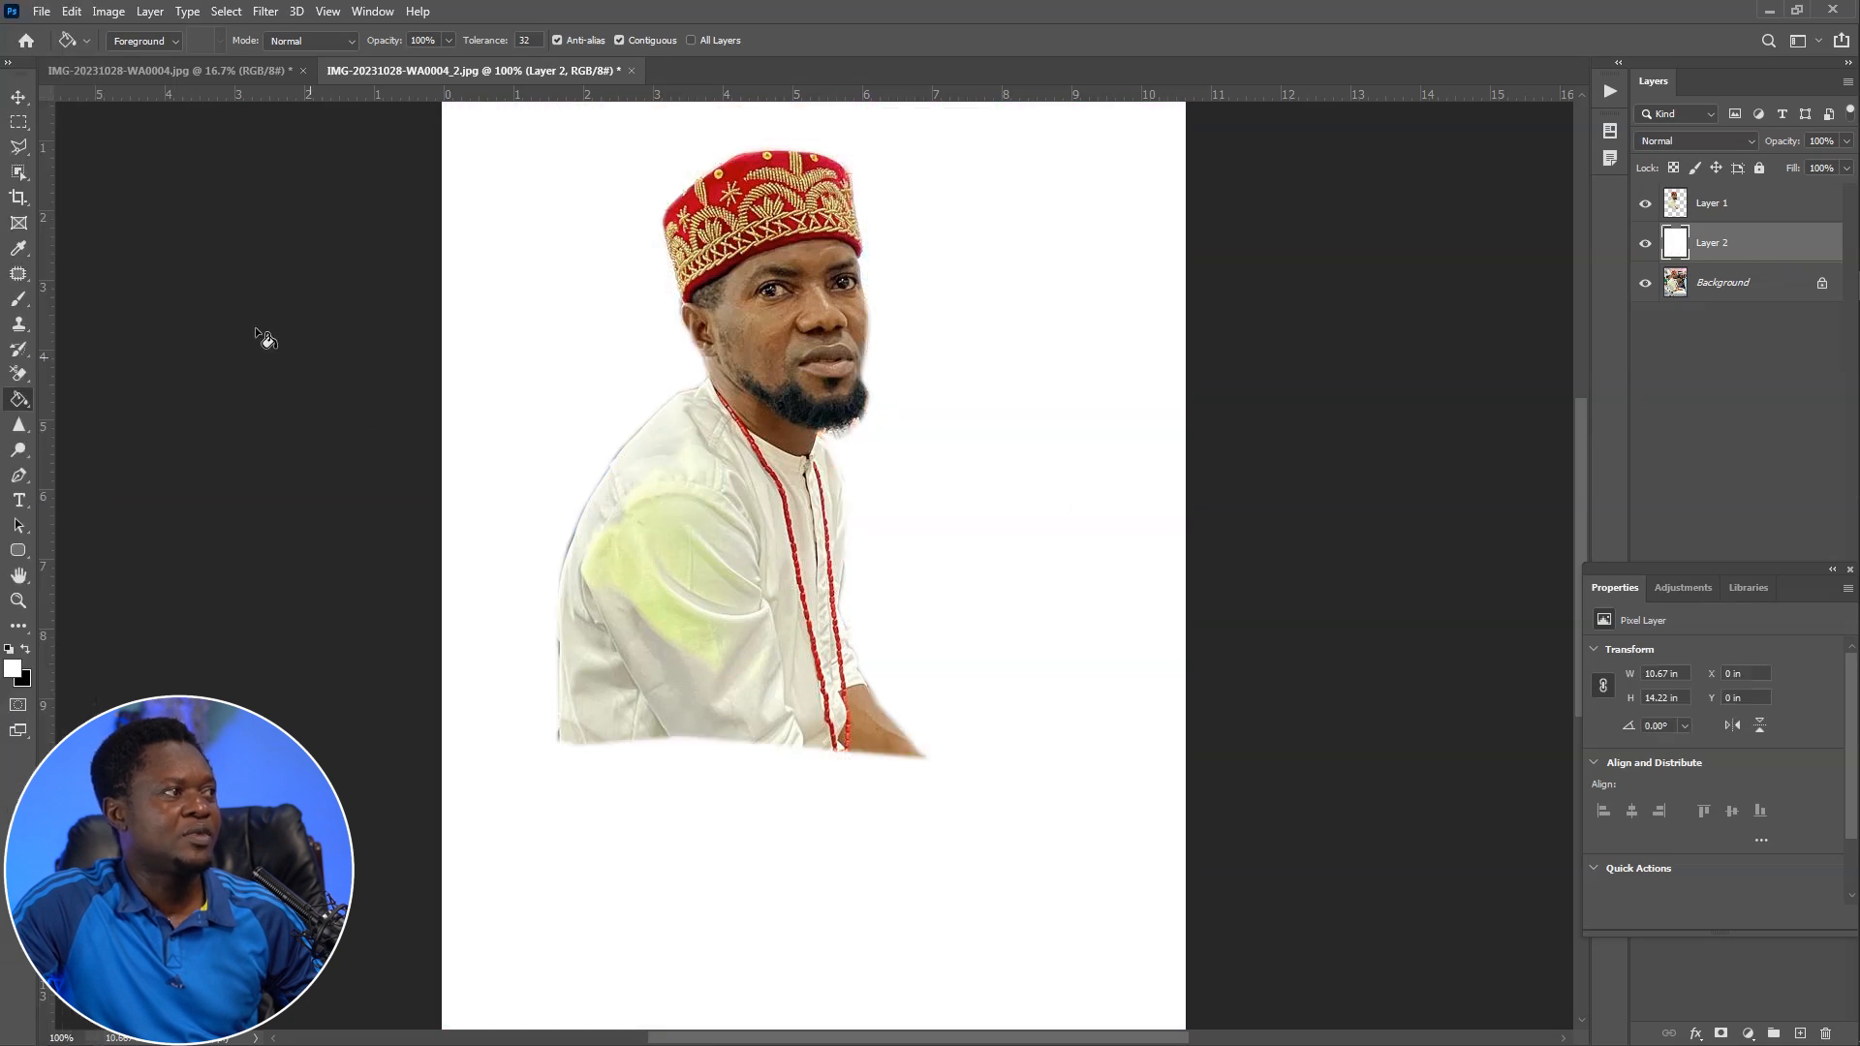
Reposition the man's cut-out and scale it up to about 182% so he fills the white canvas
{"action": "left_click", "coordinate": [17, 97]}
{"action": "left_click_drag", "start_coordinate": [797, 360], "coordinate": [740, 648]}
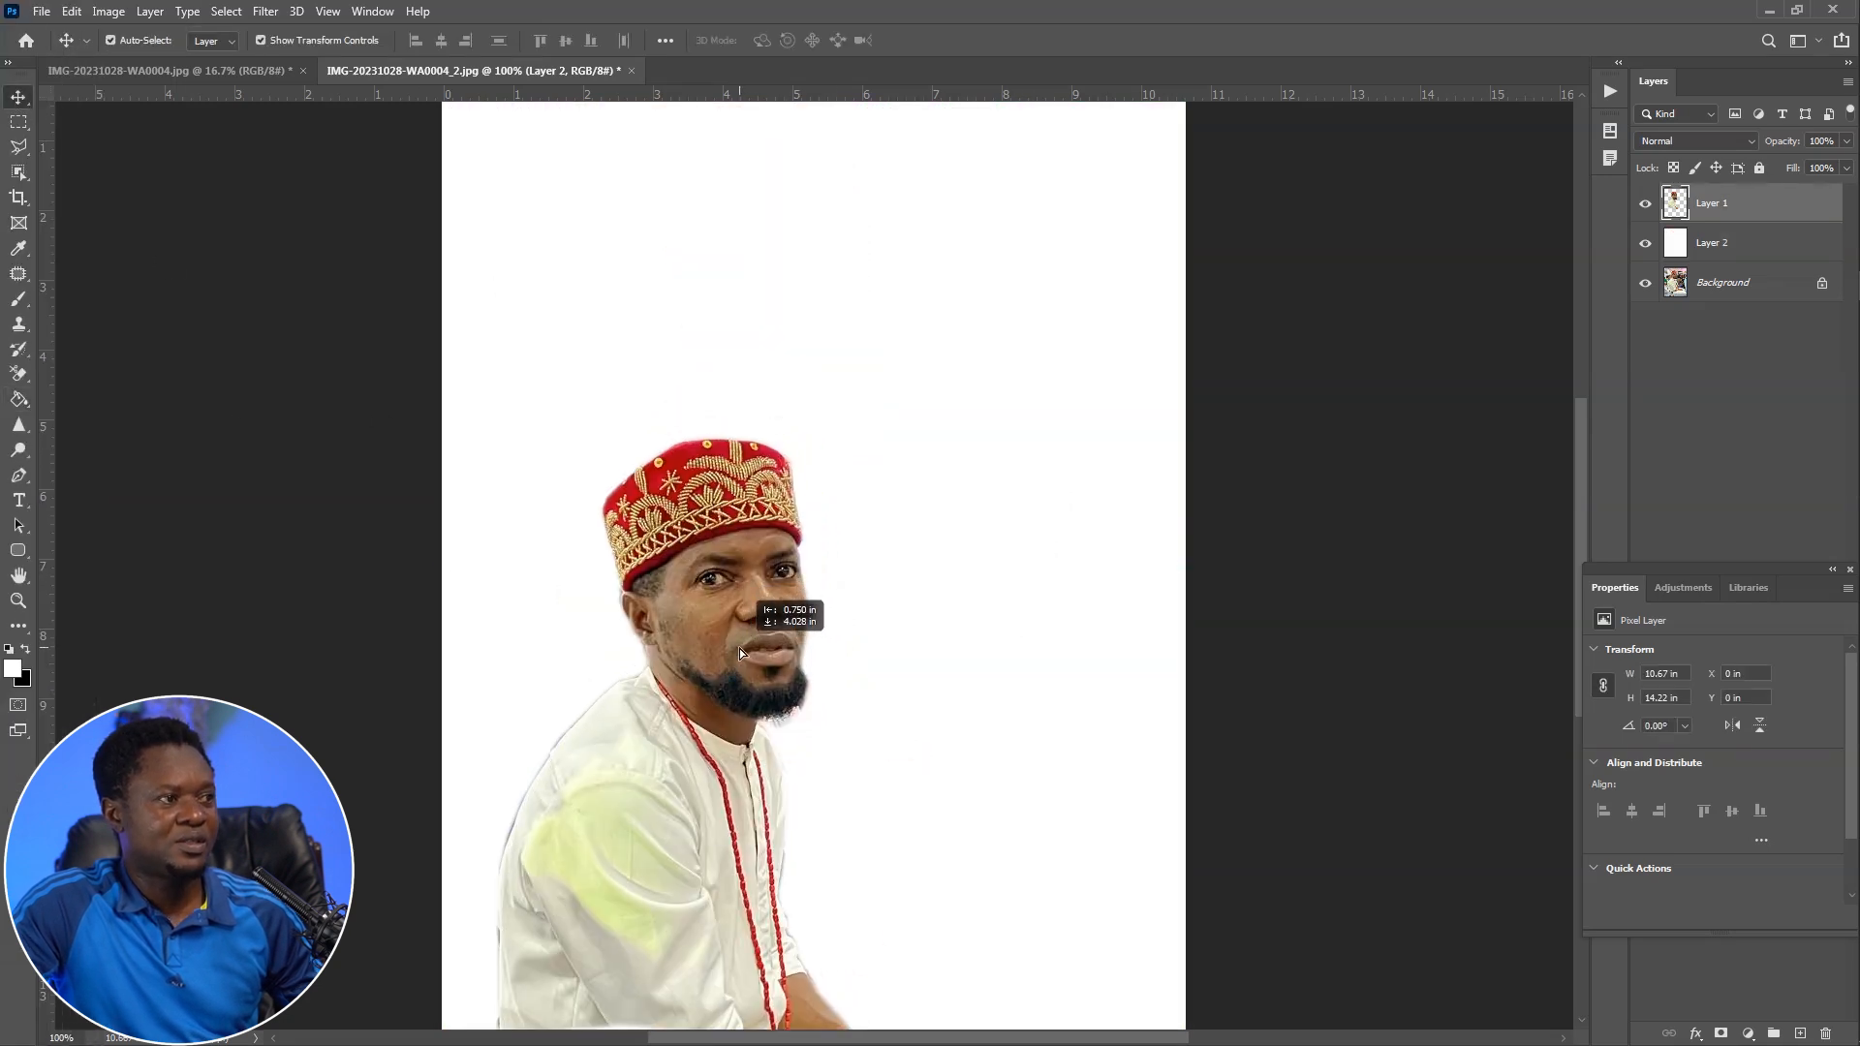
{"action": "left_click_drag", "start_coordinate": [870, 432], "coordinate": [1135, 206]}
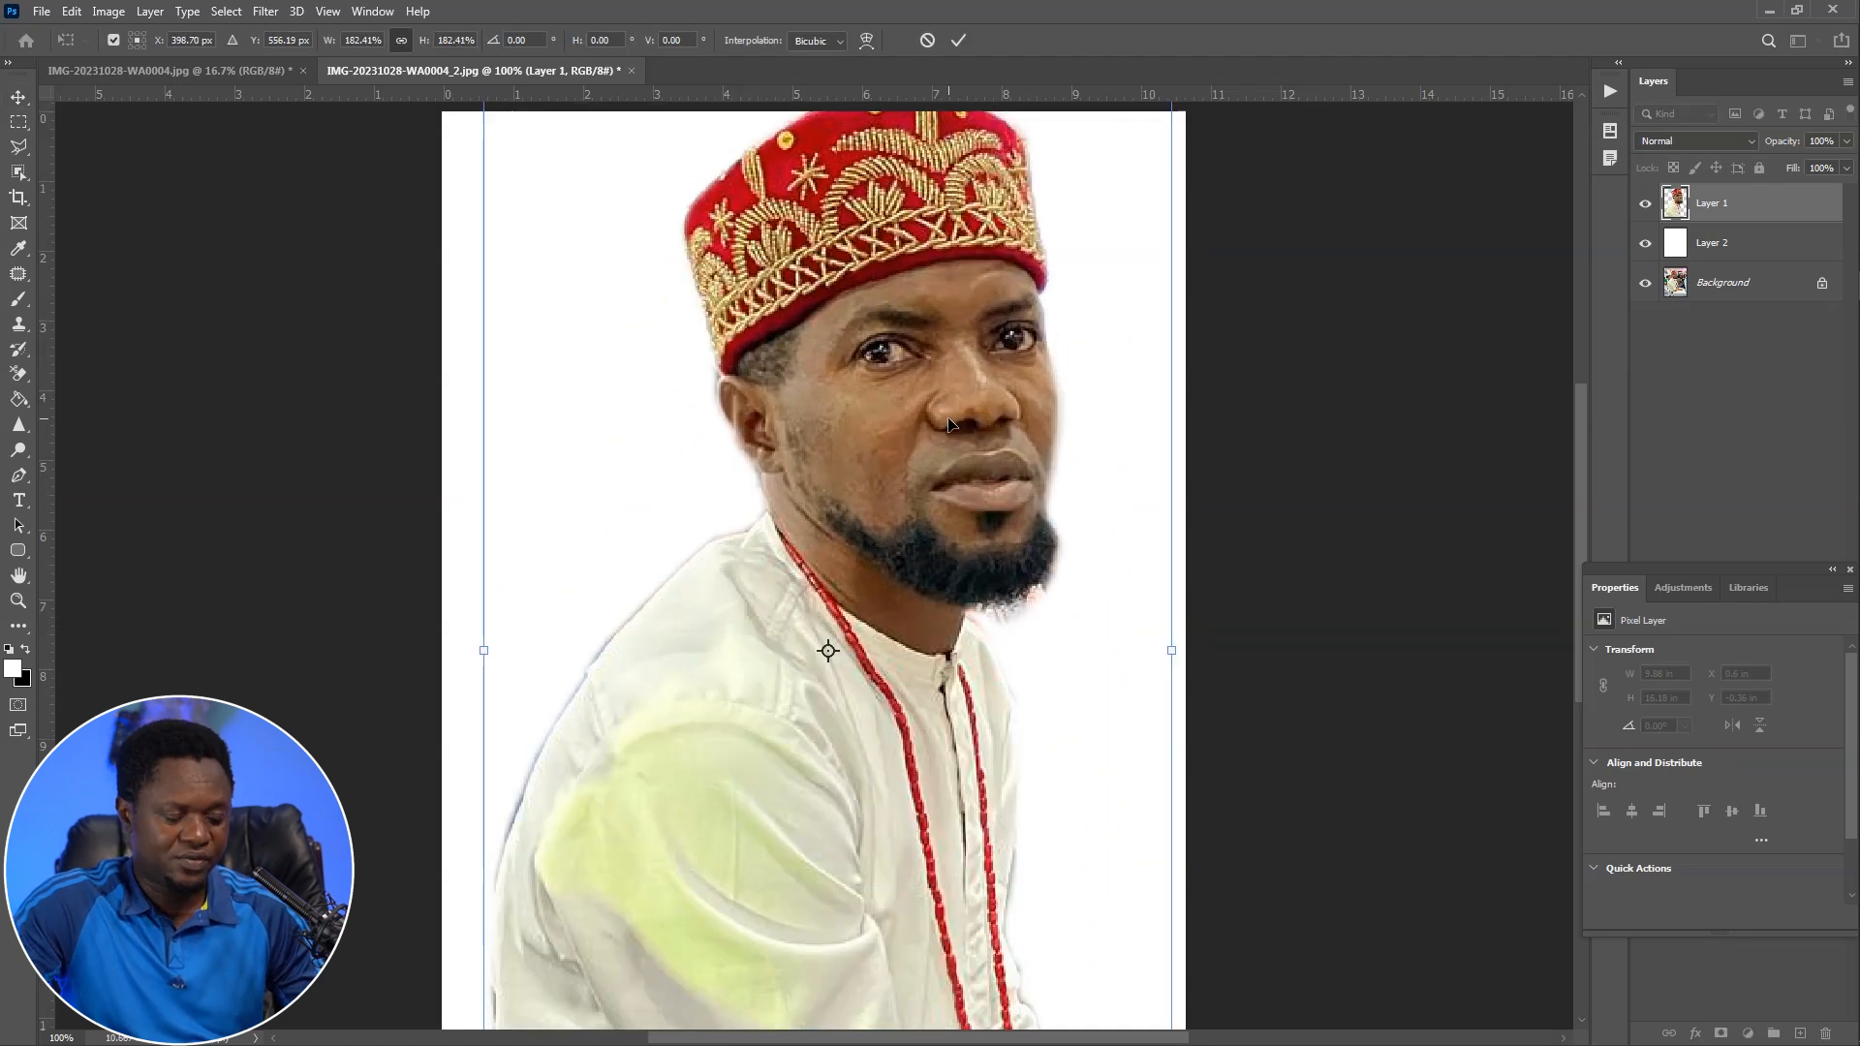
{"action": "key", "text": "ctrl+minus"}
{"action": "key", "text": "ctrl+minus"}
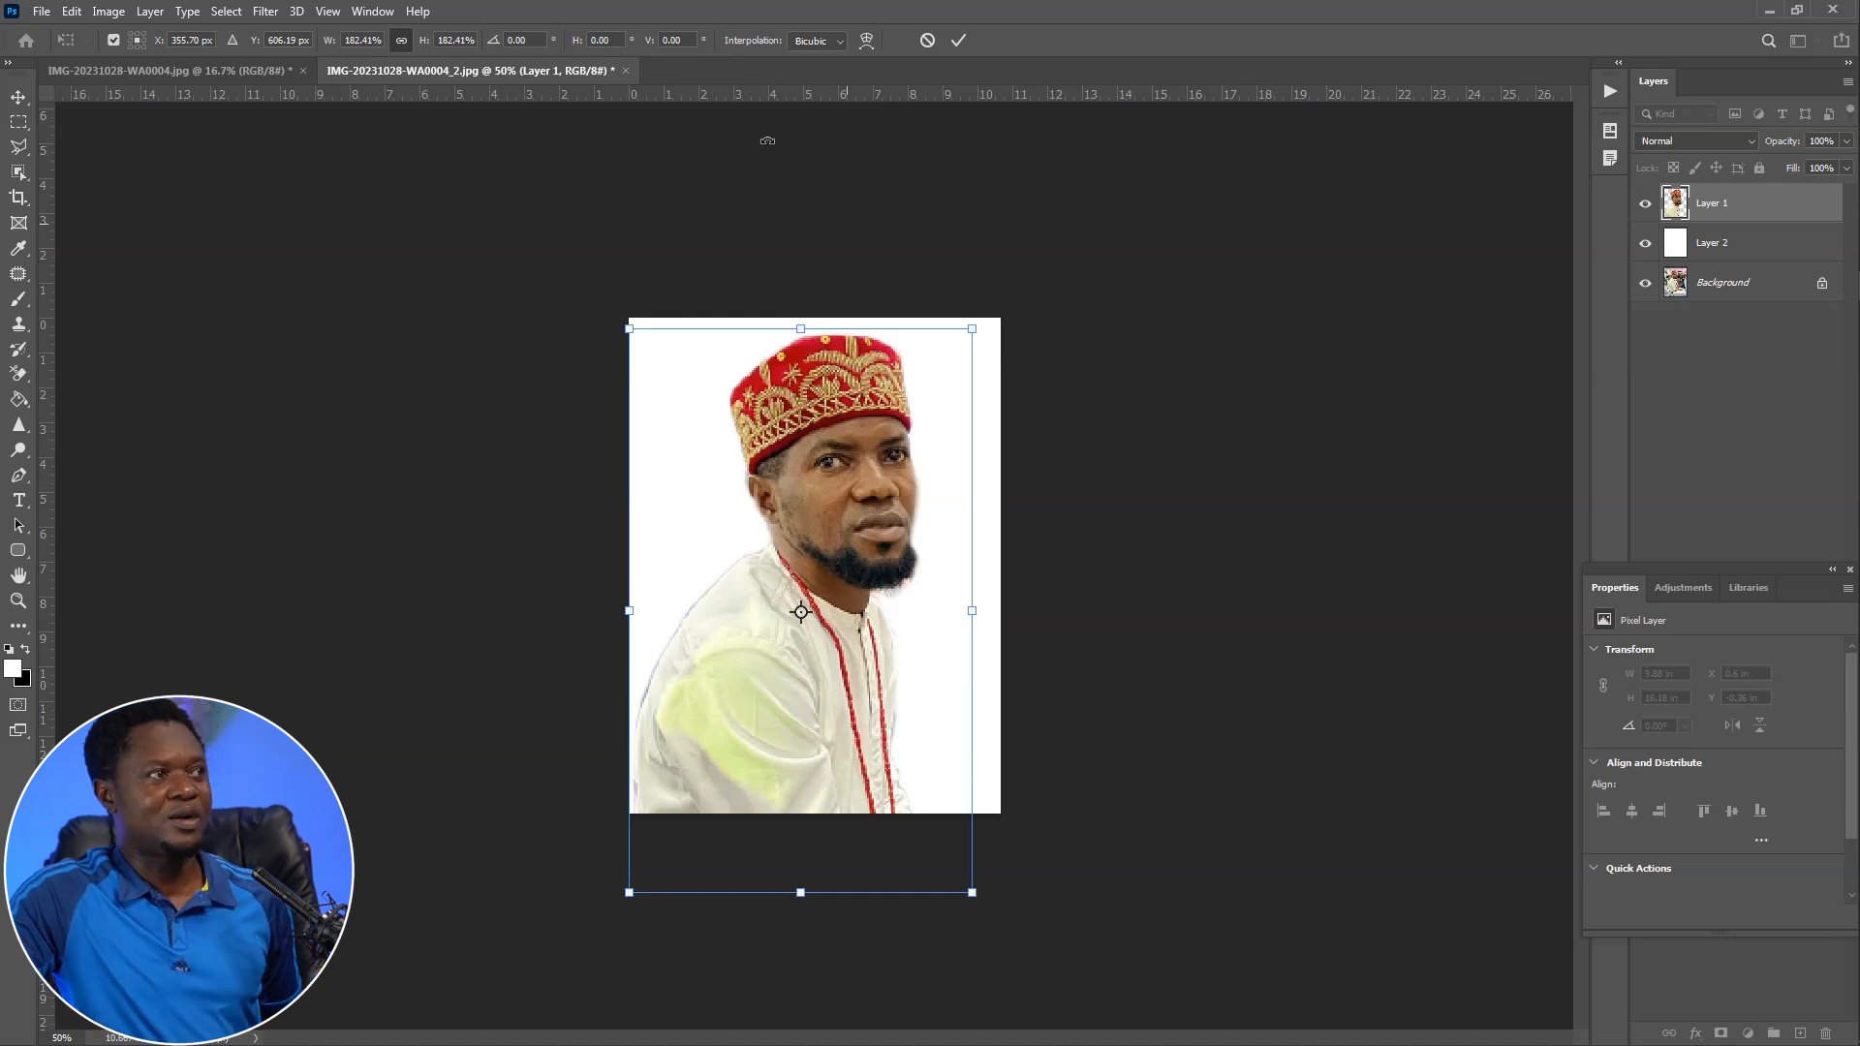
{"action": "key", "text": "Return"}
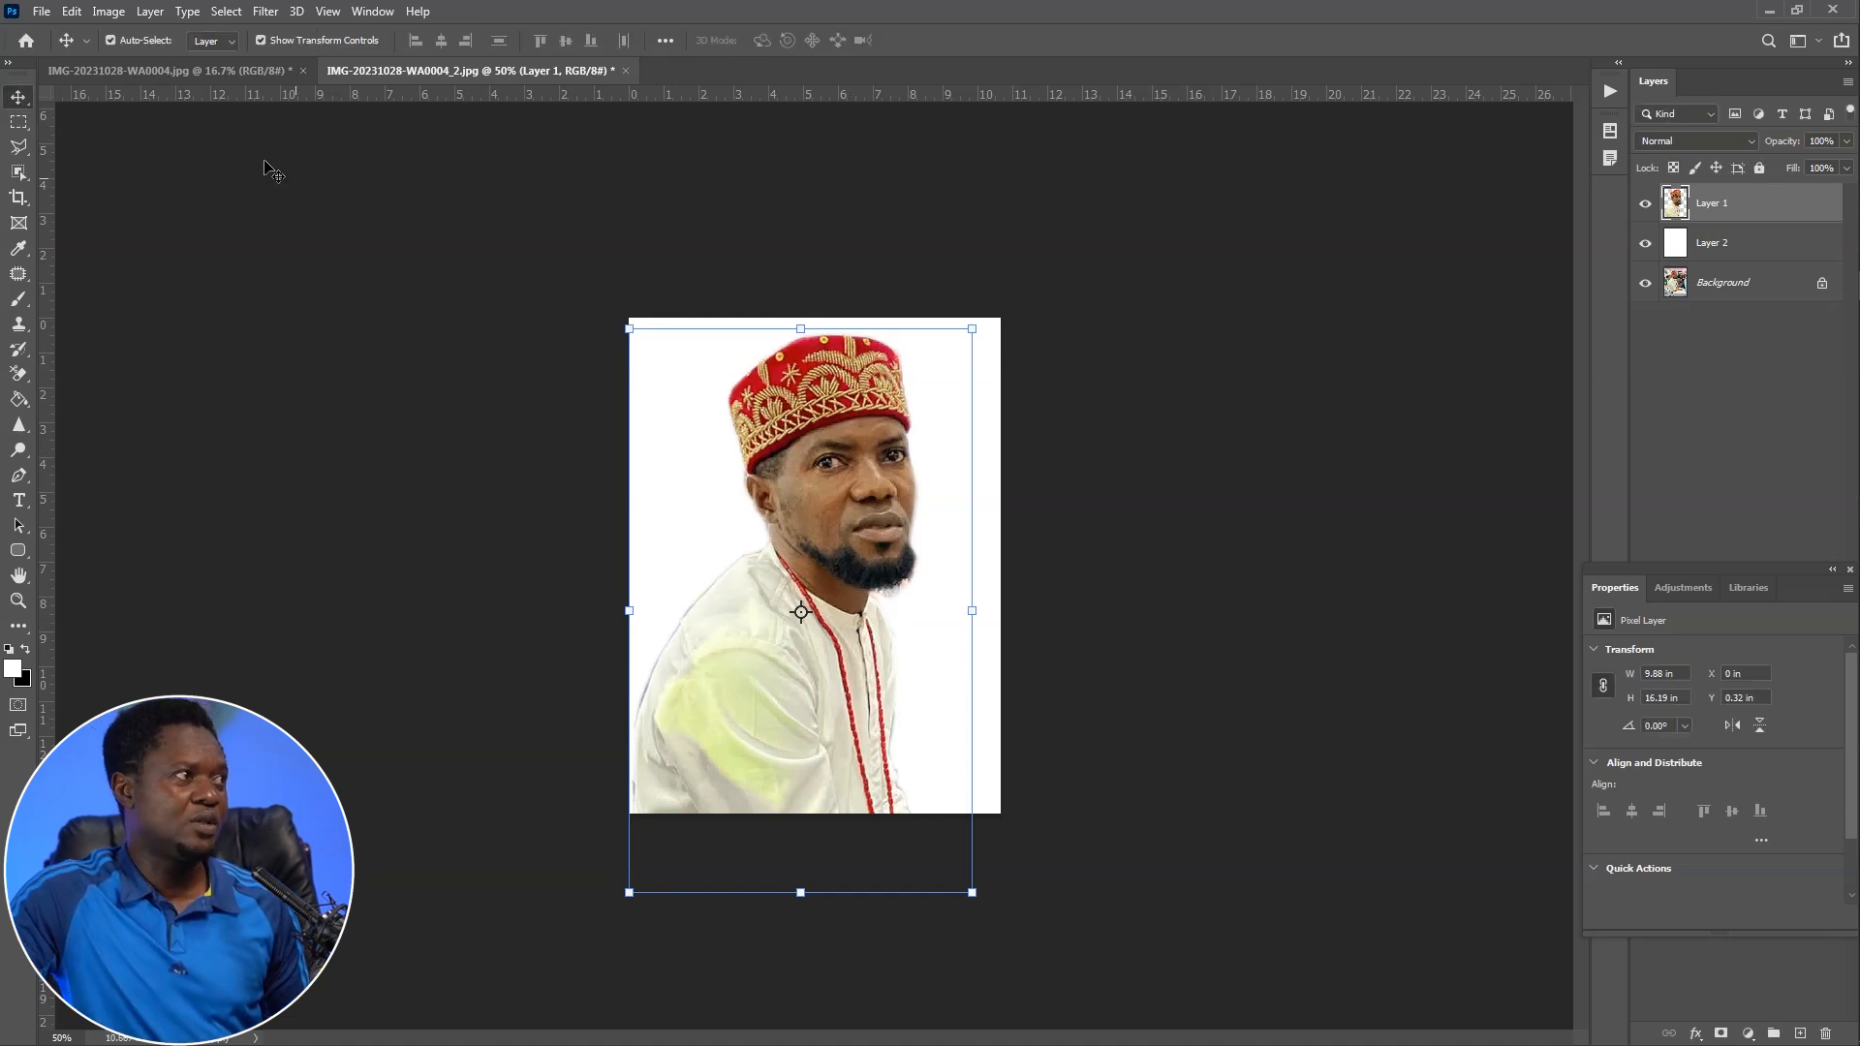
In IMG-20231028-WA0004.jpg, start a polygonal lasso outline at the front edge of the man's cap and down past his eye
{"action": "left_click", "coordinate": [190, 69]}
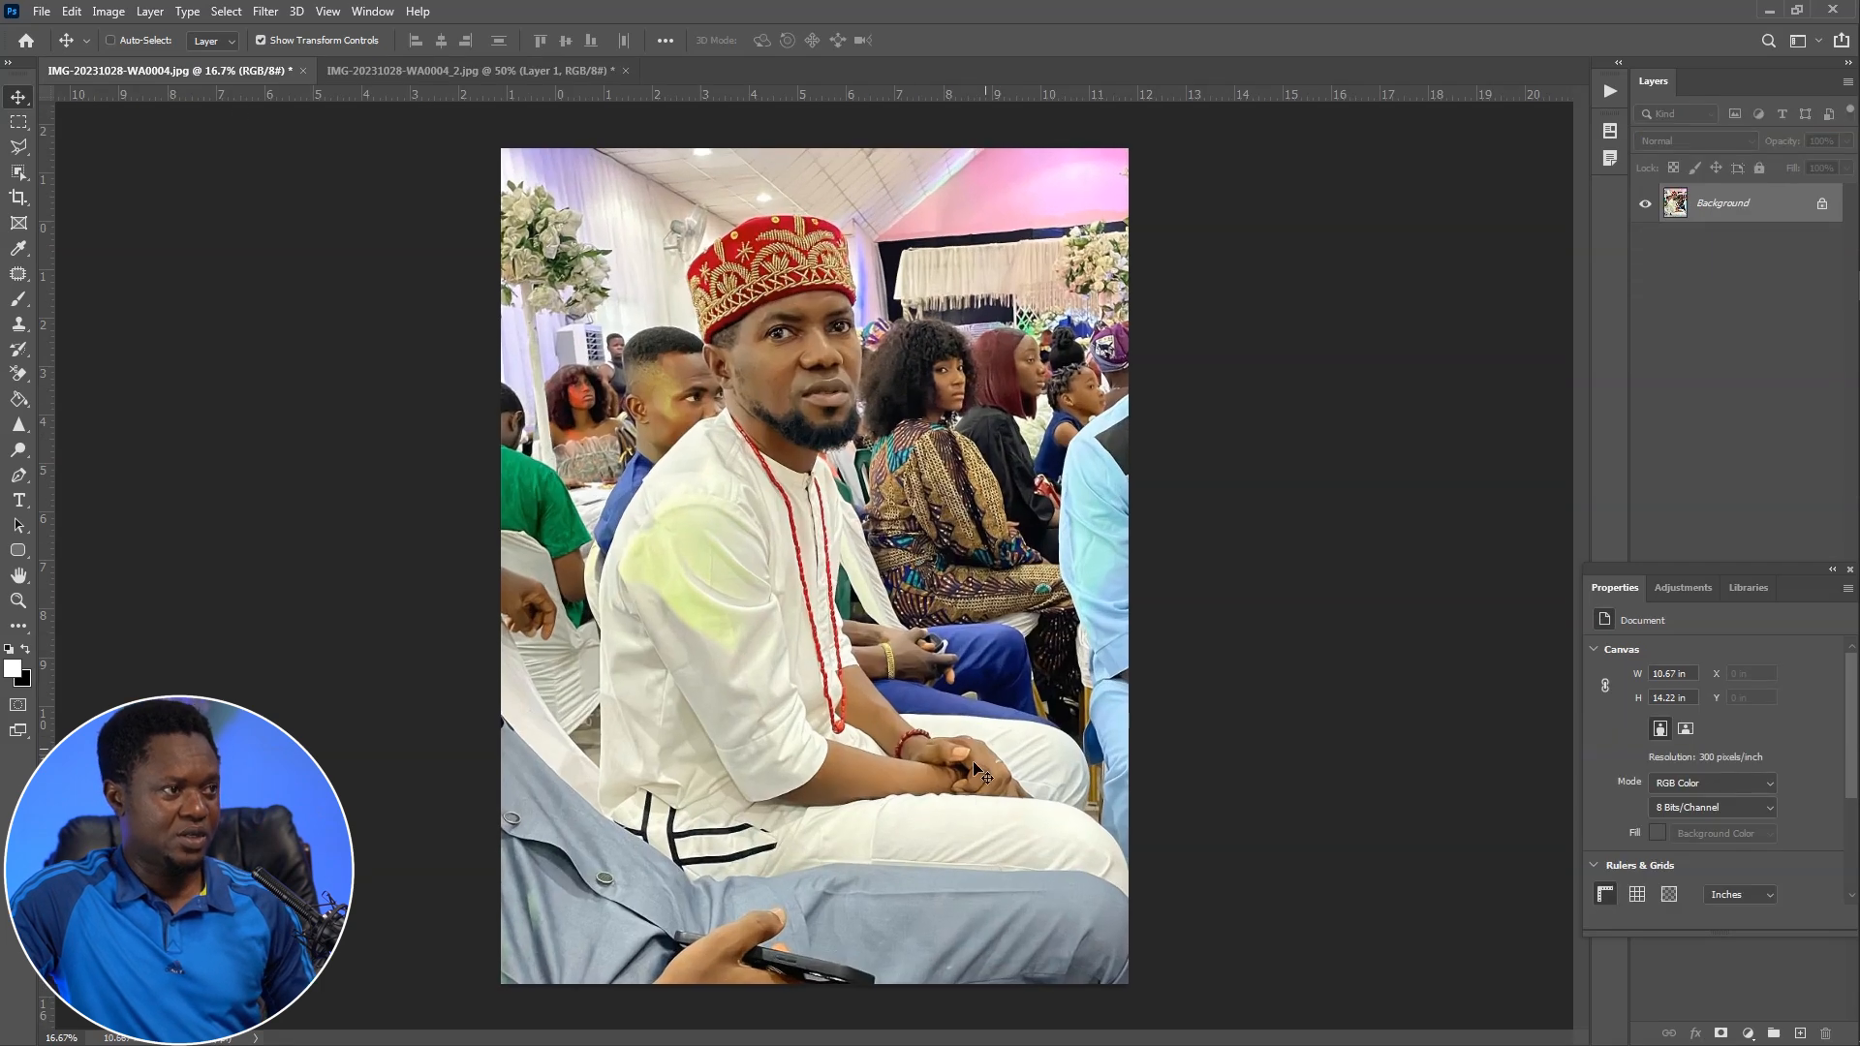
{"action": "key", "text": "ctrl+plus"}
{"action": "key", "text": "ctrl+plus"}
{"action": "key", "text": "ctrl+plus"}
{"action": "left_click_drag", "start_coordinate": [978, 117], "coordinate": [1057, 743]}
{"action": "key", "text": "ctrl+minus"}
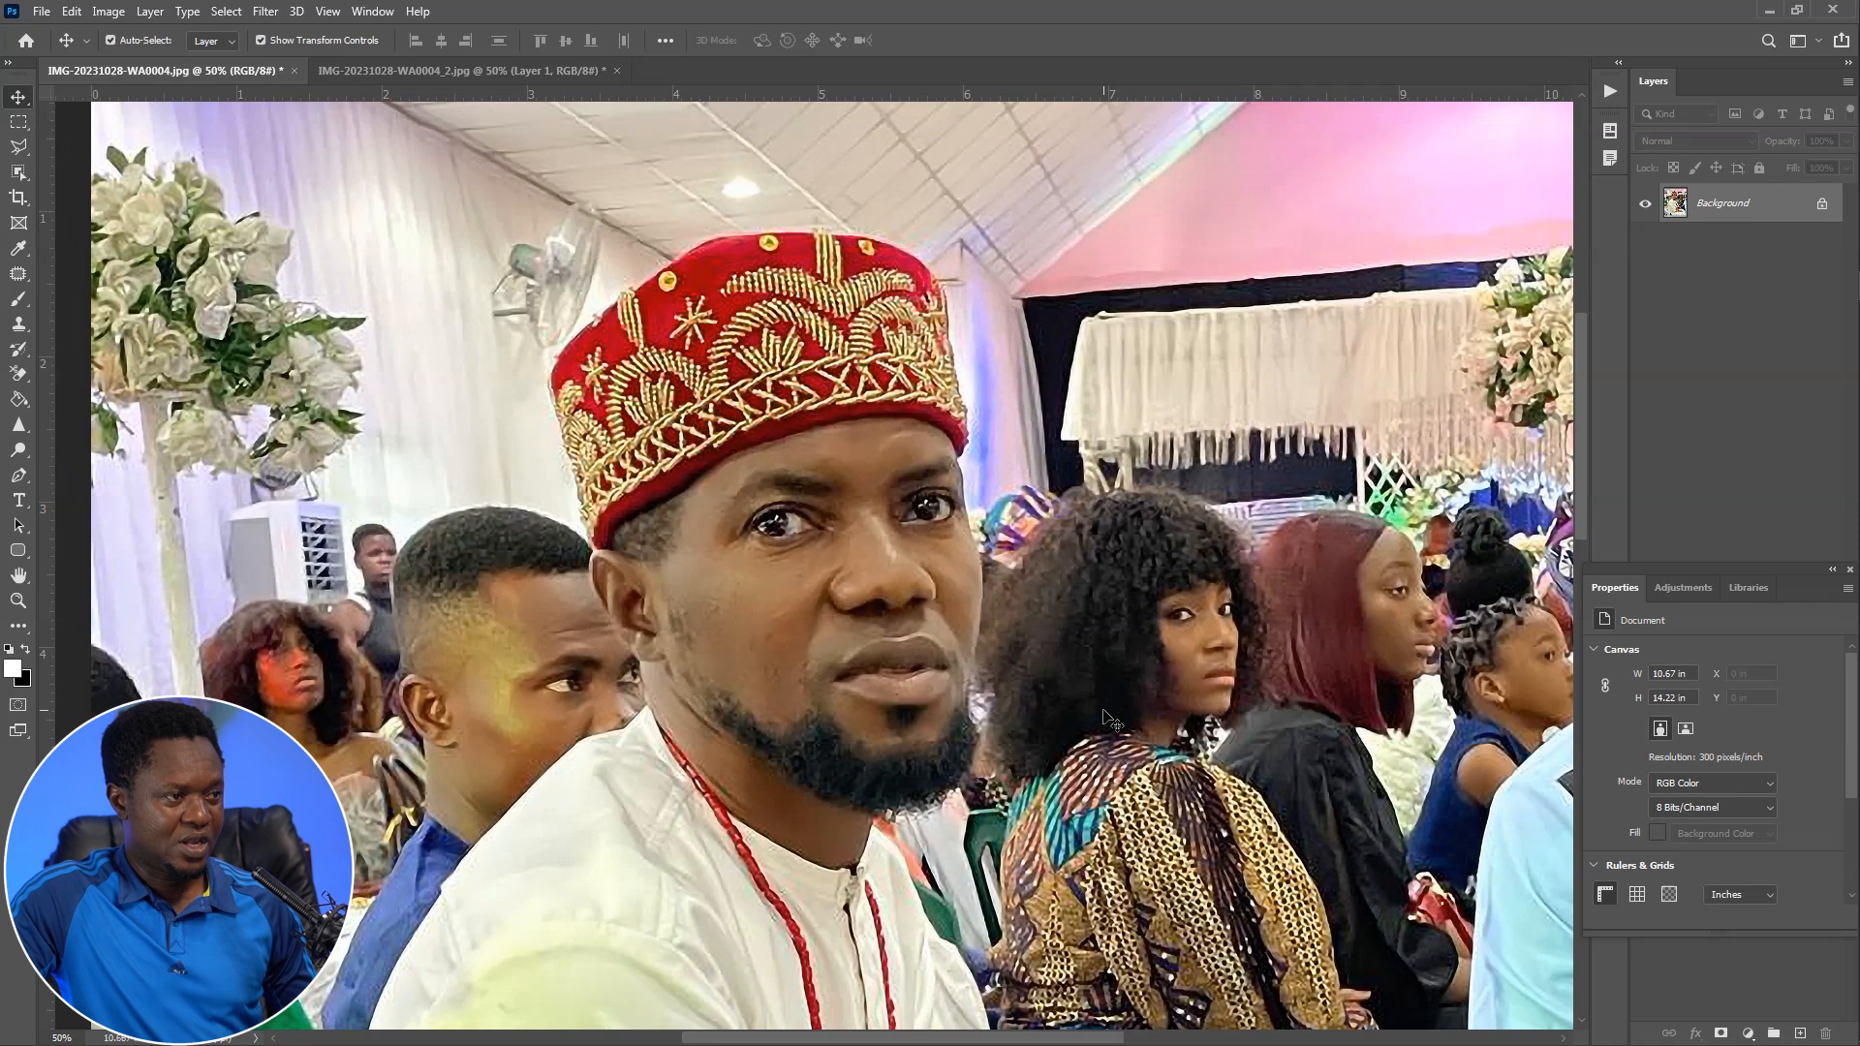
{"action": "key", "text": "l"}
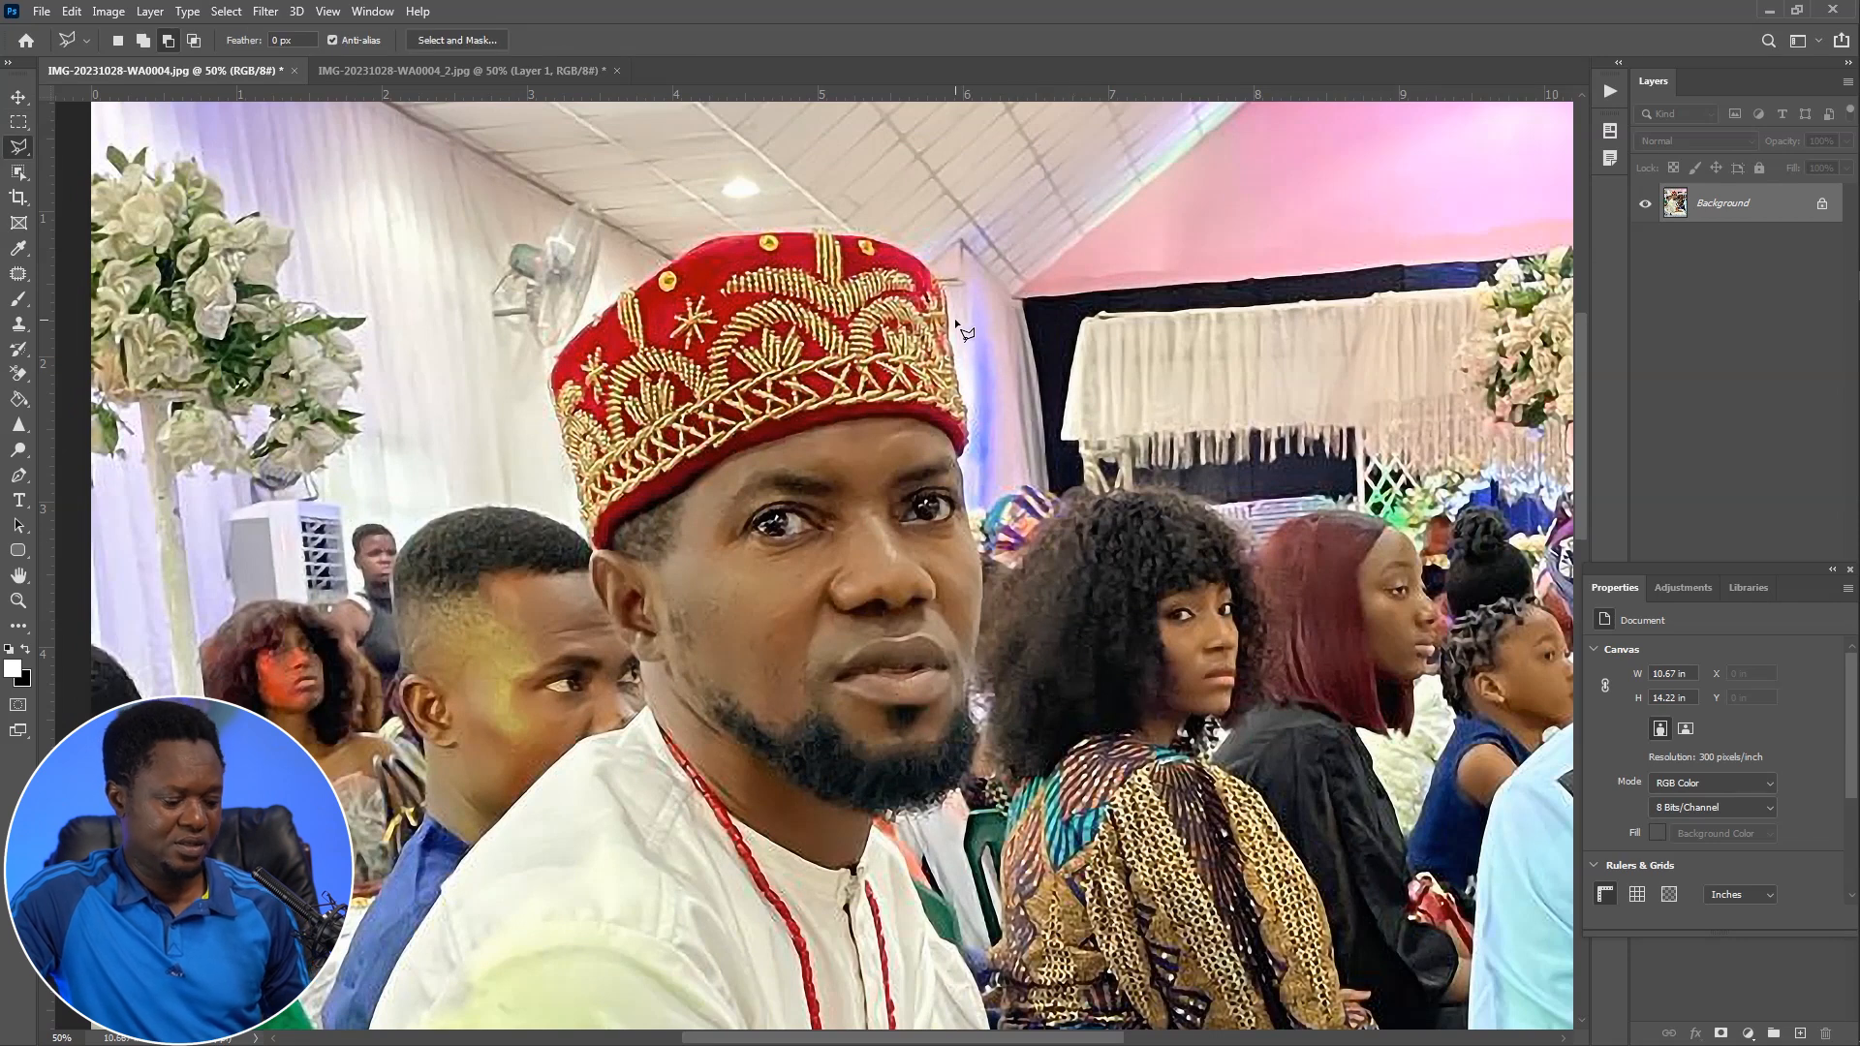
{"action": "key", "text": "ctrl+plus"}
{"action": "key", "text": "ctrl+plus"}
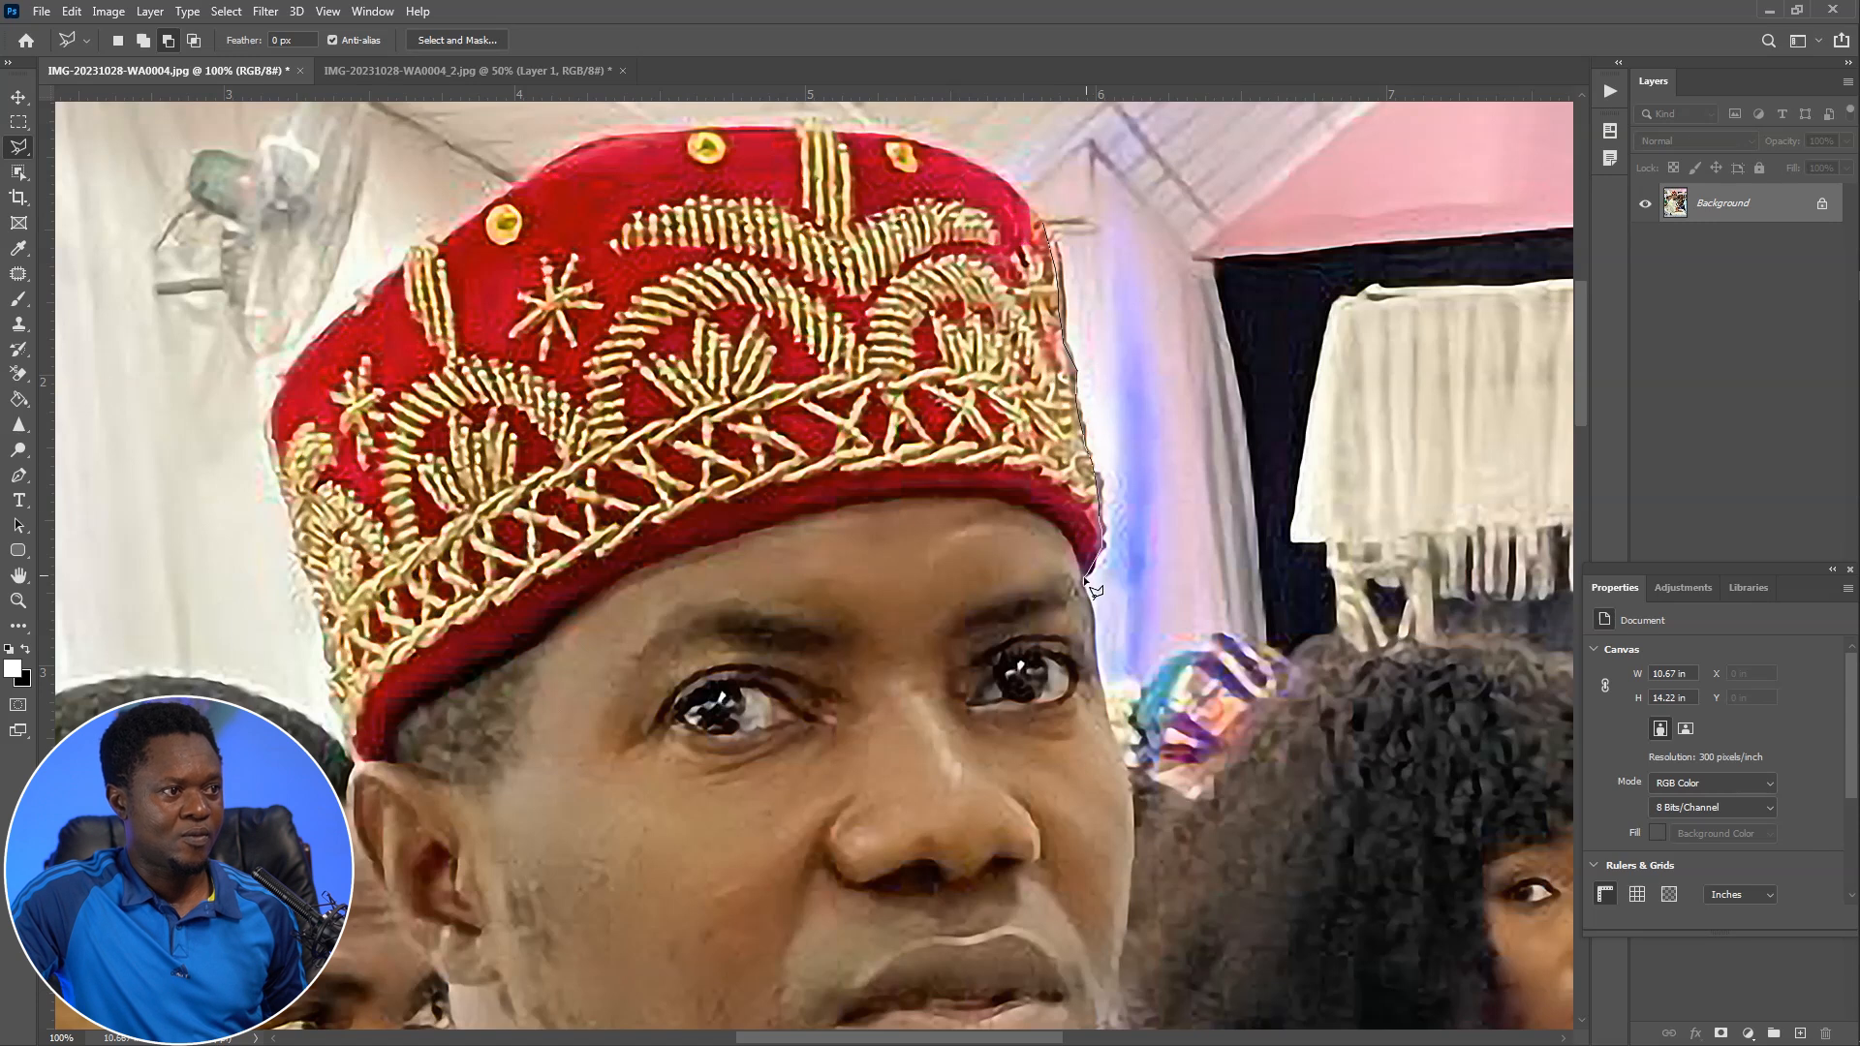
{"action": "key", "text": "ctrl+plus"}
{"action": "key", "text": "ctrl+plus"}
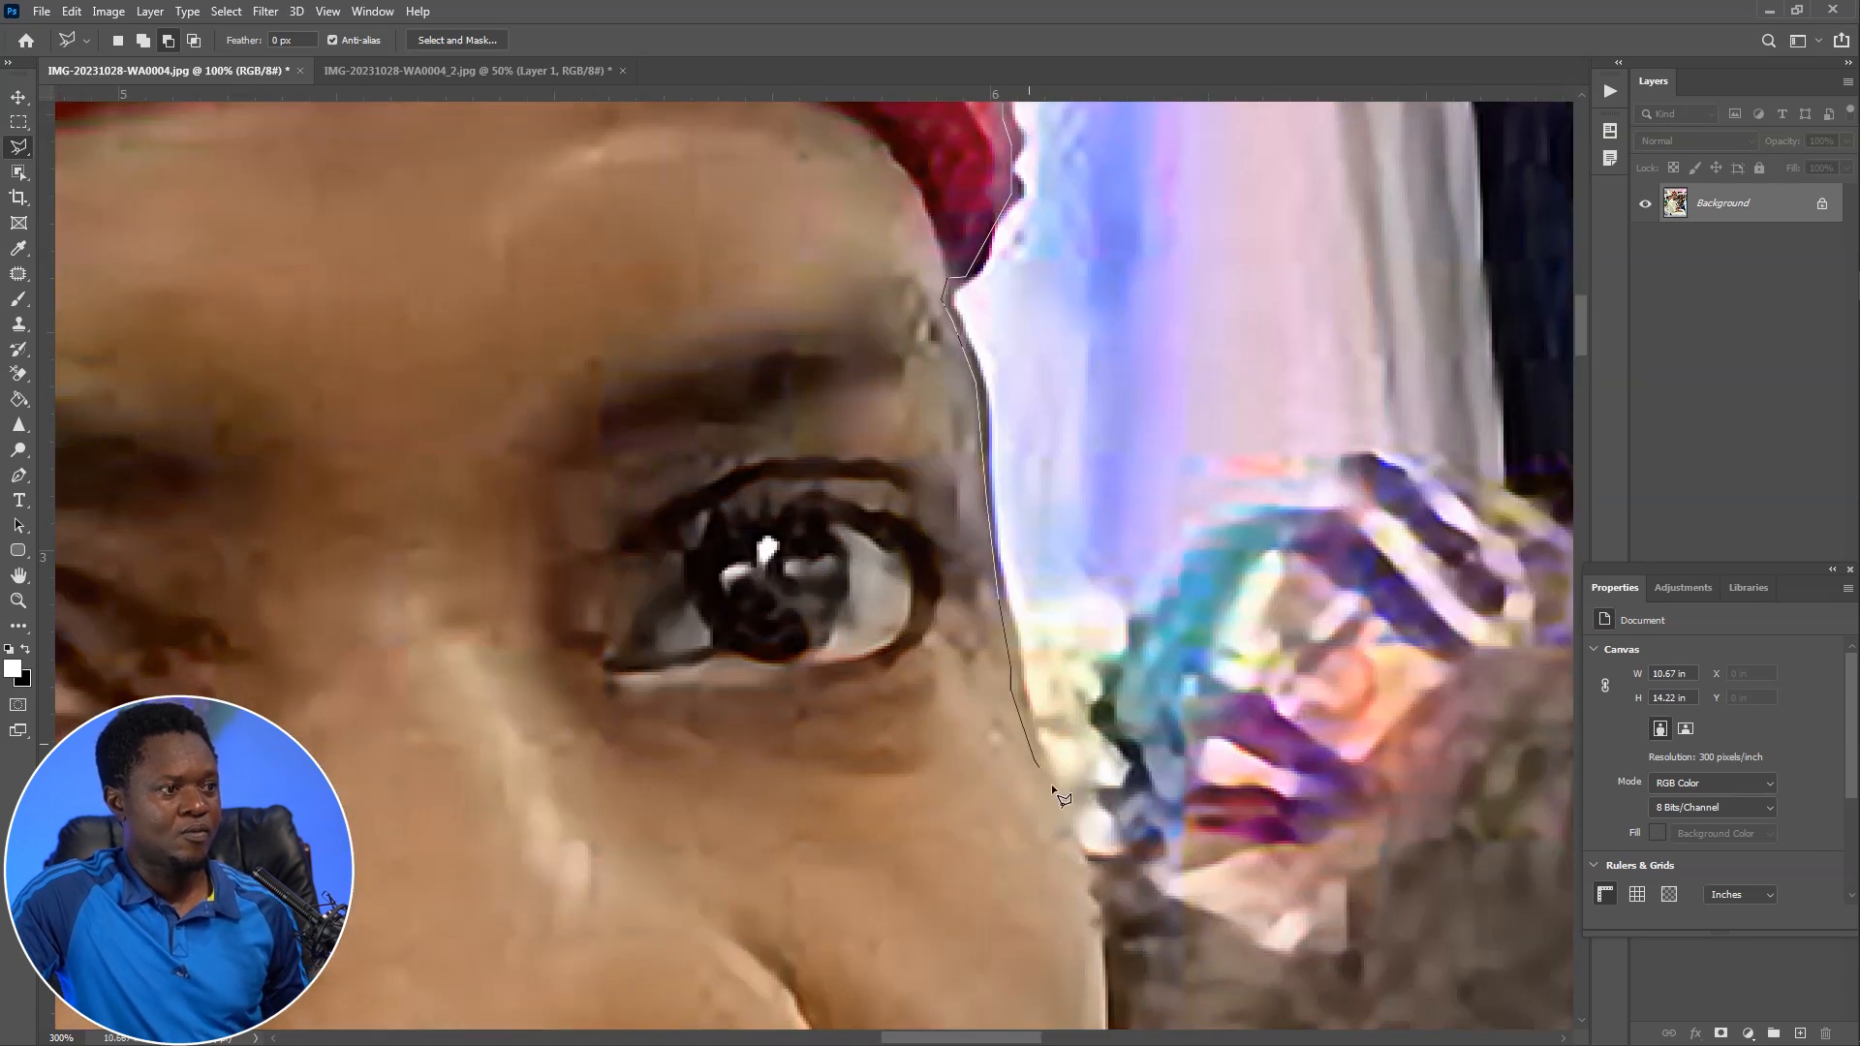
Continue the outline down the man's cheek, beard and shirt front, and close the selection around his upper body
{"action": "left_click_drag", "start_coordinate": [1100, 938], "coordinate": [983, 414]}
{"action": "left_click", "coordinate": [990, 532]}
{"action": "mouse_move", "coordinate": [956, 830]}
{"action": "left_mouse_down"}
{"action": "mouse_move", "coordinate": [959, 565]}
{"action": "mouse_move", "coordinate": [988, 385]}
{"action": "left_mouse_up"}
{"action": "left_click", "coordinate": [896, 567]}
{"action": "left_click", "coordinate": [879, 606]}
{"action": "left_click_drag", "start_coordinate": [872, 697], "coordinate": [988, 366]}
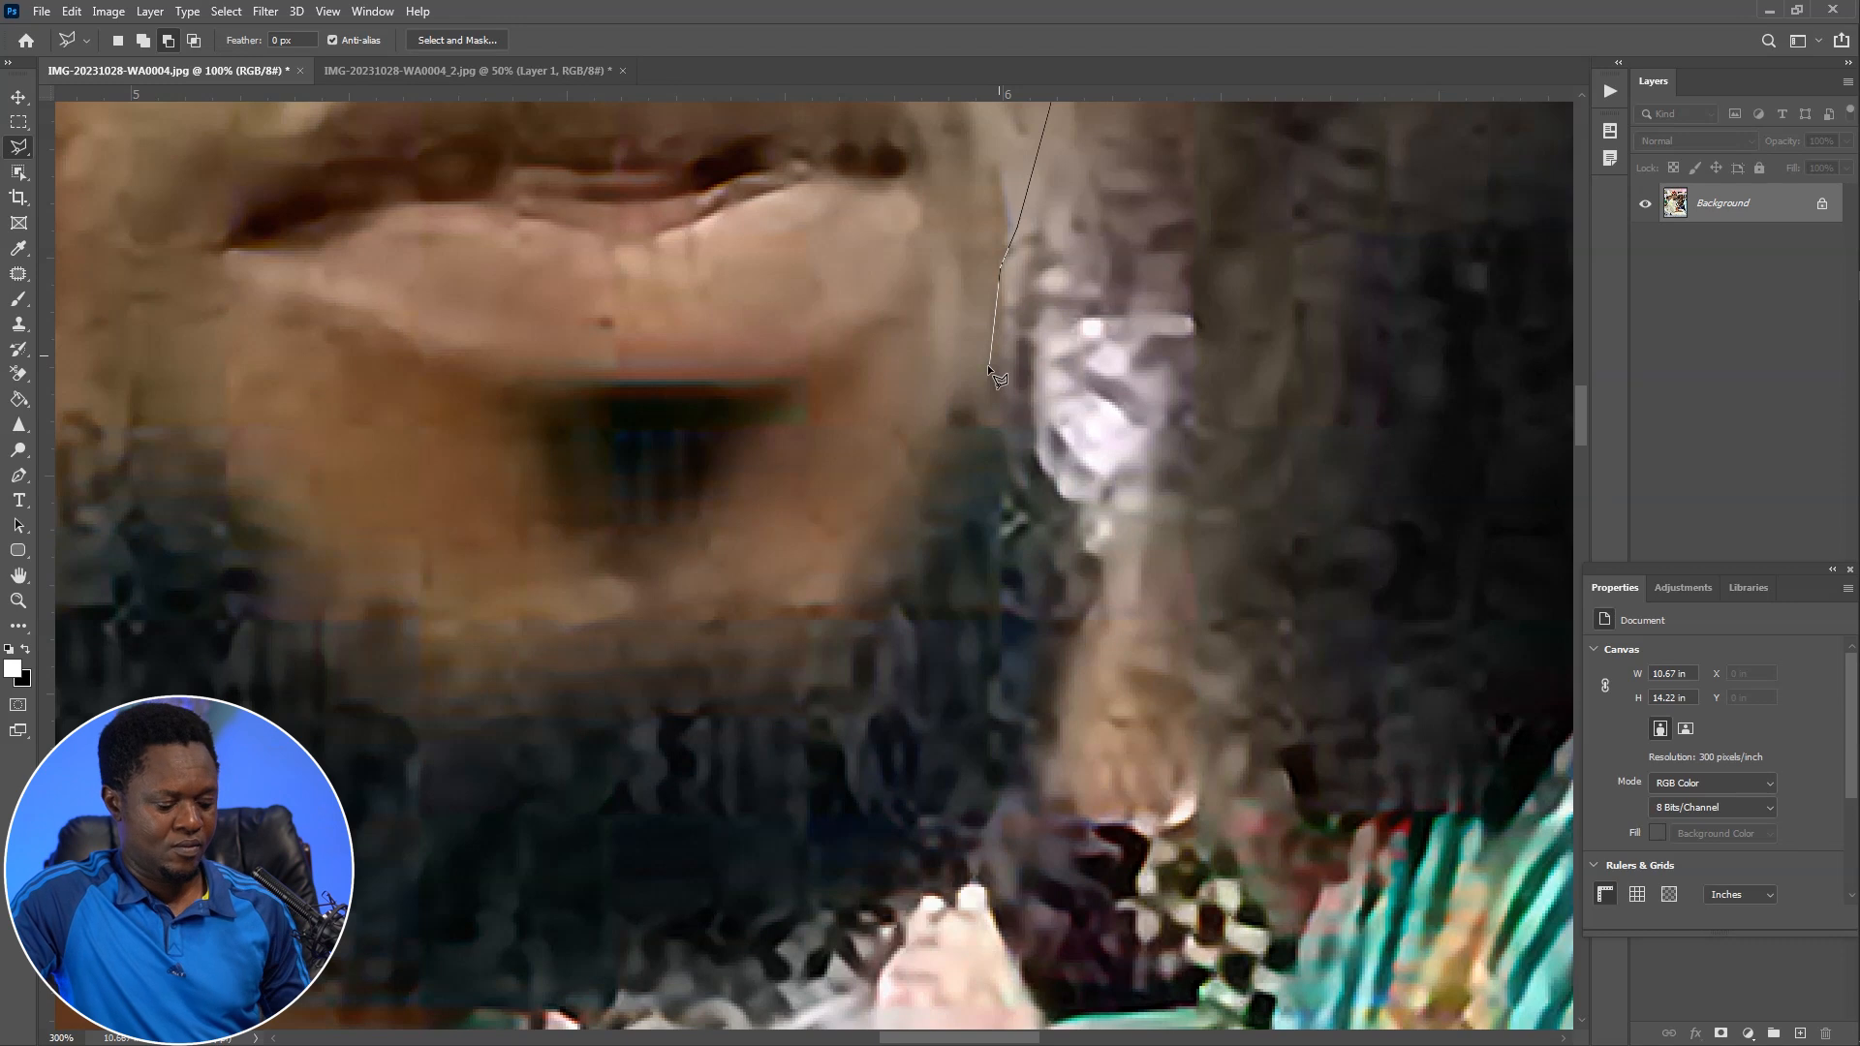
{"action": "scroll", "coordinate": [1054, 444], "scroll_direction": "down", "scroll_amount": 3}
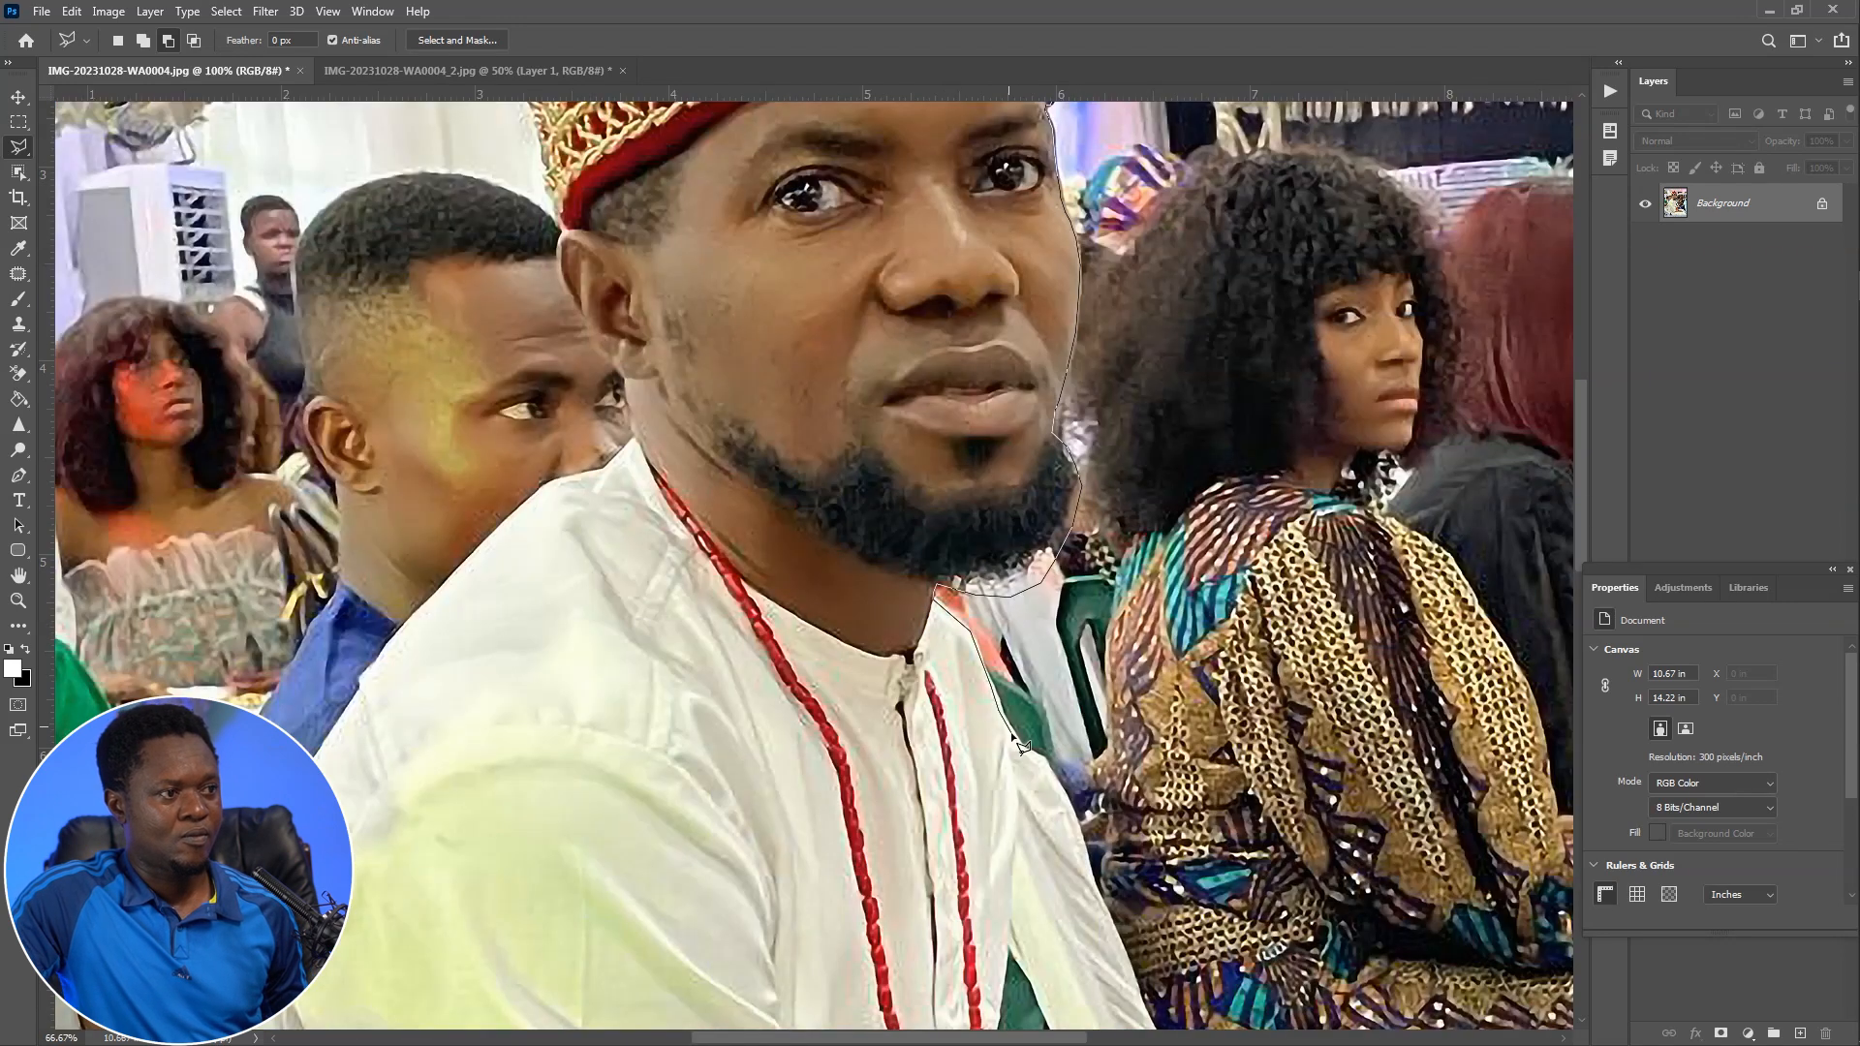
{"action": "left_click_drag", "start_coordinate": [1001, 920], "coordinate": [960, 586]}
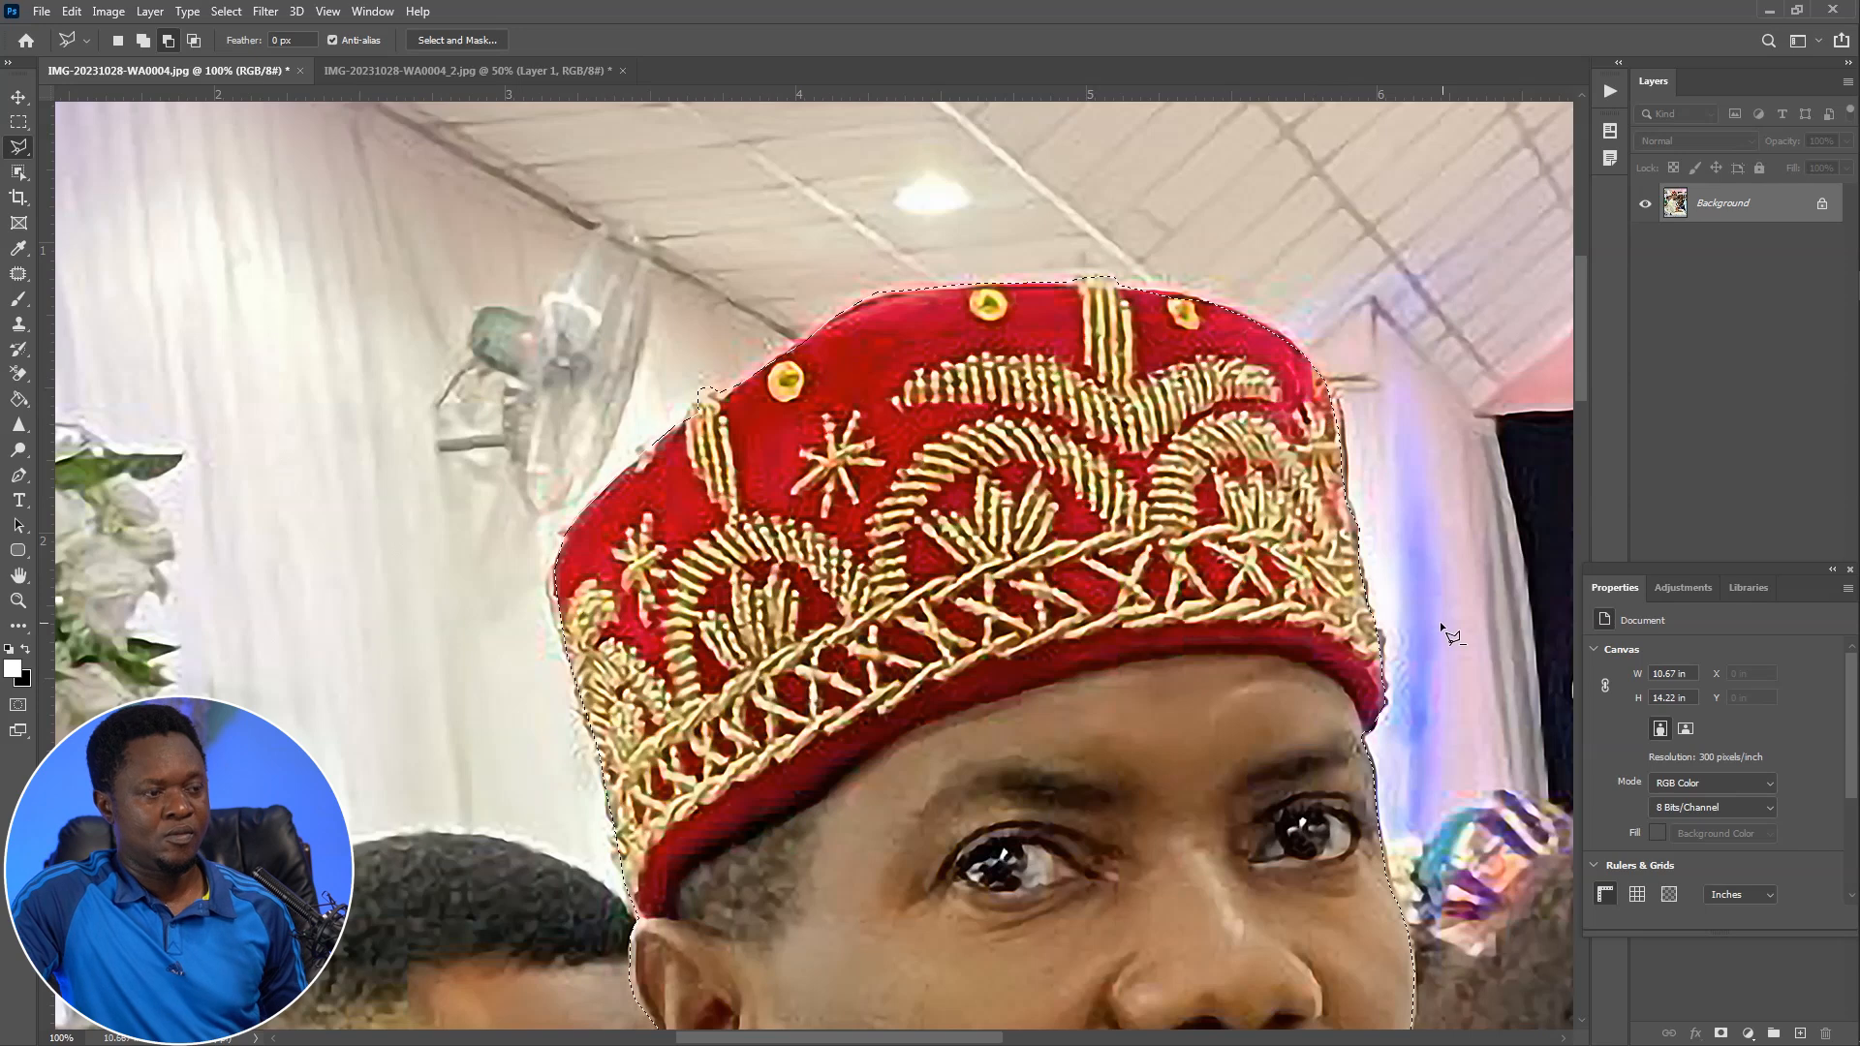
Feather the selection around the man by 2 pixels and copy him onto his own layer
{"action": "key", "text": "ctrl+minus"}
{"action": "key", "text": "ctrl+minus"}
{"action": "key", "text": "ctrl+minus"}
{"action": "key", "text": "ctrl+minus"}
{"action": "key", "text": "ctrl+minus"}
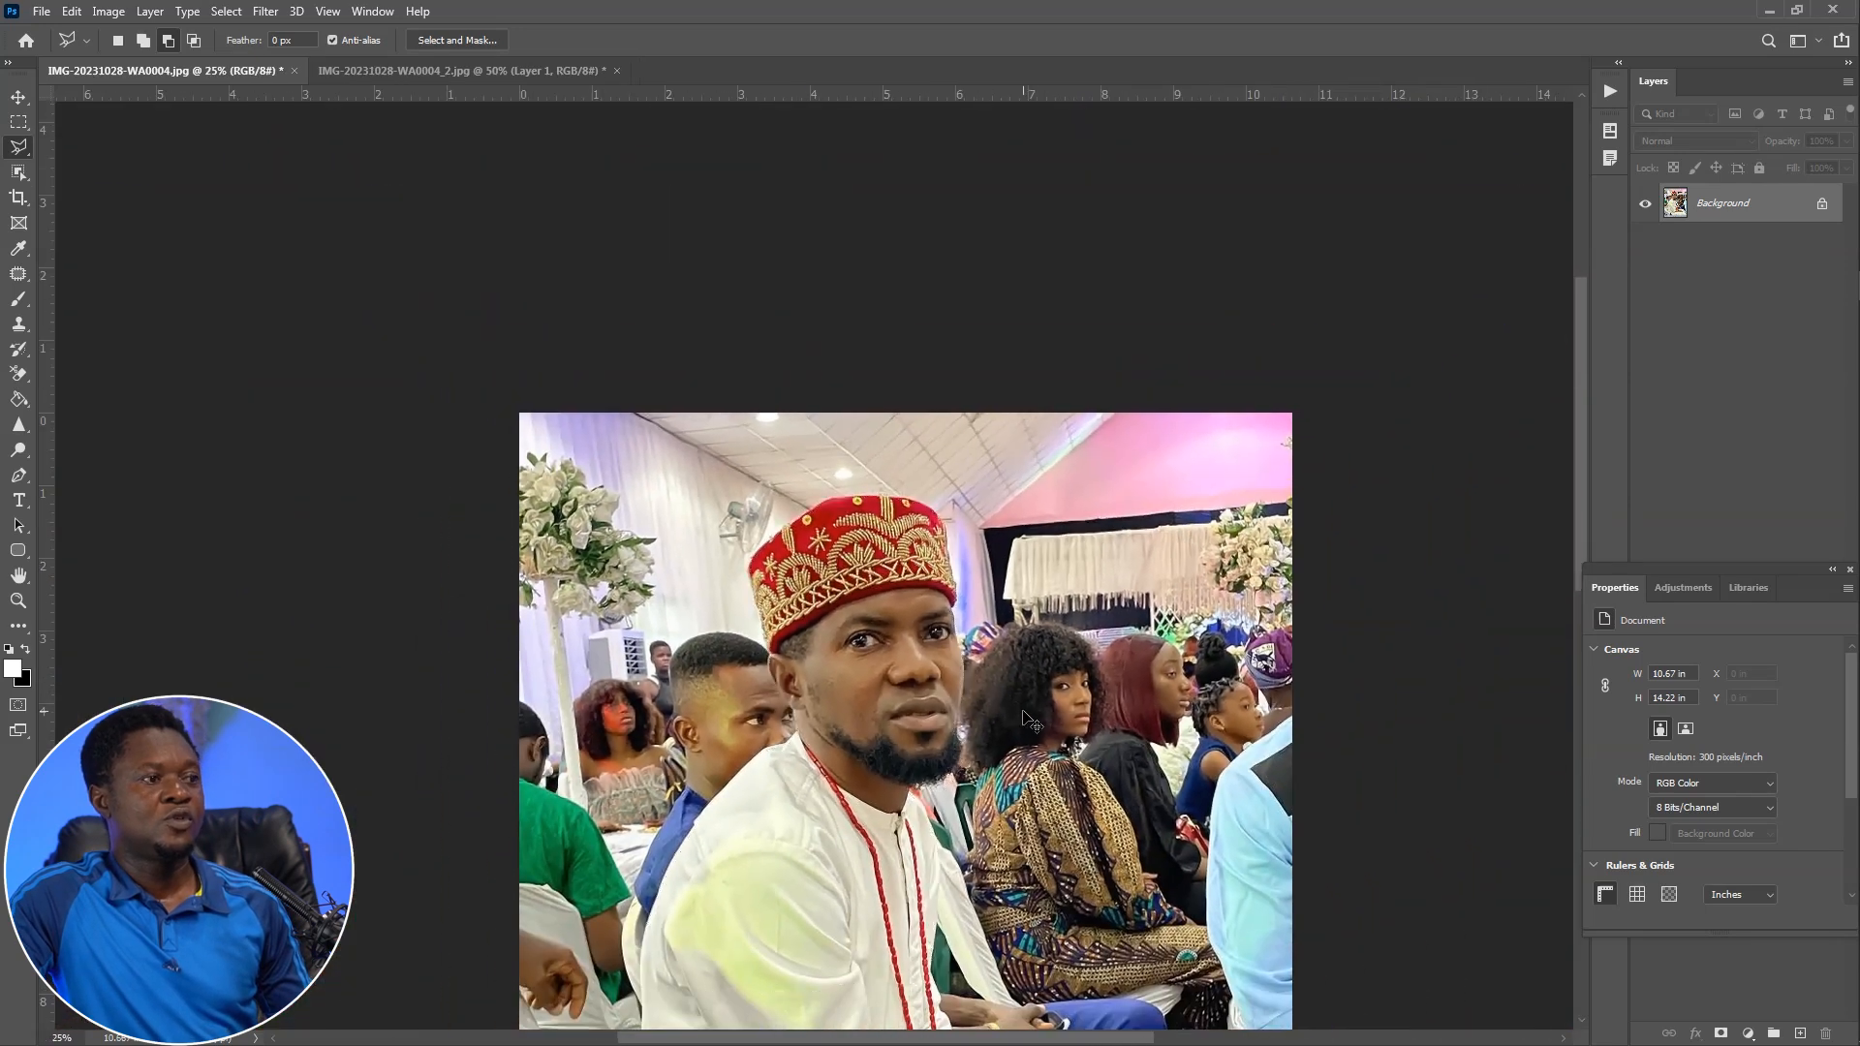
{"action": "right_click", "coordinate": [728, 281]}
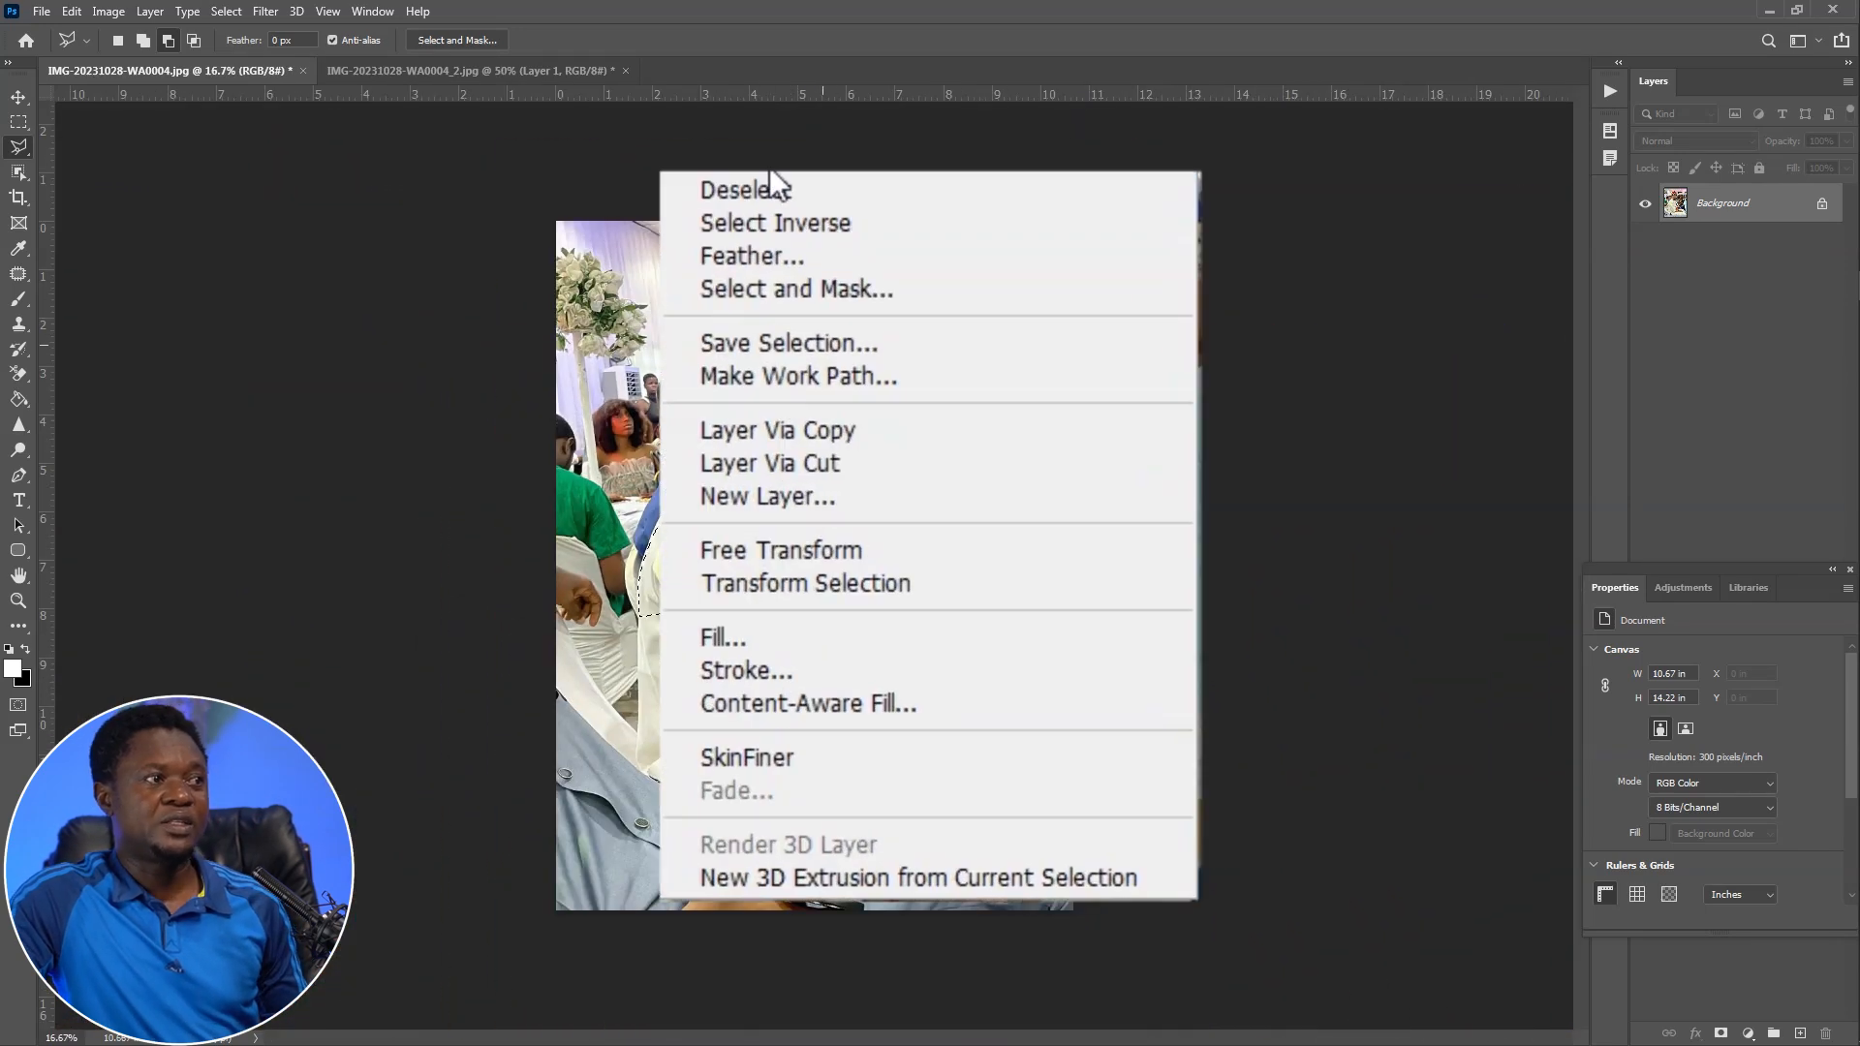
{"action": "left_click", "coordinate": [779, 360]}
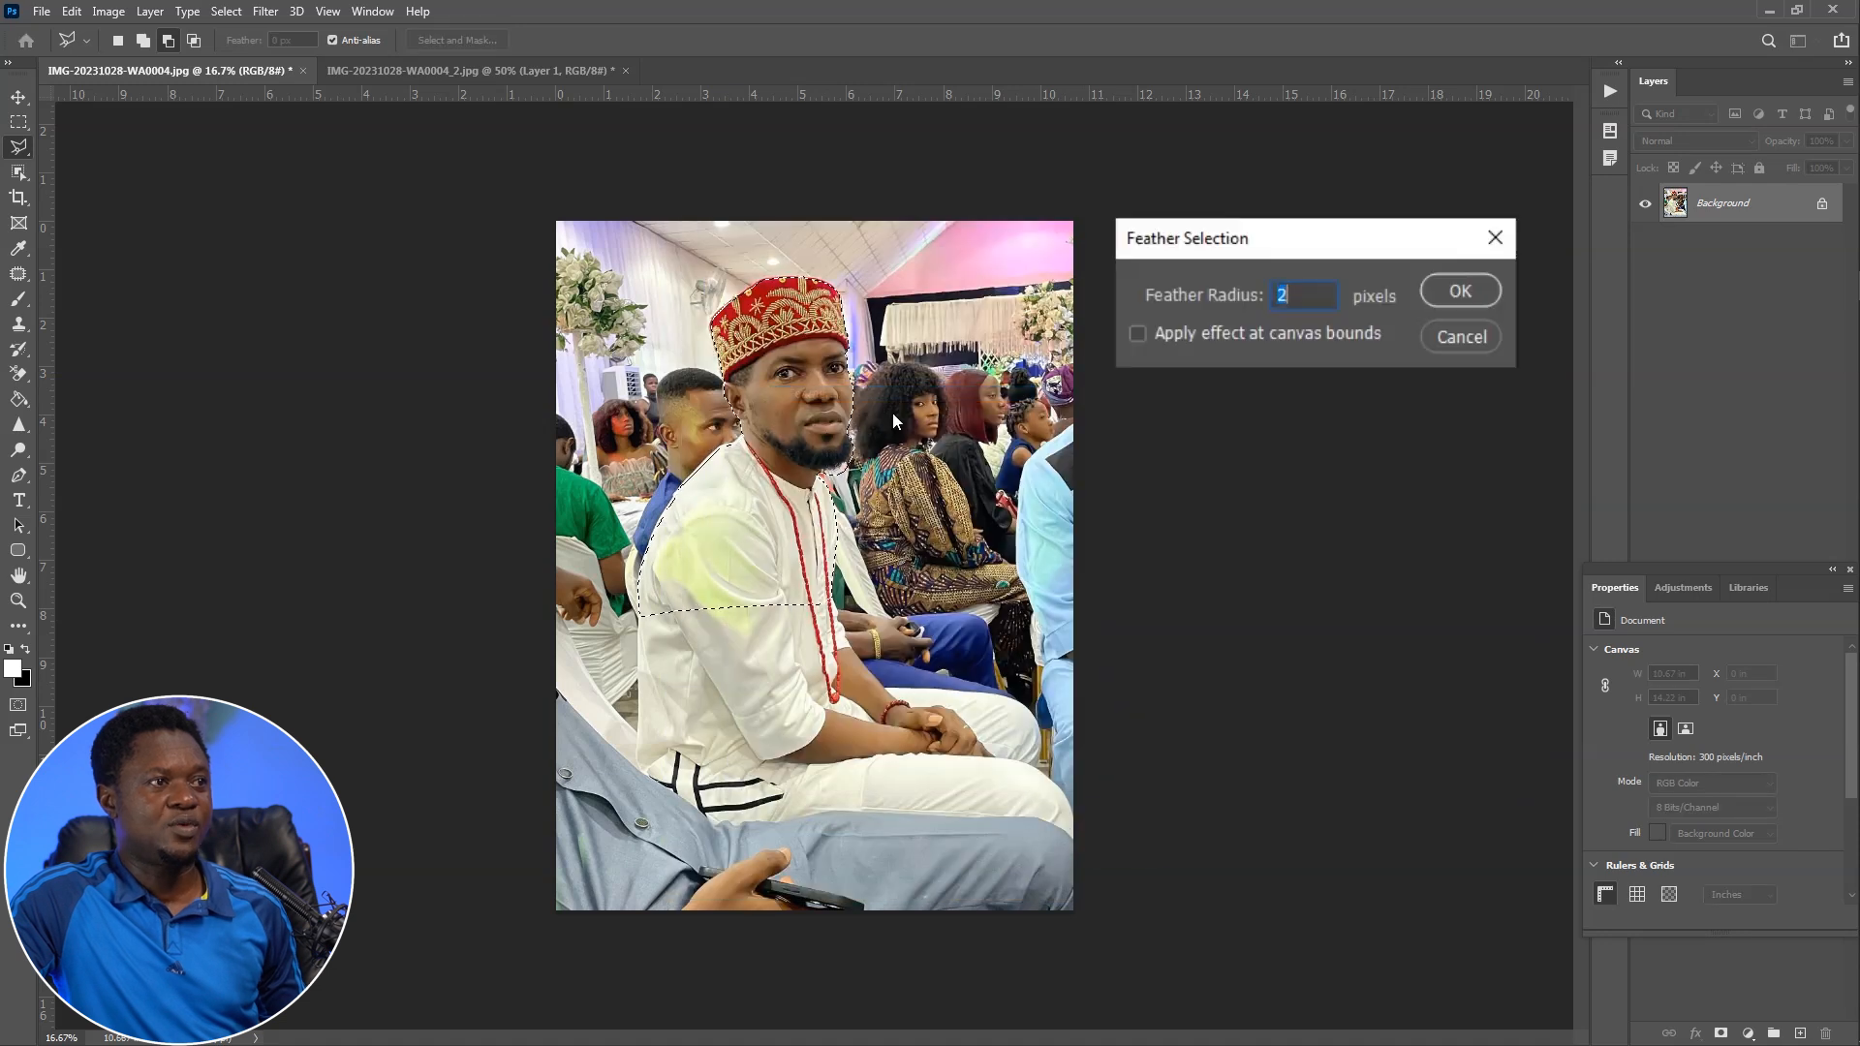
{"action": "key", "text": "Return"}
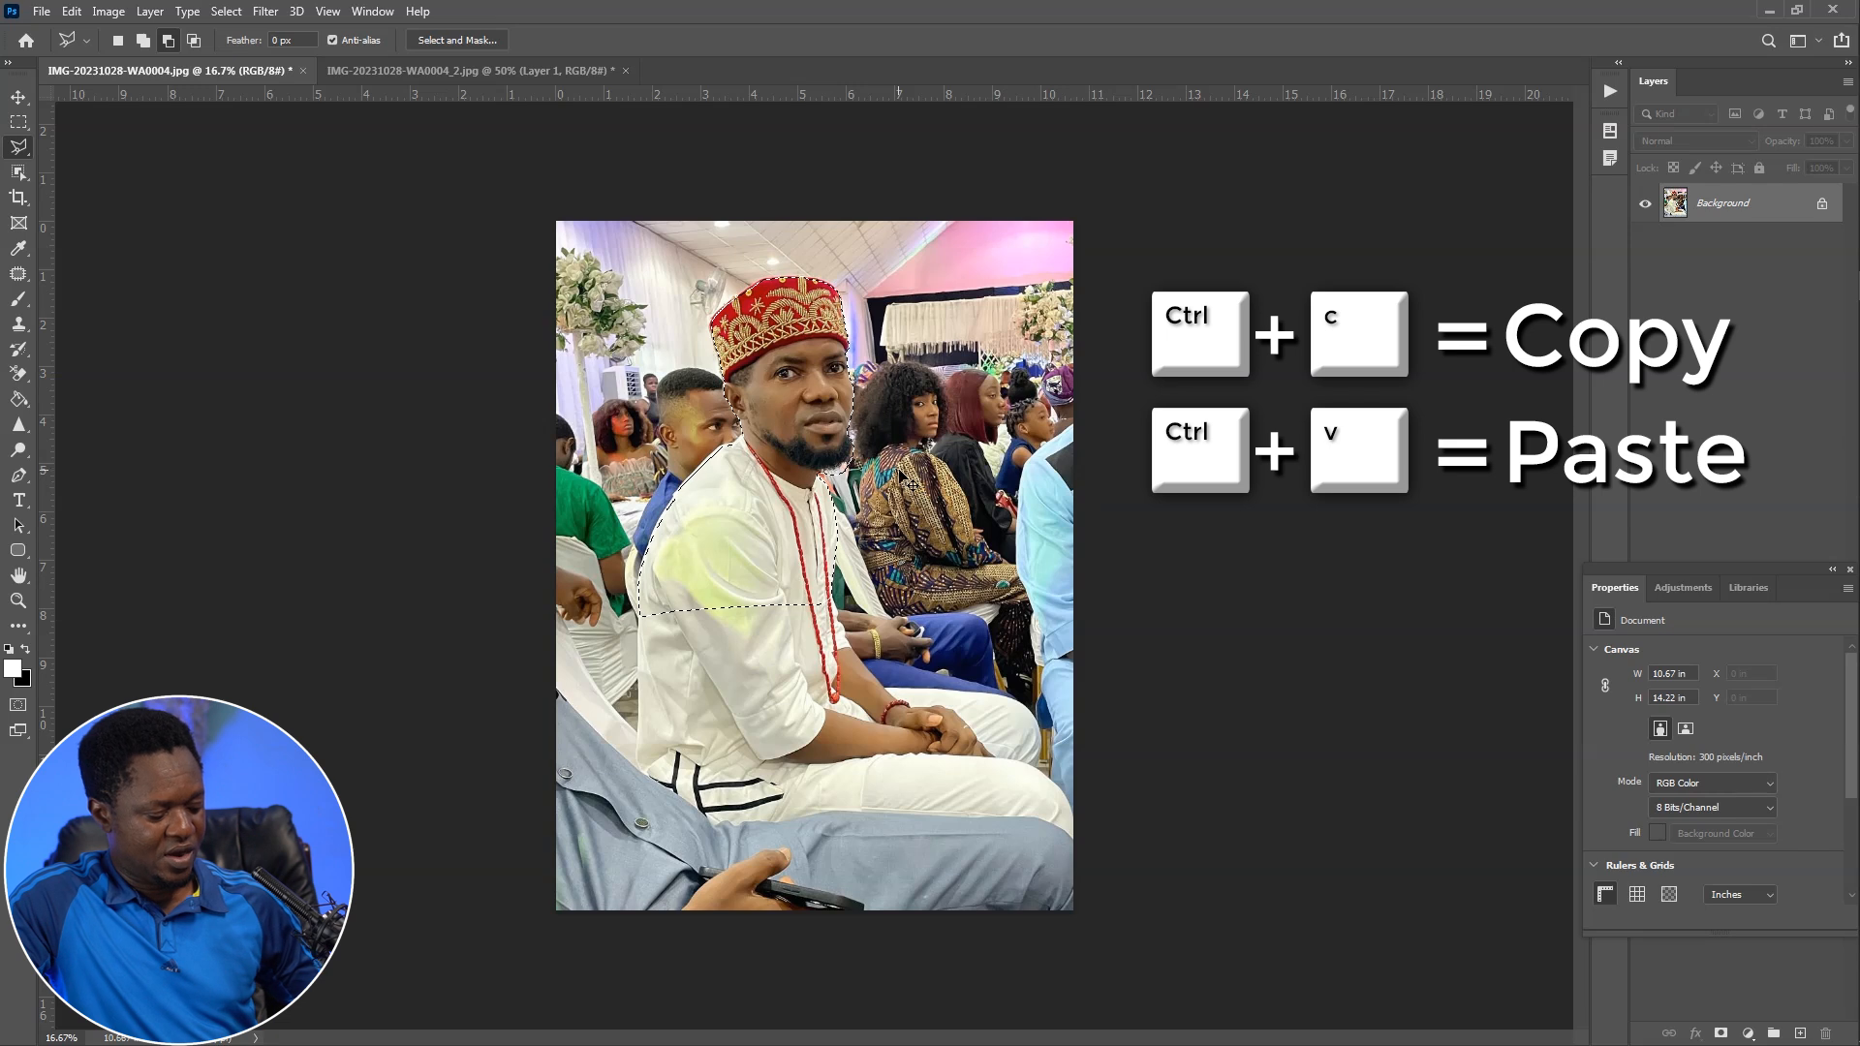
{"action": "key", "text": "ctrl+c"}
{"action": "key", "text": "ctrl+v"}
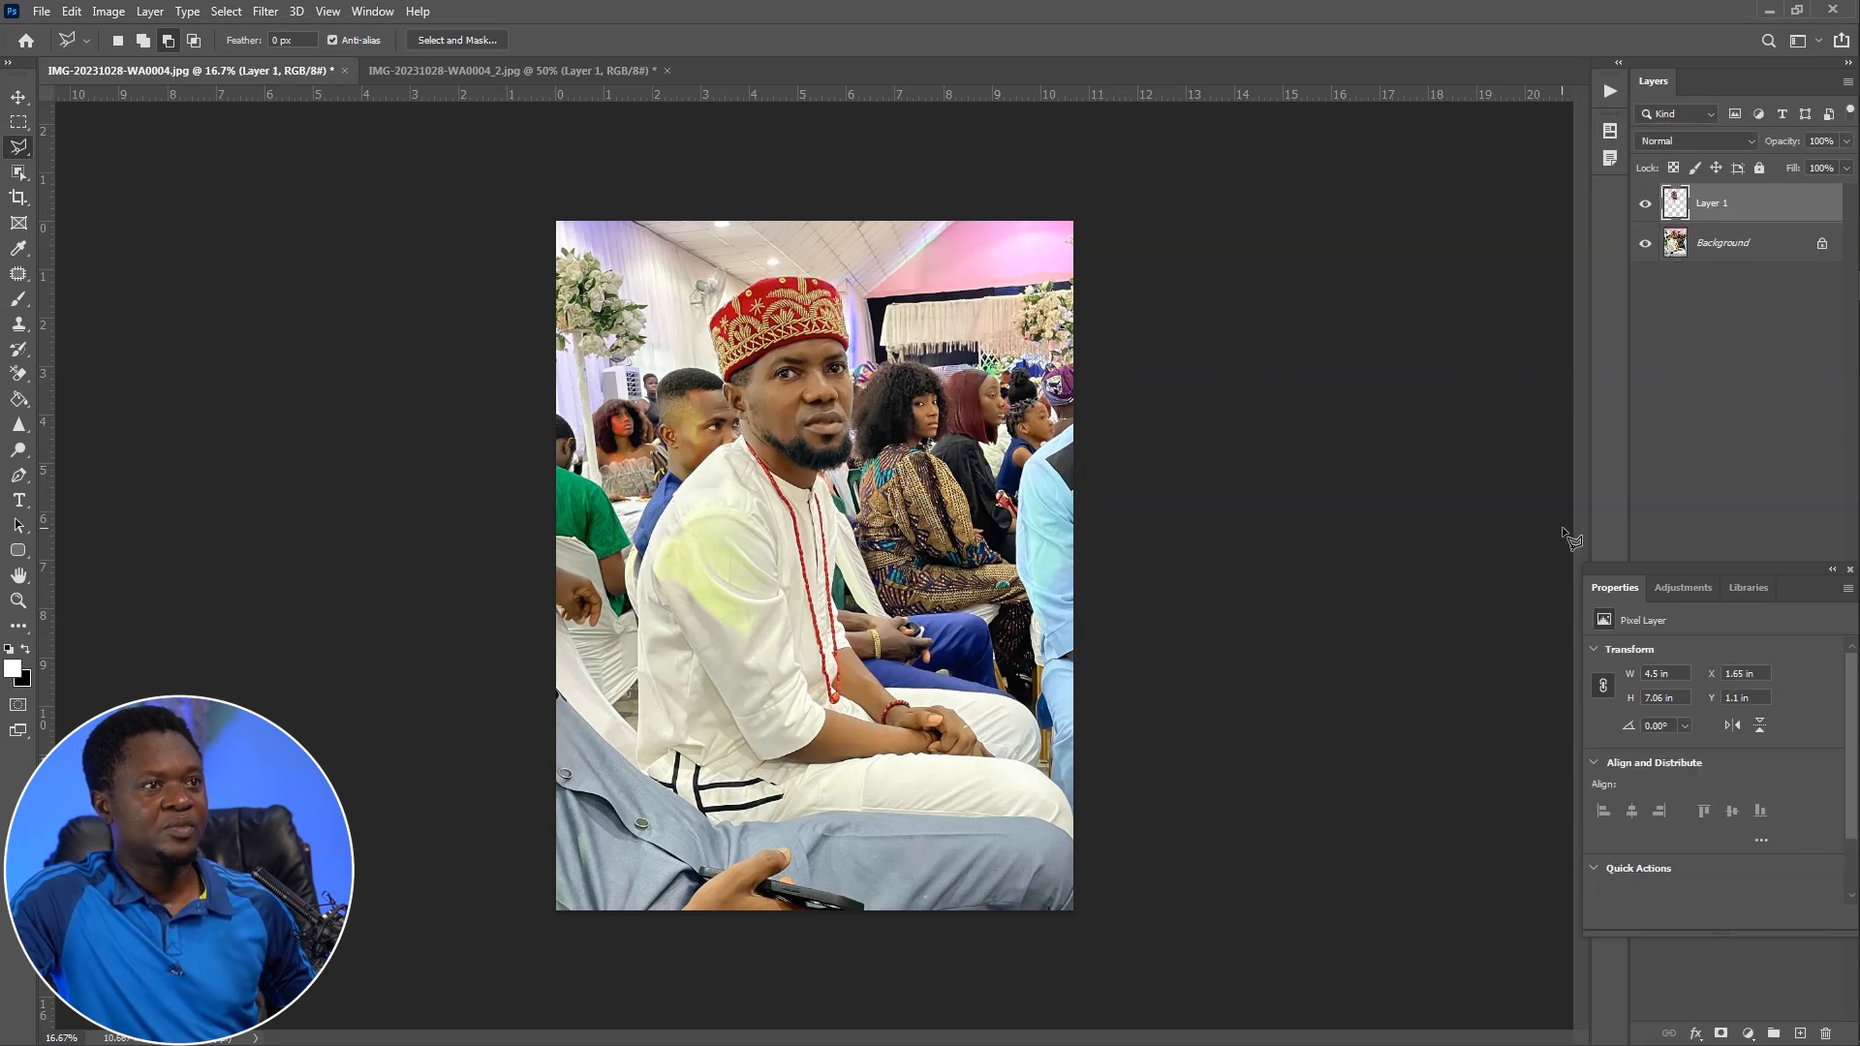
Add a new layer directly above the Background and fill it with white
{"action": "left_click", "coordinate": [1771, 243]}
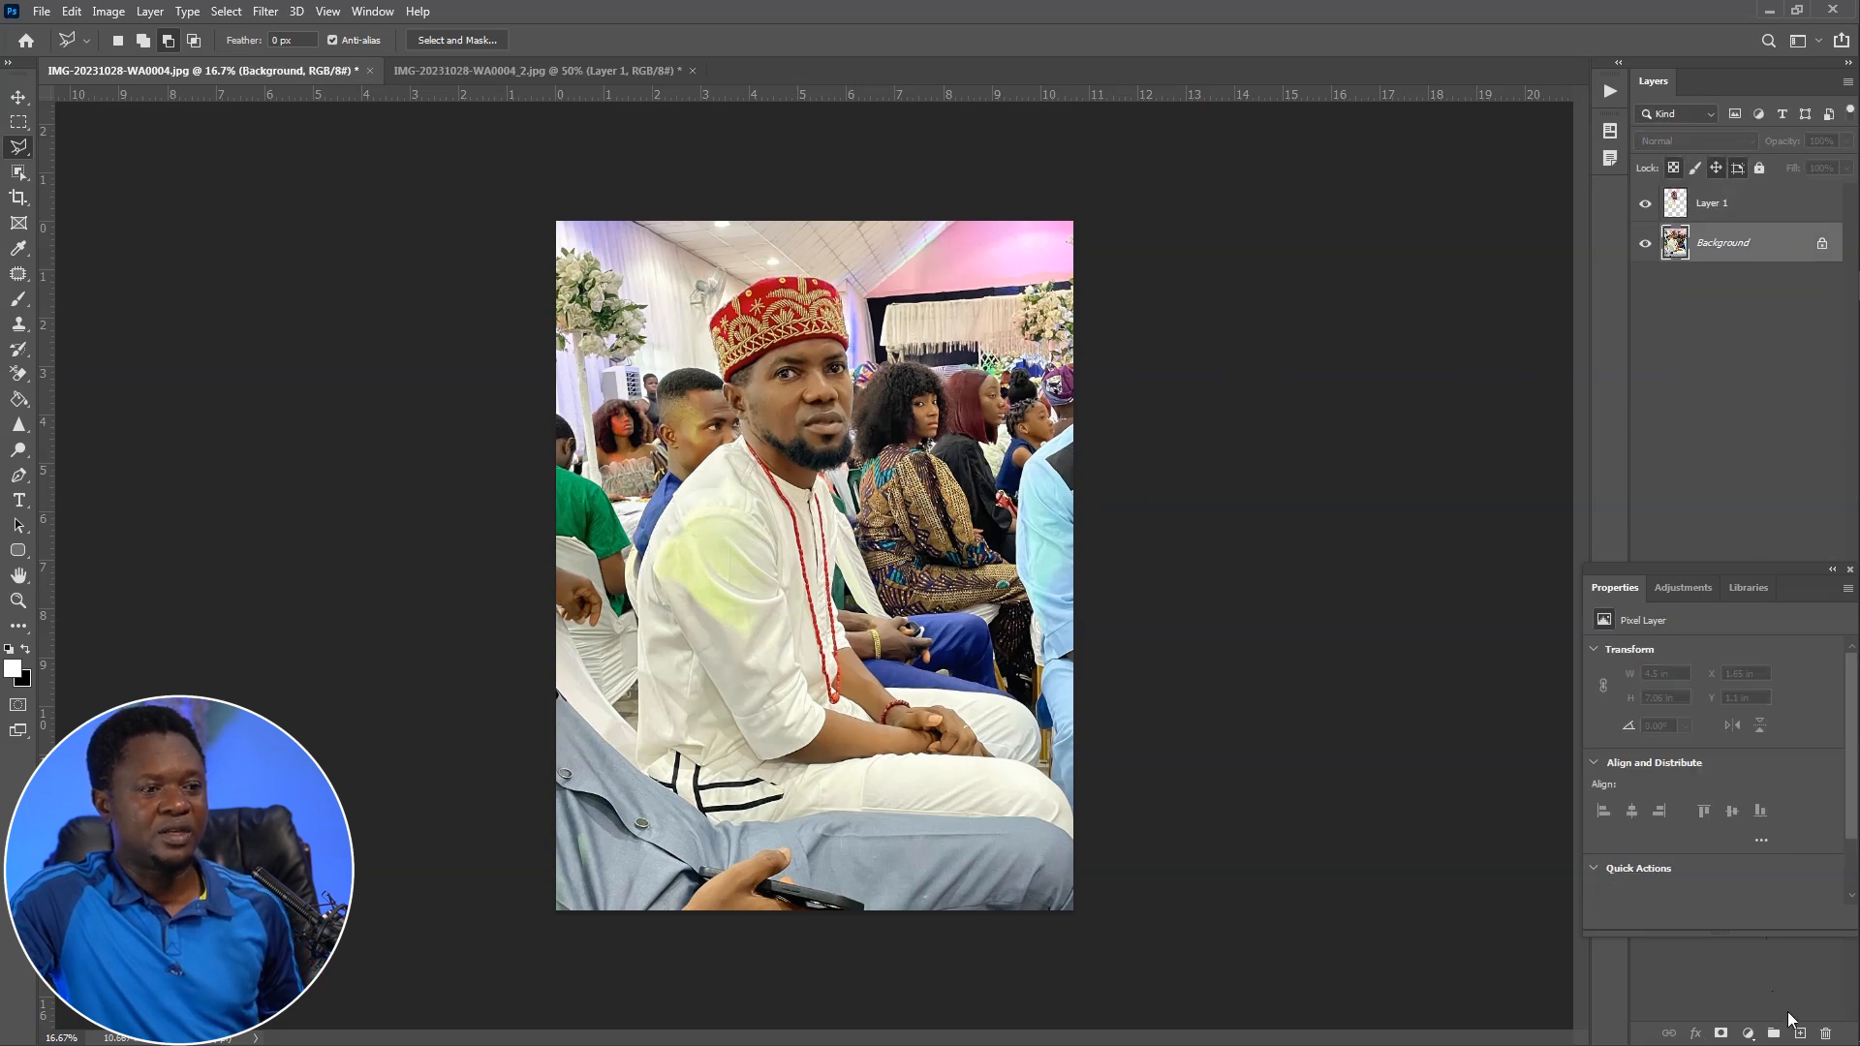
{"action": "left_click", "coordinate": [1798, 1034]}
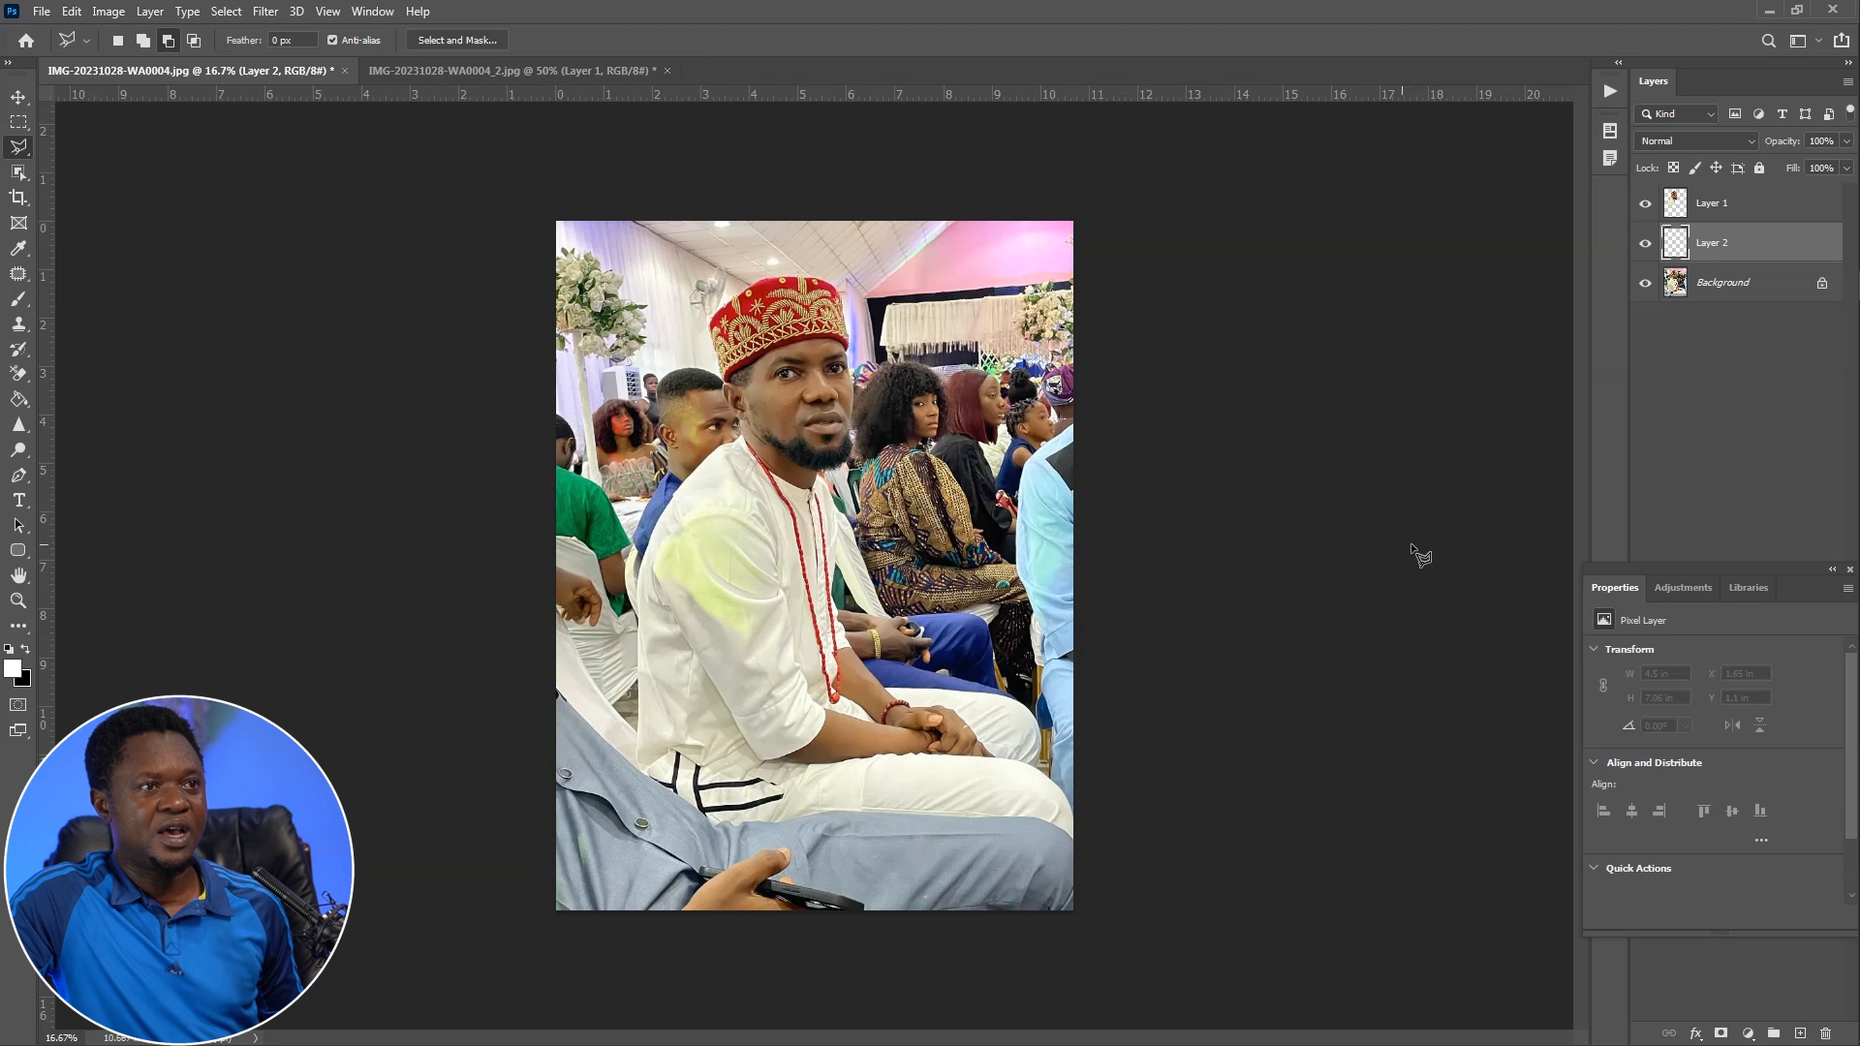
{"action": "left_click", "coordinate": [17, 402]}
{"action": "left_click", "coordinate": [944, 397]}
Reposition the man's cut-out and scale it up to about 207% so he fills the white canvas
{"action": "key", "text": "v"}
{"action": "left_click", "coordinate": [838, 368]}
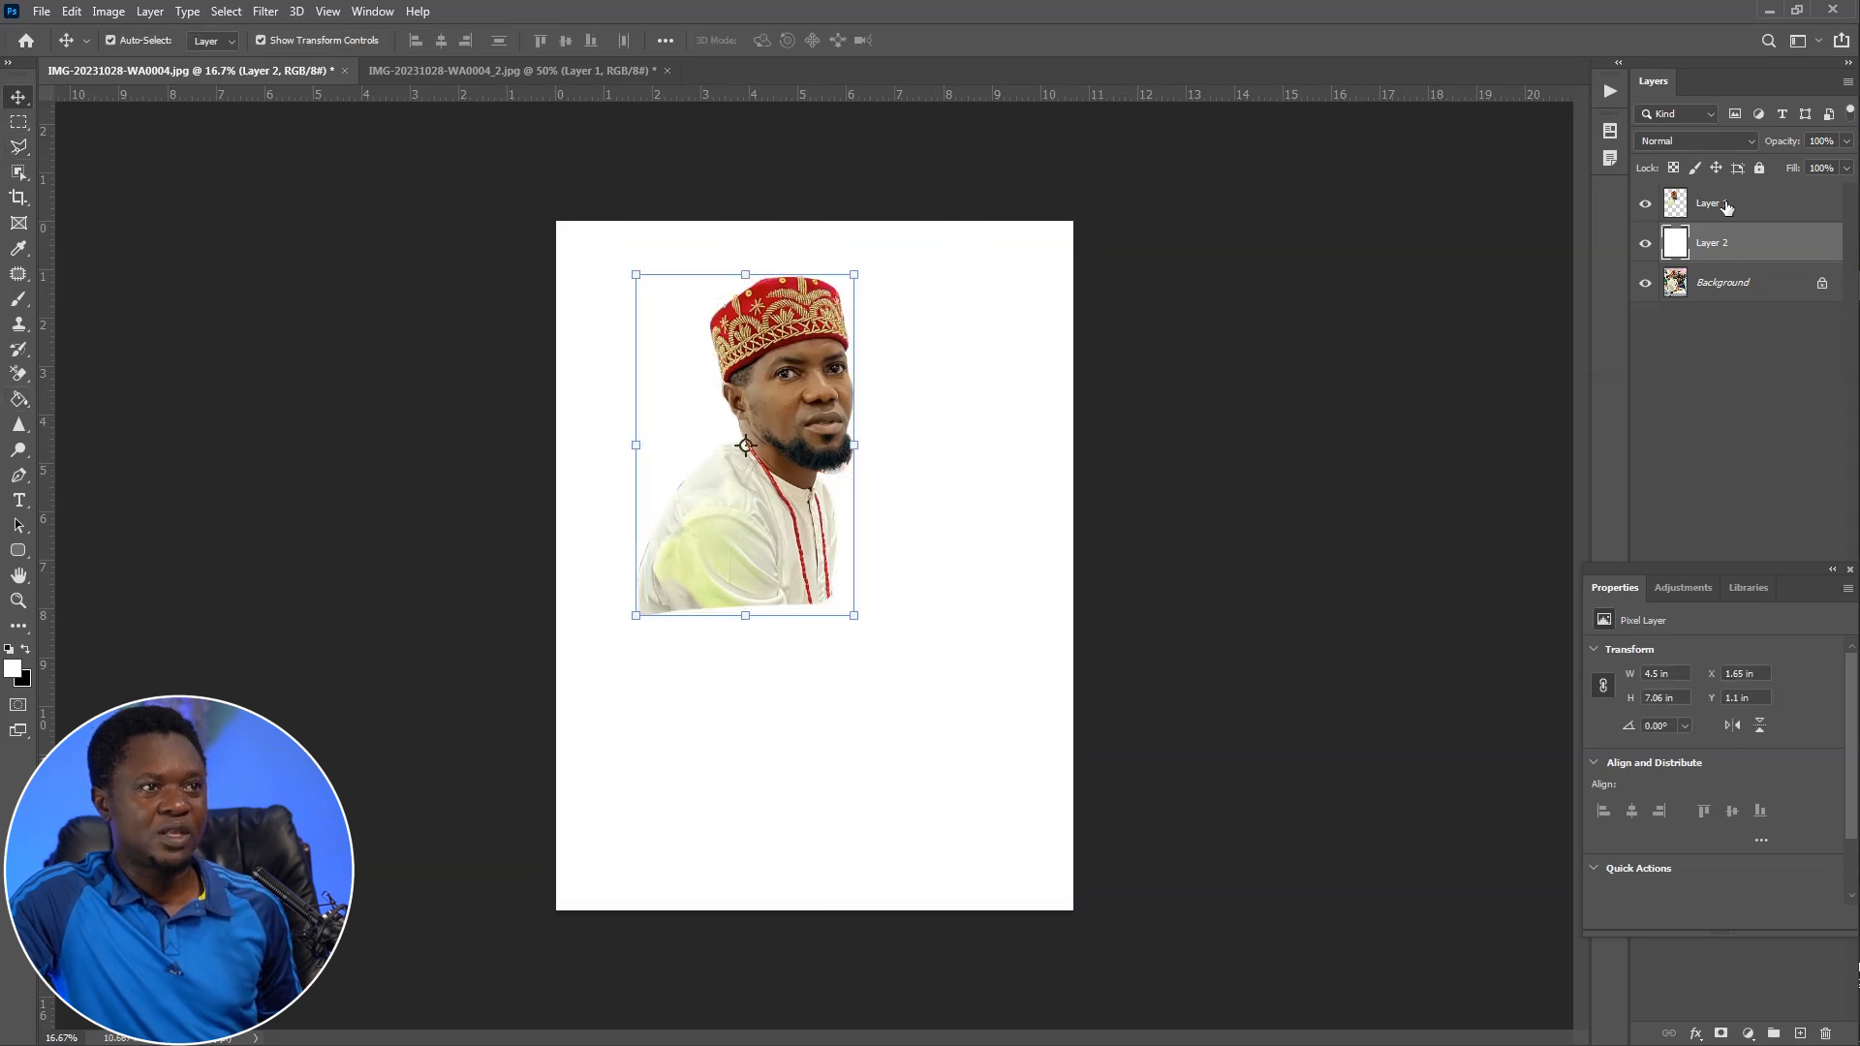
{"action": "left_click_drag", "start_coordinate": [857, 269], "coordinate": [896, 208]}
{"action": "left_click_drag", "start_coordinate": [822, 472], "coordinate": [750, 781]}
{"action": "left_click_drag", "start_coordinate": [833, 521], "coordinate": [1054, 284]}
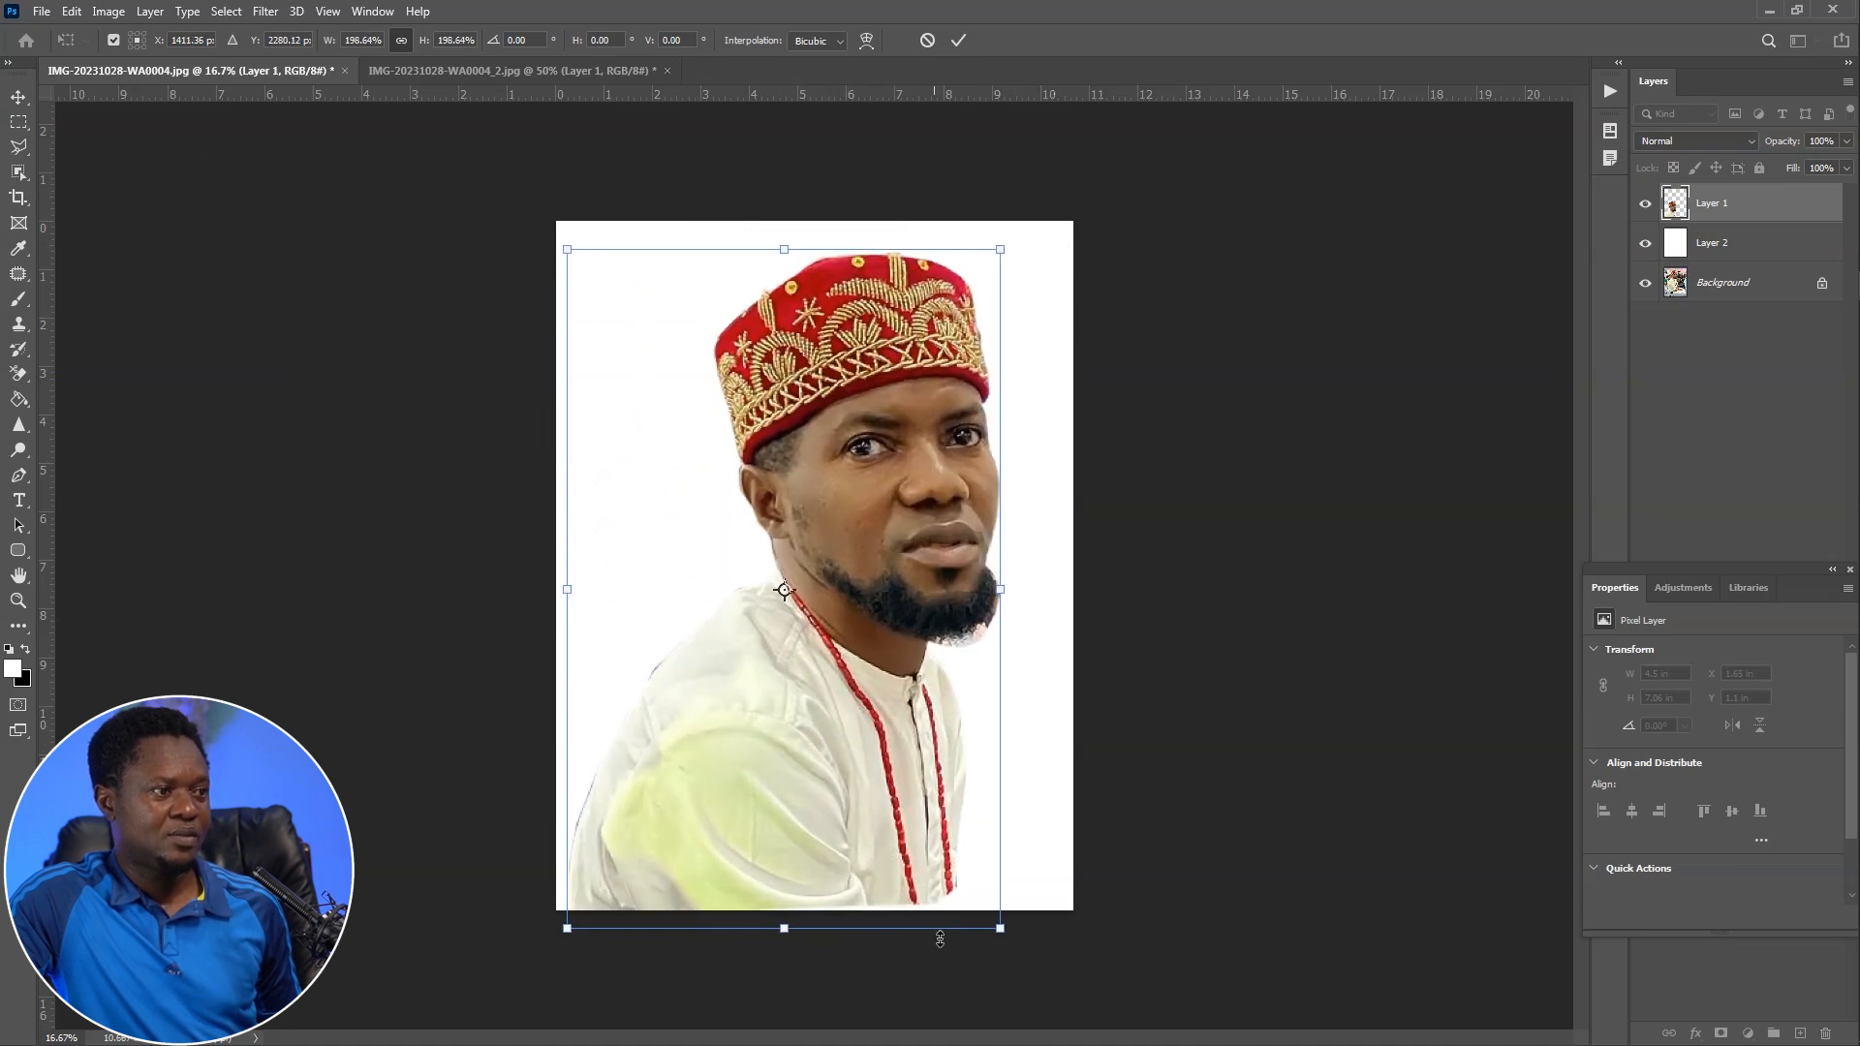
{"action": "mouse_move", "coordinate": [1000, 932]}
{"action": "left_mouse_down"}
{"action": "mouse_move", "coordinate": [1012, 920]}
{"action": "mouse_move", "coordinate": [1018, 956]}
{"action": "left_mouse_up"}
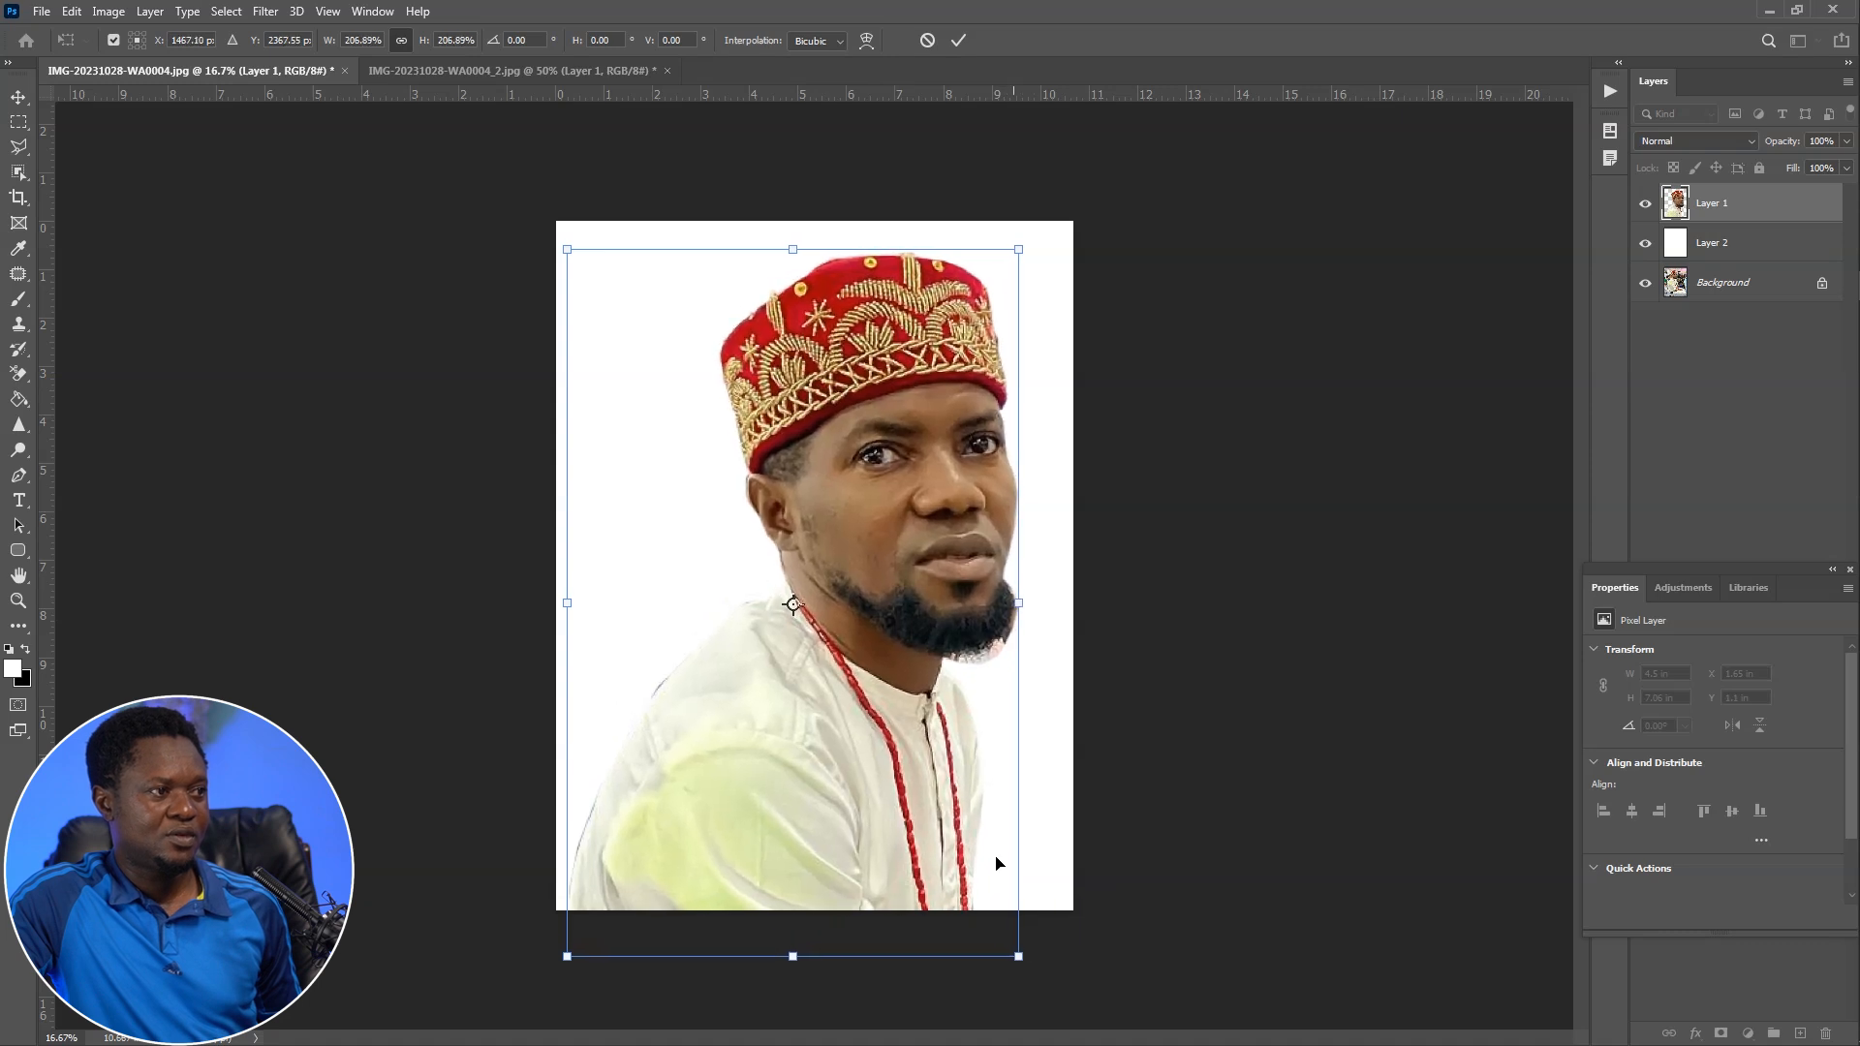
{"action": "key", "text": "Return"}
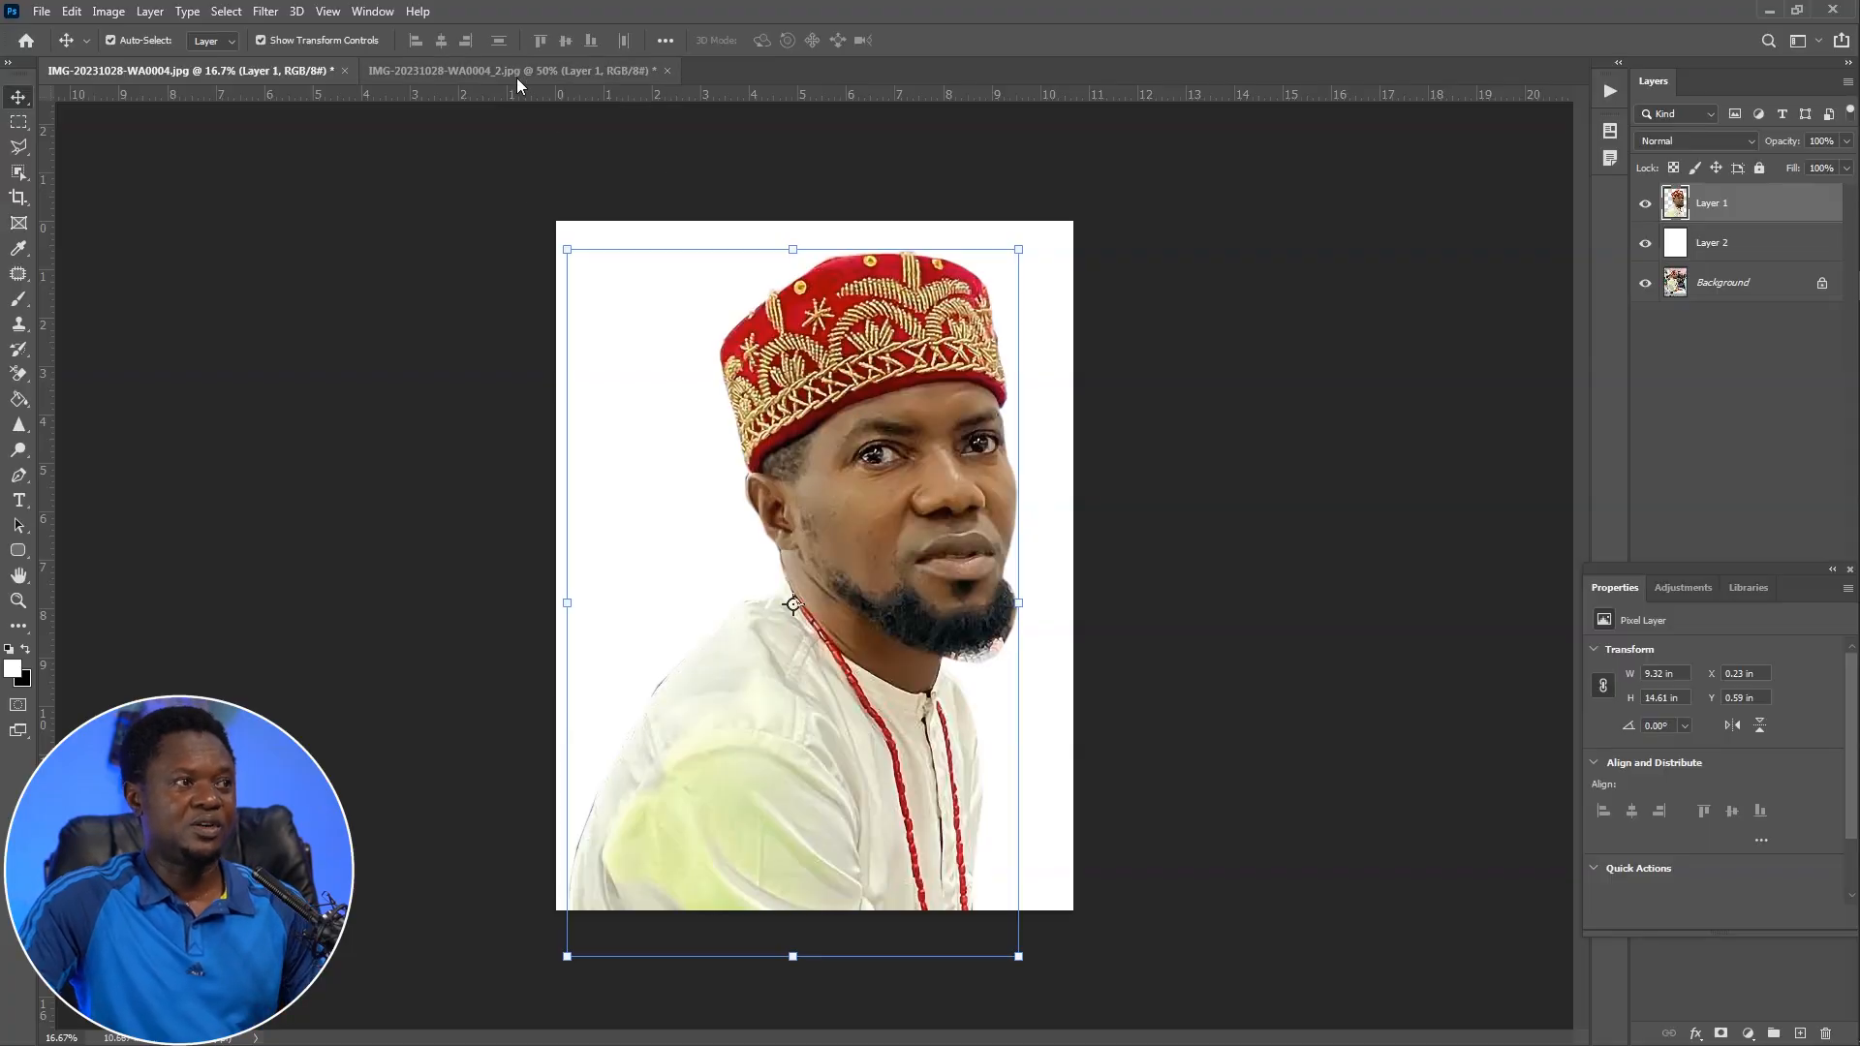
Compare the man's facial detail and sharpness up close between IMG-20231028-WA0004_2.jpg and IMG-20231028-WA0004.jpg
{"action": "left_click", "coordinate": [518, 78]}
{"action": "key", "text": "ctrl+plus"}
{"action": "key", "text": "ctrl+plus"}
{"action": "key", "text": "ctrl+plus"}
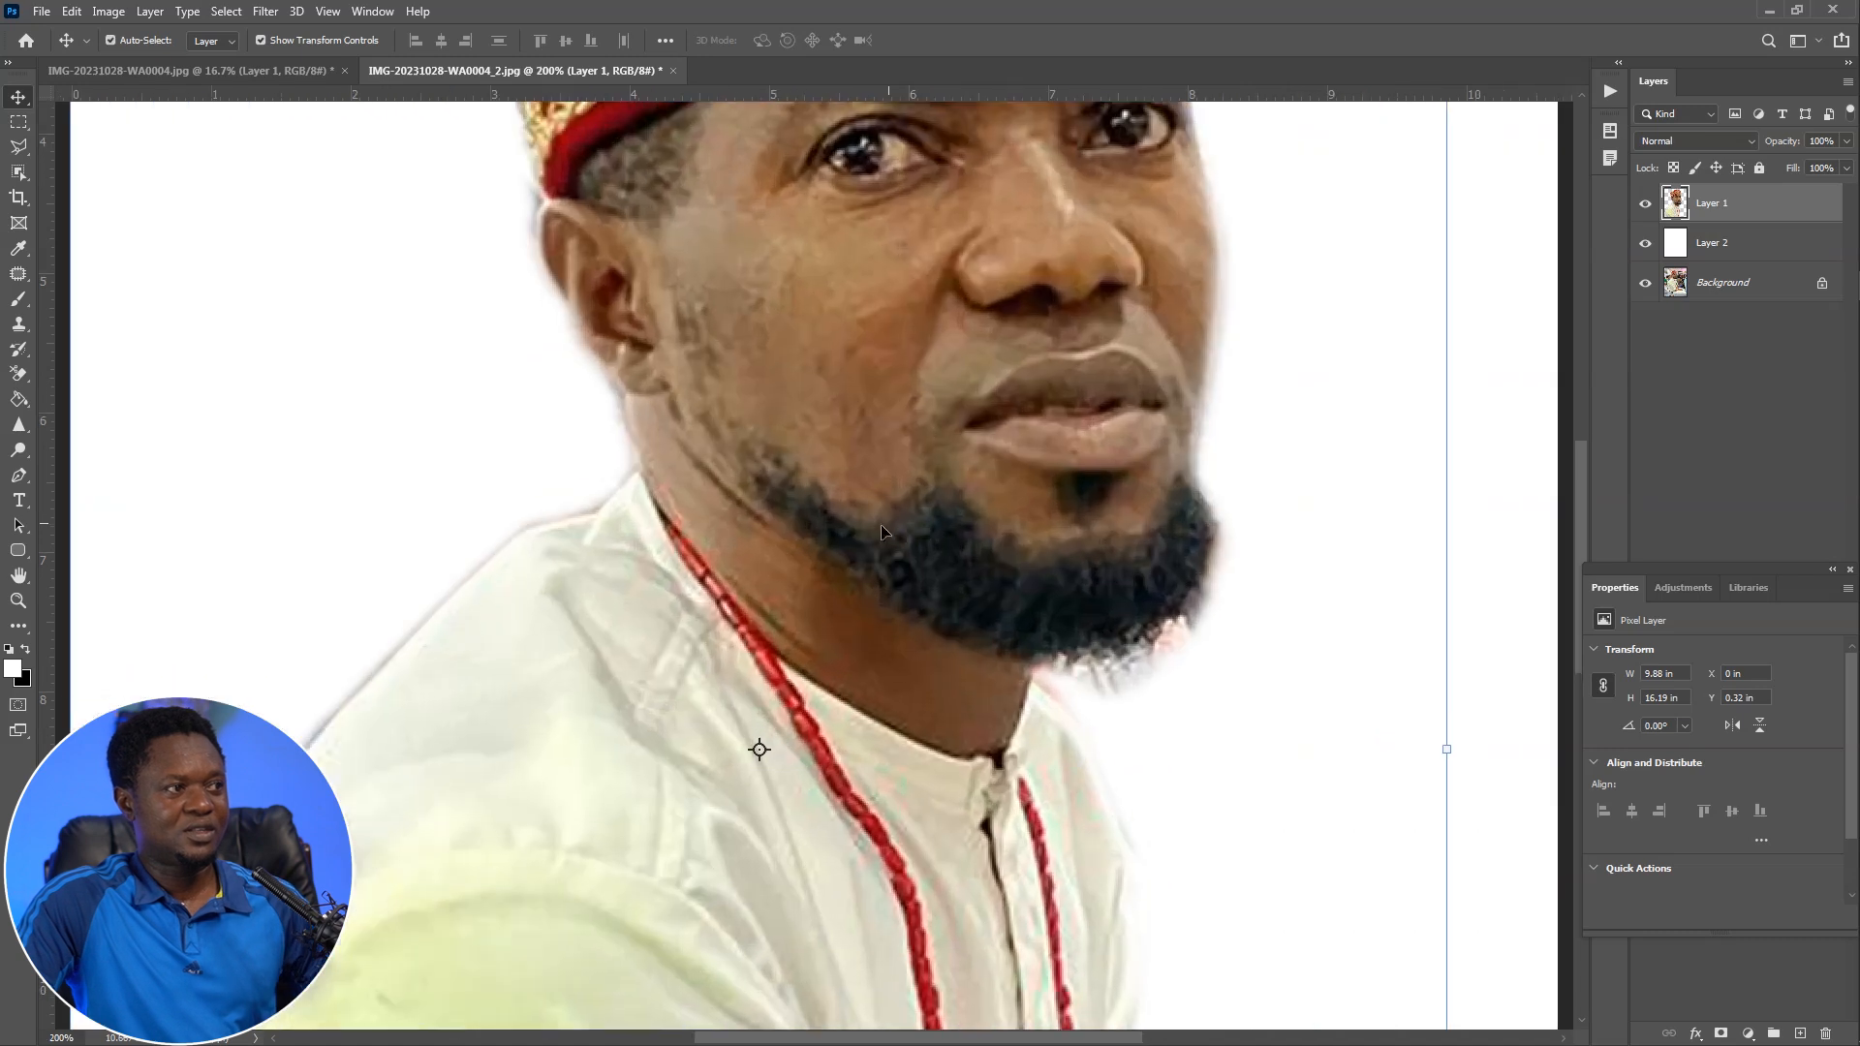
{"action": "left_click_drag", "start_coordinate": [879, 410], "coordinate": [886, 768]}
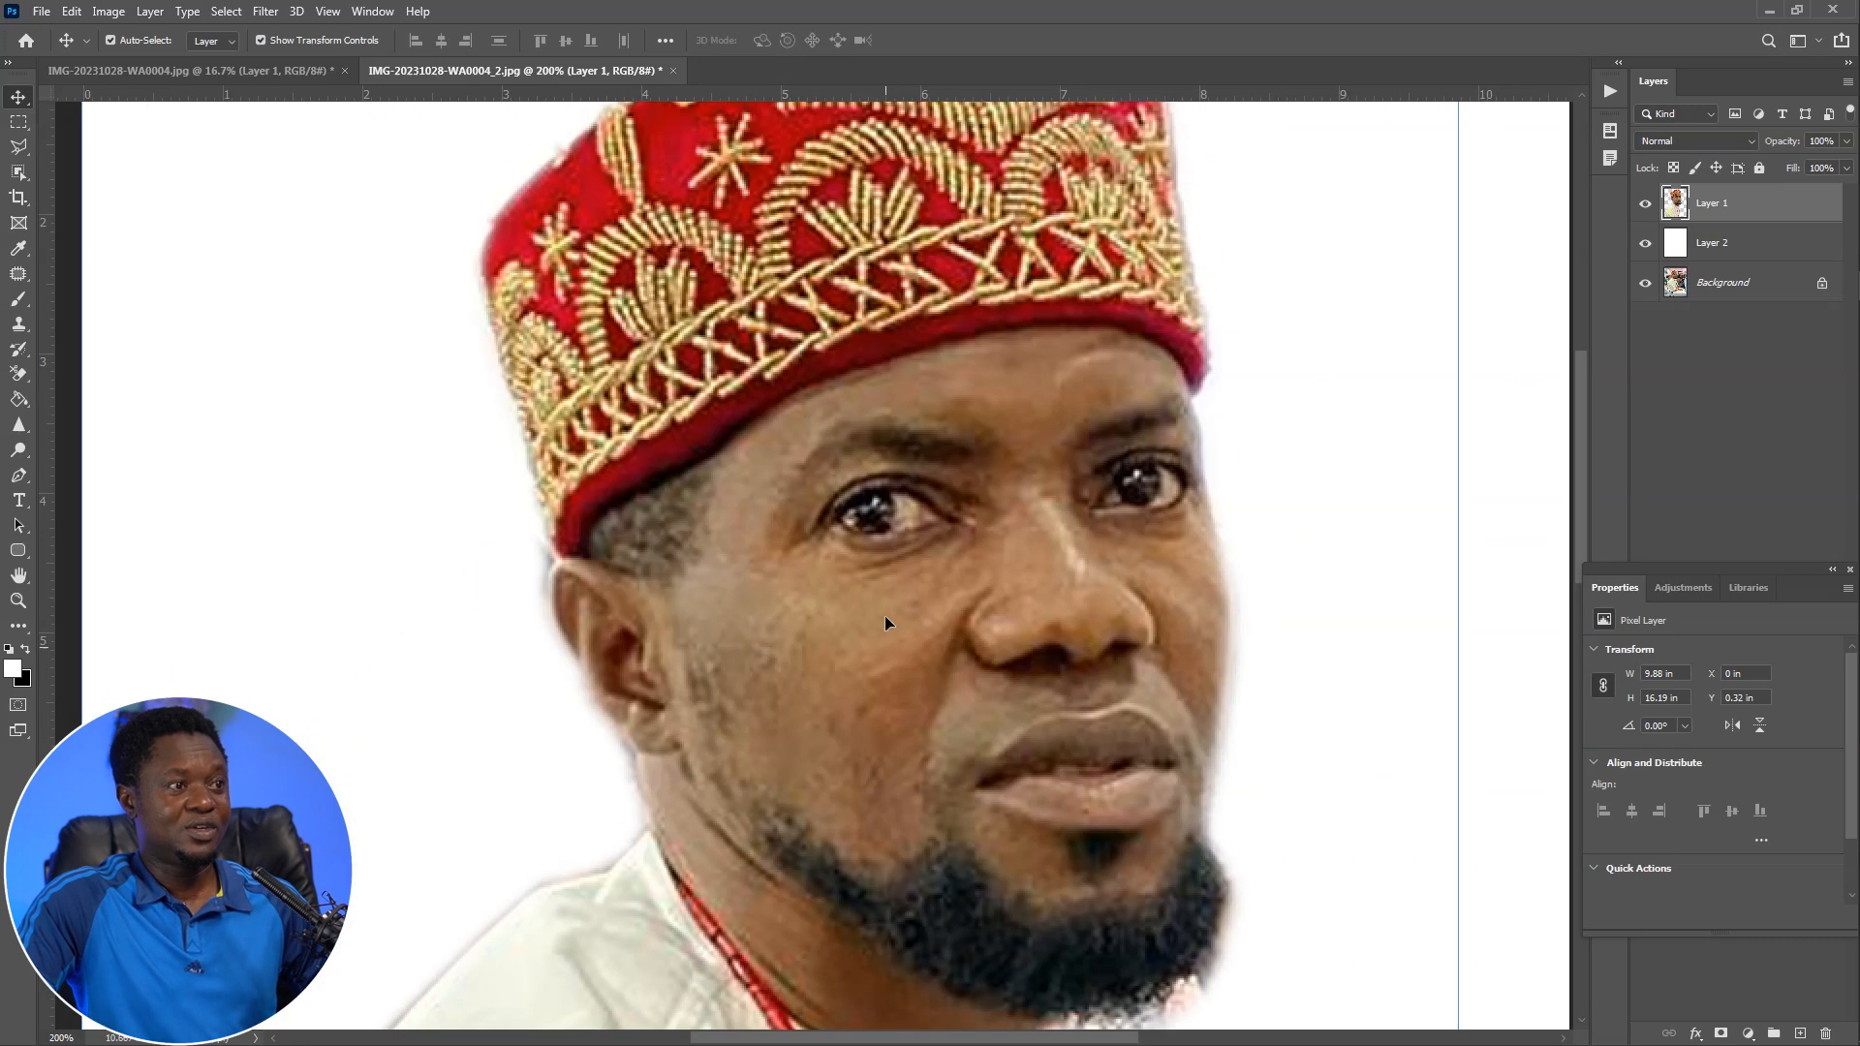
{"action": "left_click", "coordinate": [270, 69]}
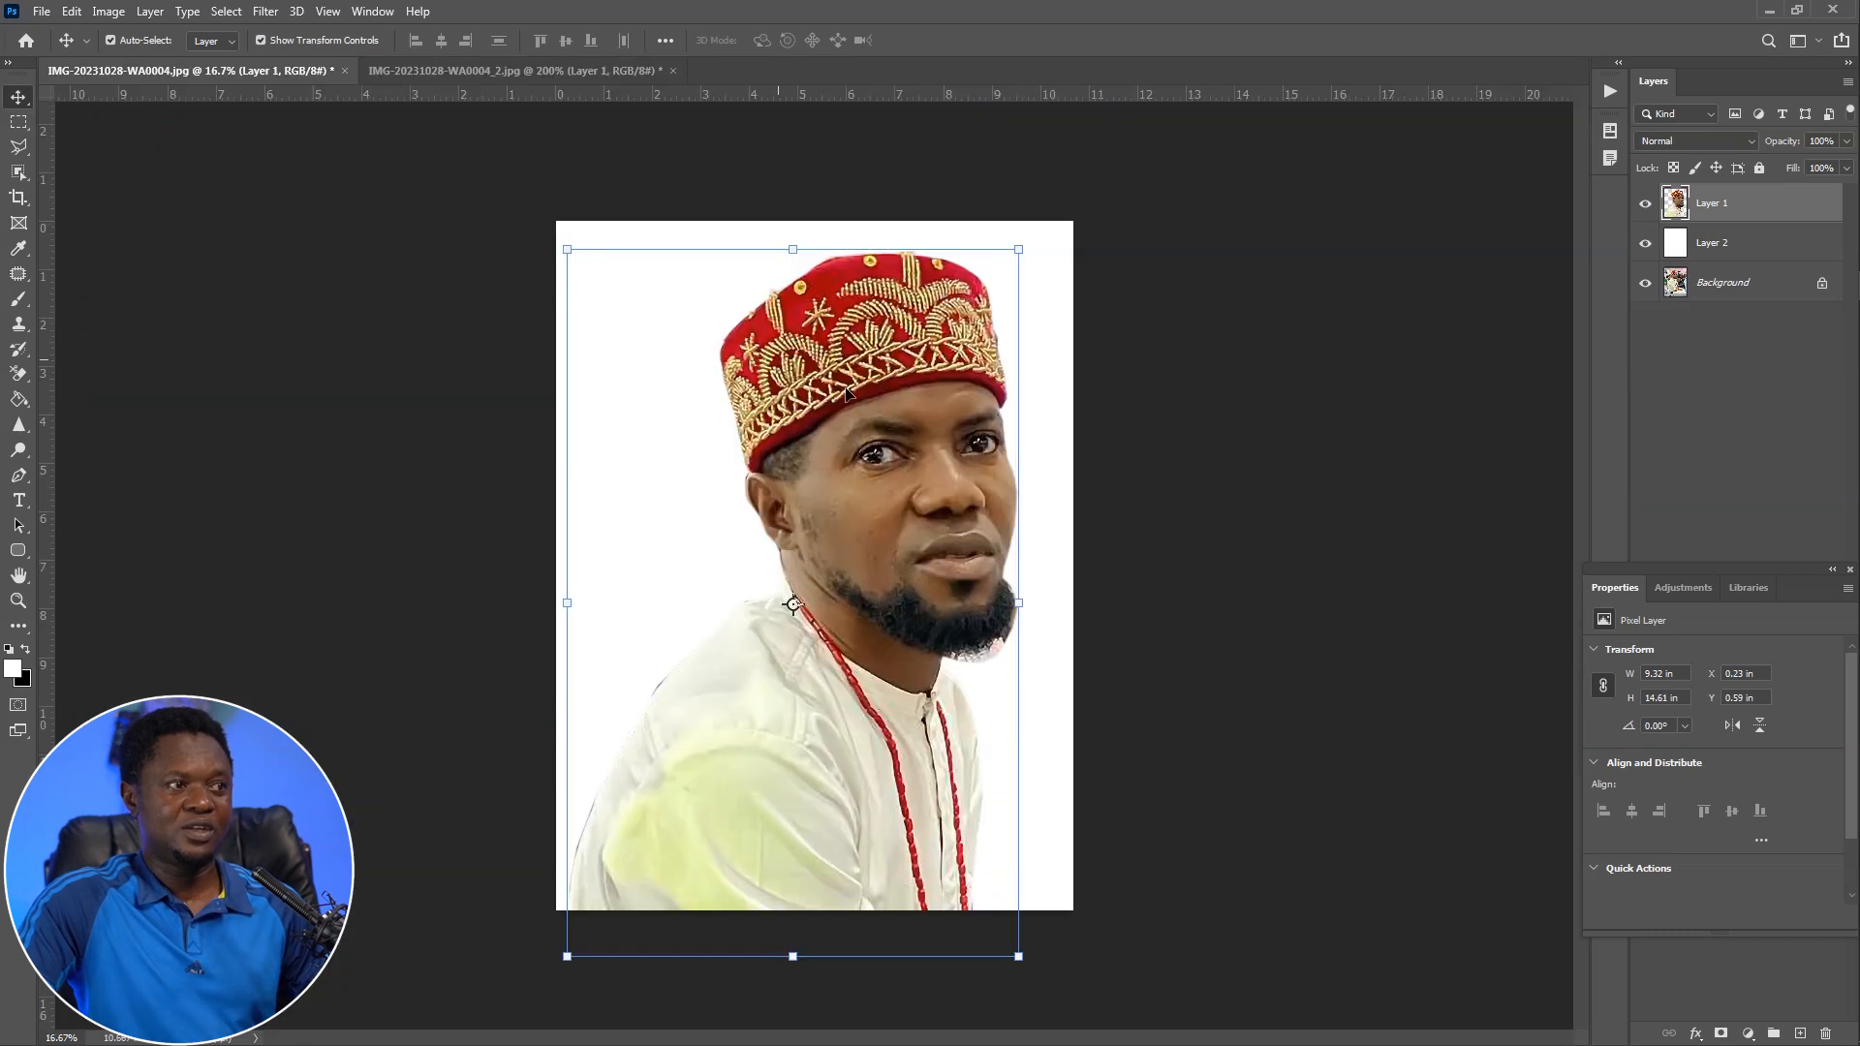
{"action": "key", "text": "ctrl+plus"}
{"action": "key", "text": "ctrl+plus"}
{"action": "left_click_drag", "start_coordinate": [1095, 488], "coordinate": [1111, 640]}
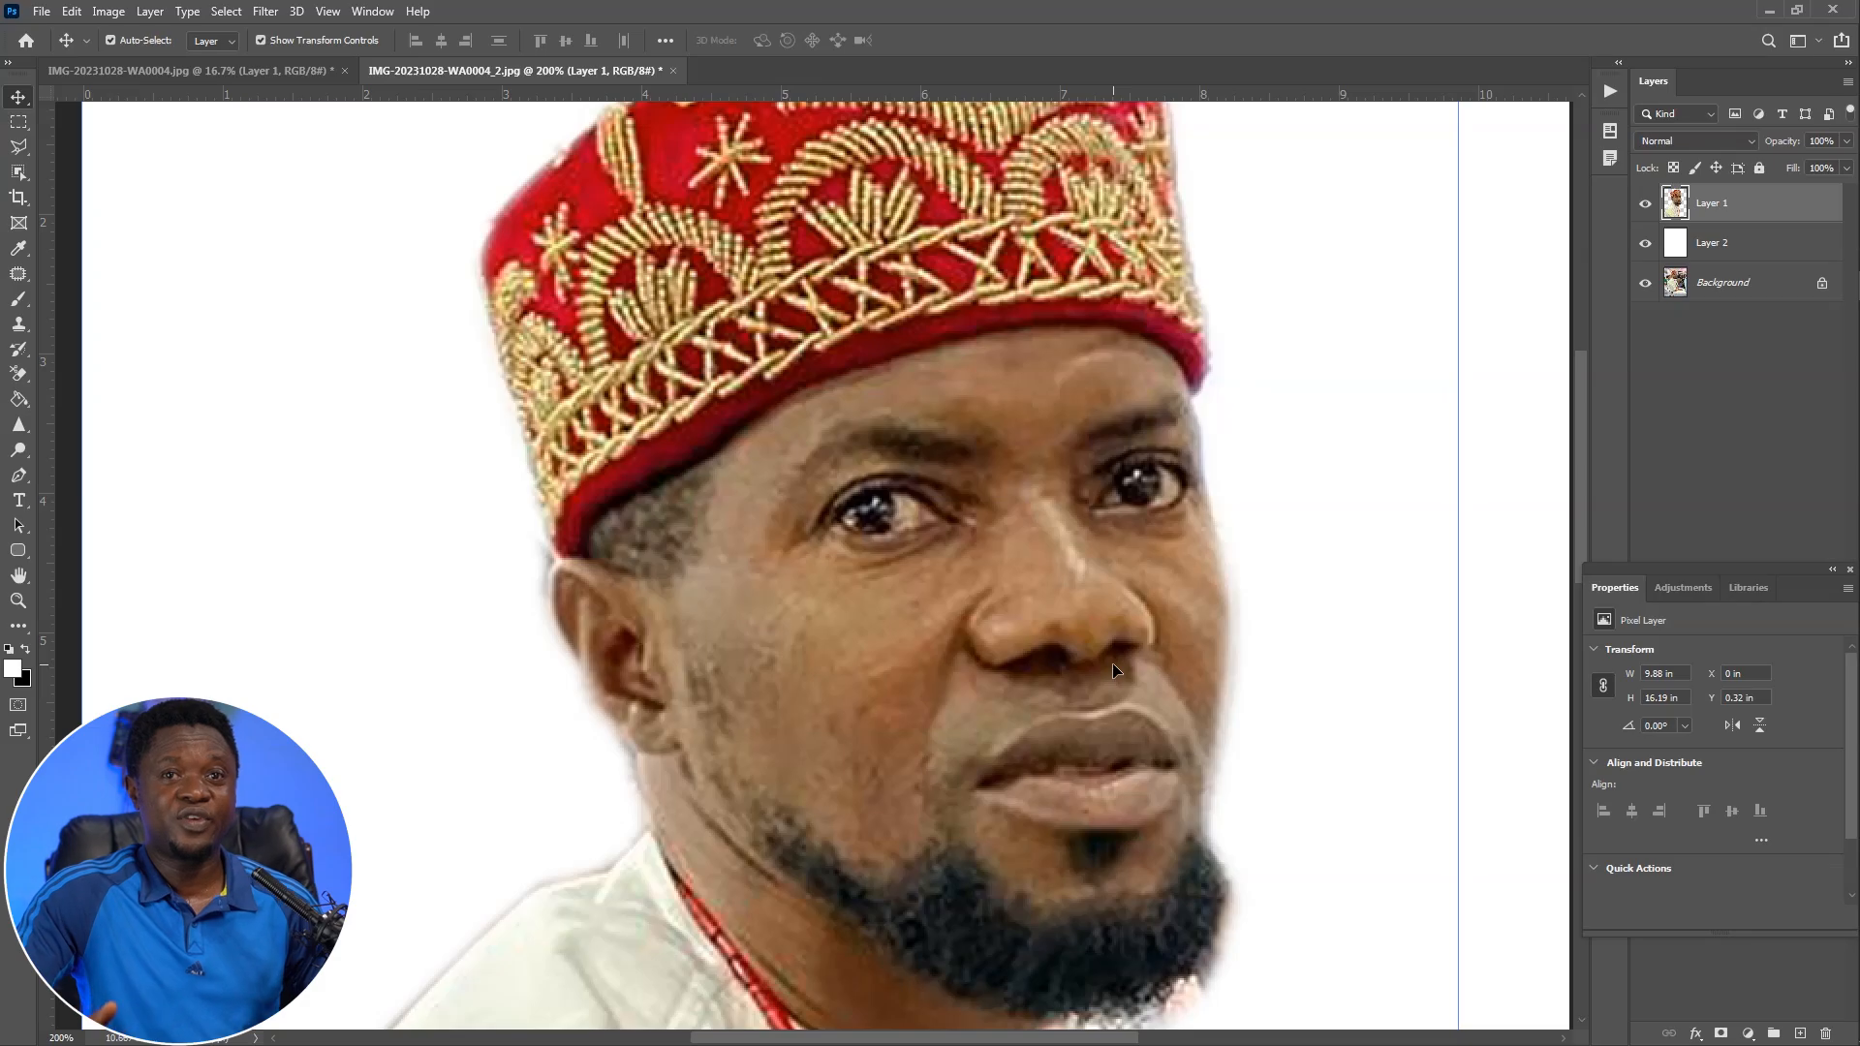
{"action": "left_click", "coordinate": [271, 71]}
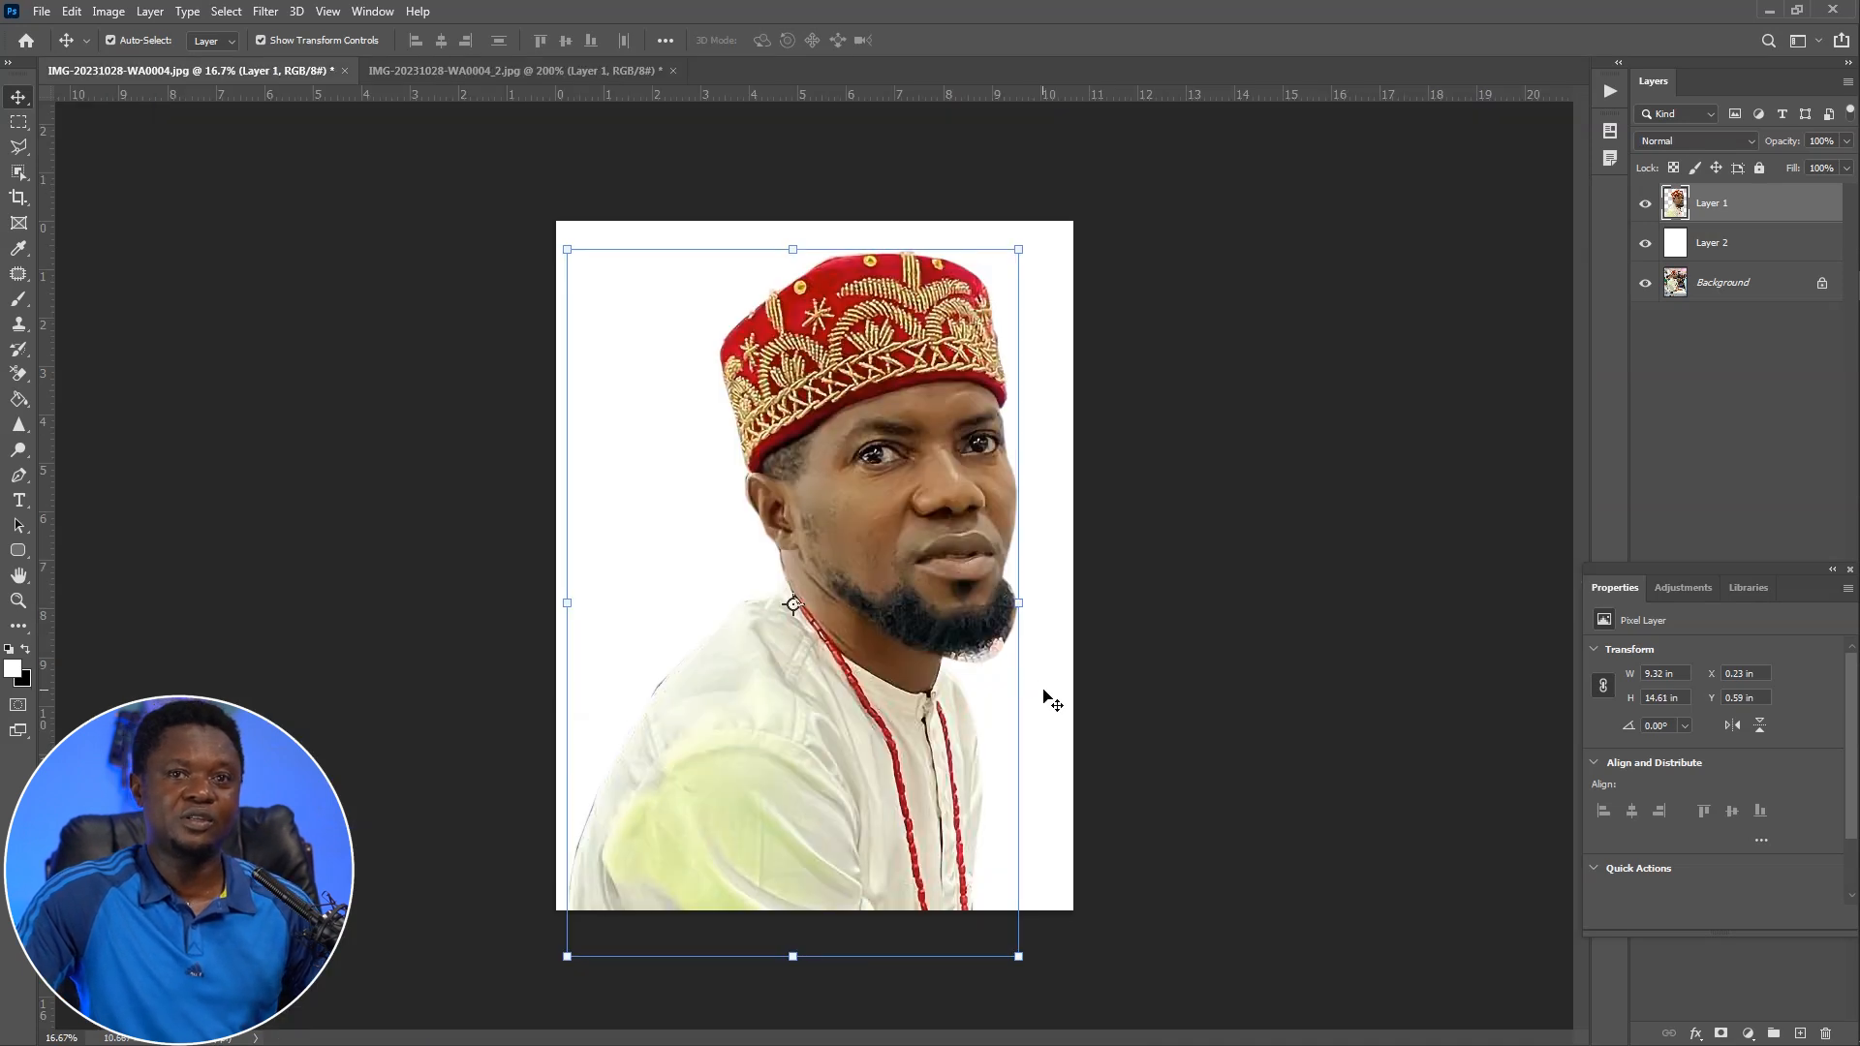